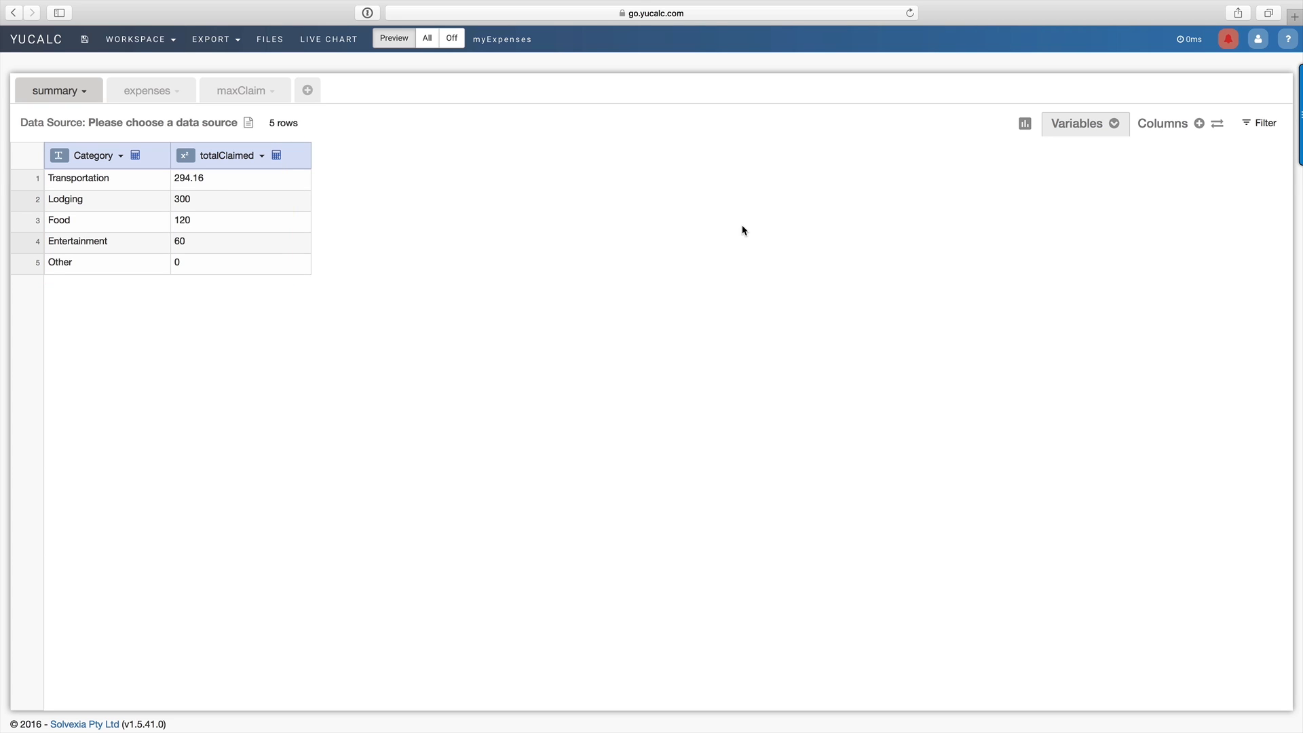
View the finished expenses model and its tax variable in the myExpenses workspace
left_click(141, 90)
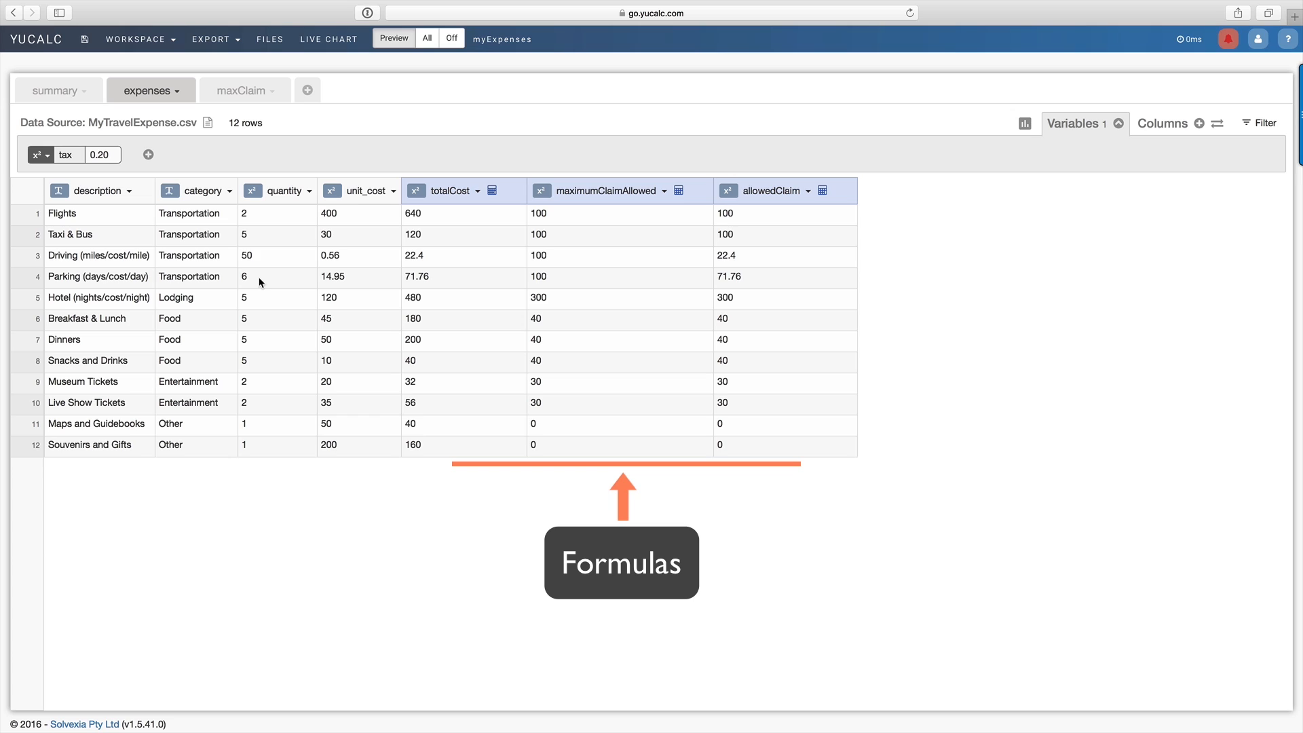
mouse_move(111, 157)
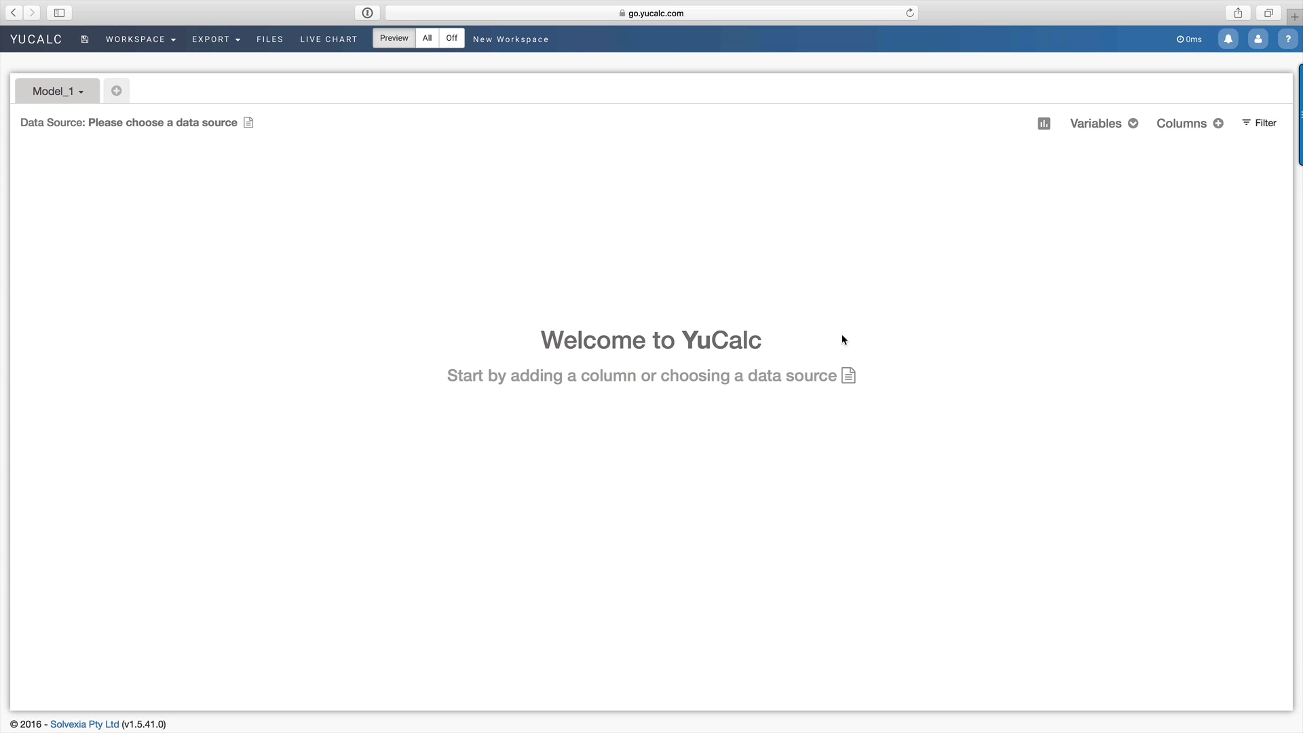
Upload MyTravelExpense.csv from the computer's My travel expenses folder and use it as the model's data source
left_click(849, 379)
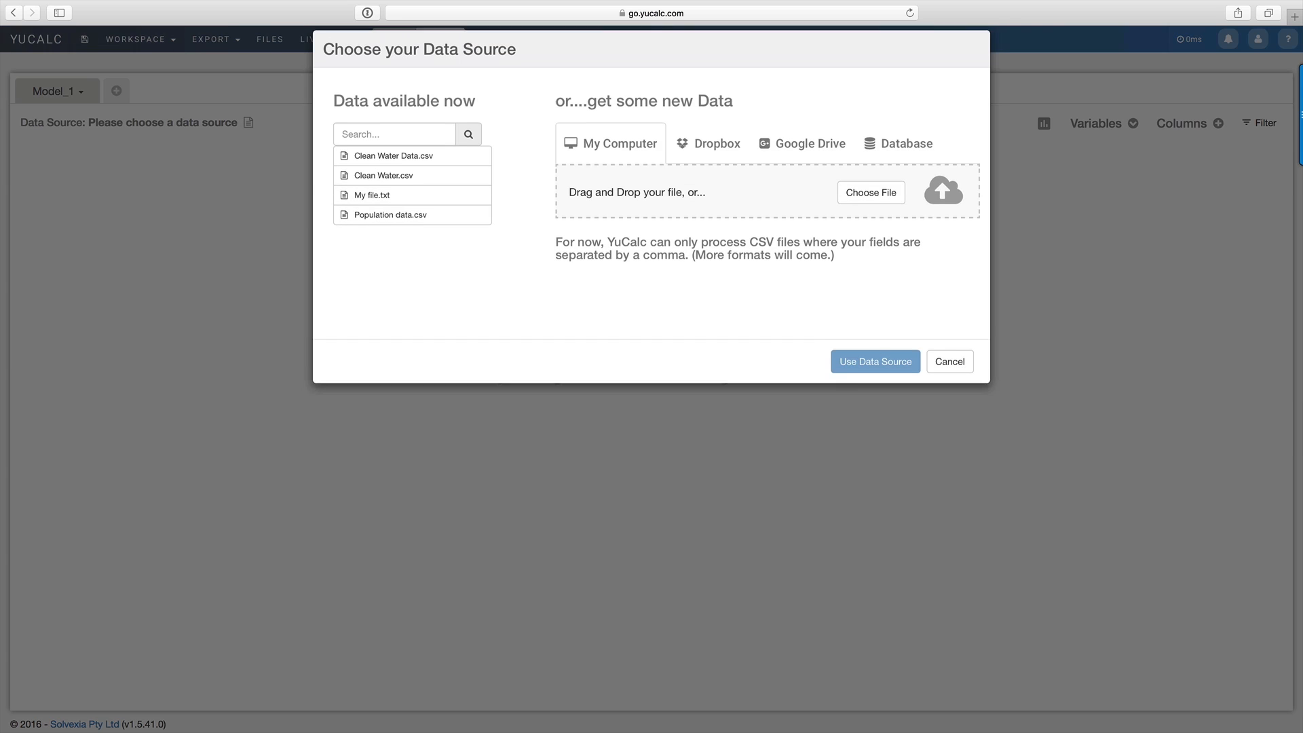
left_click(869, 208)
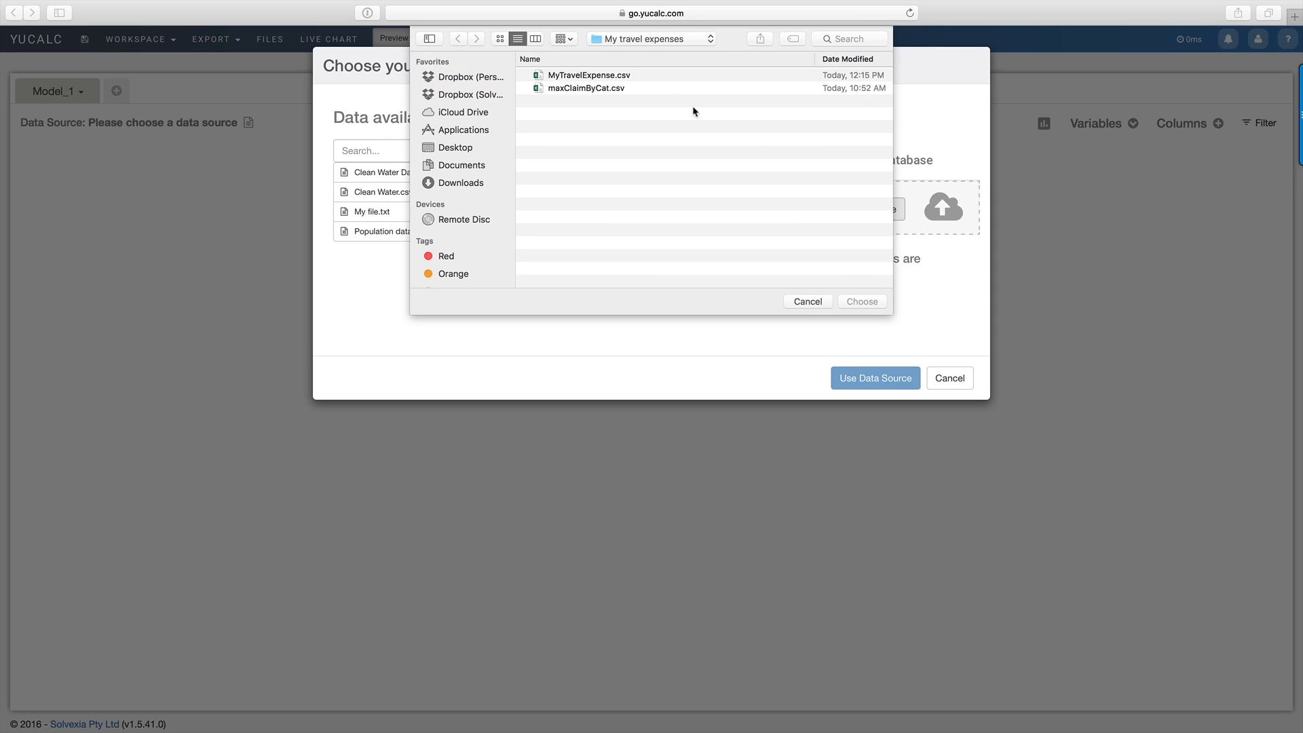
left_click(646, 76)
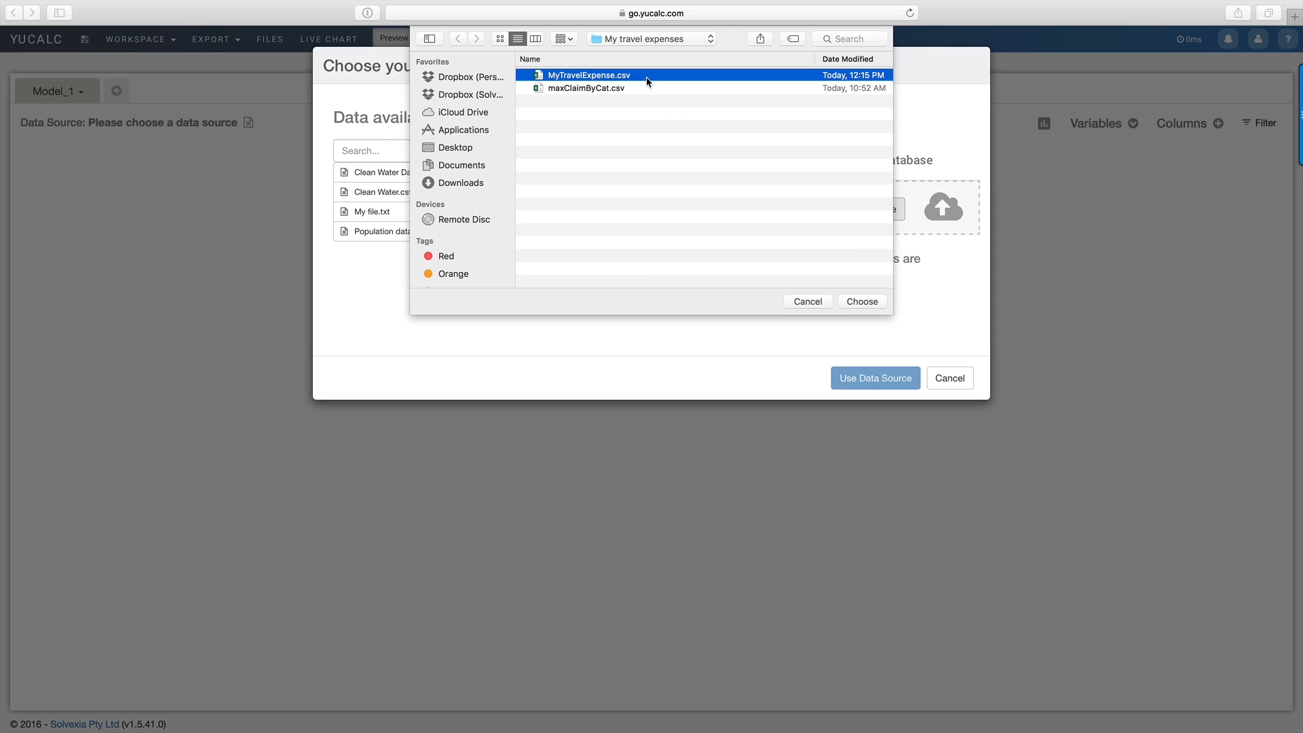
left_click(861, 301)
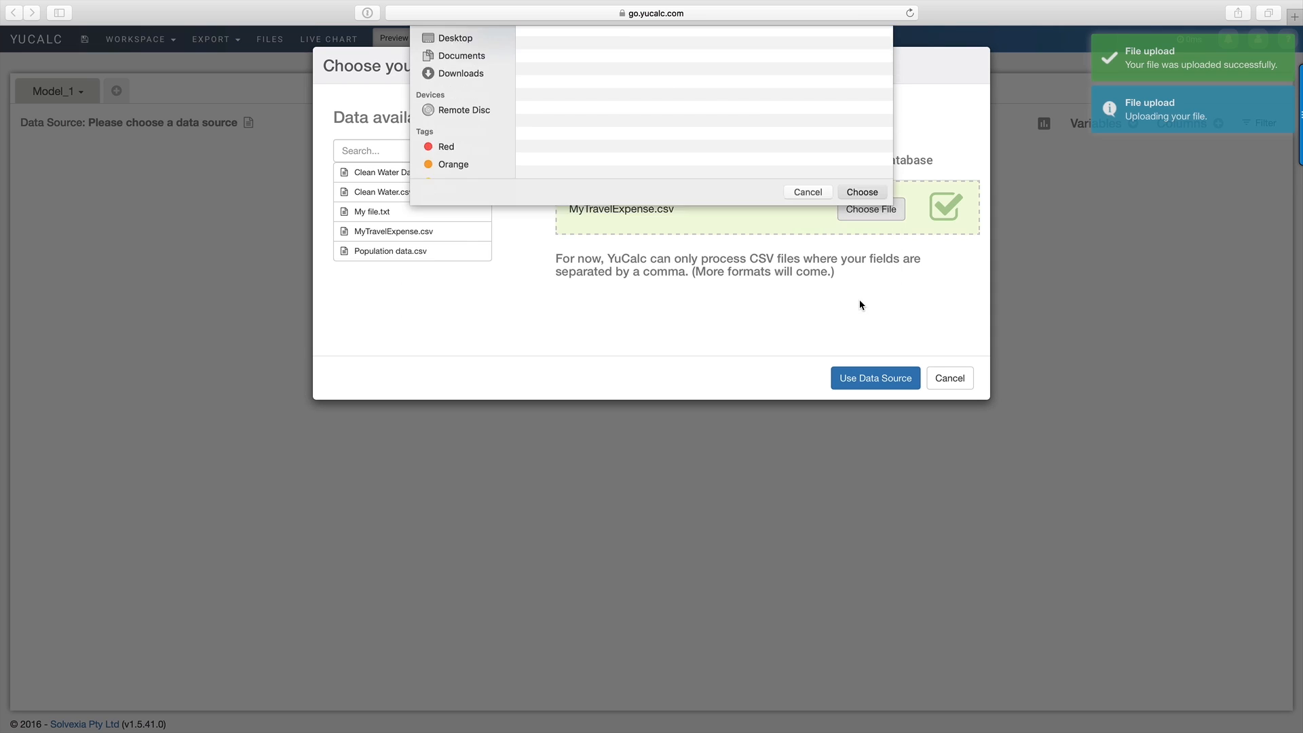
left_click(870, 384)
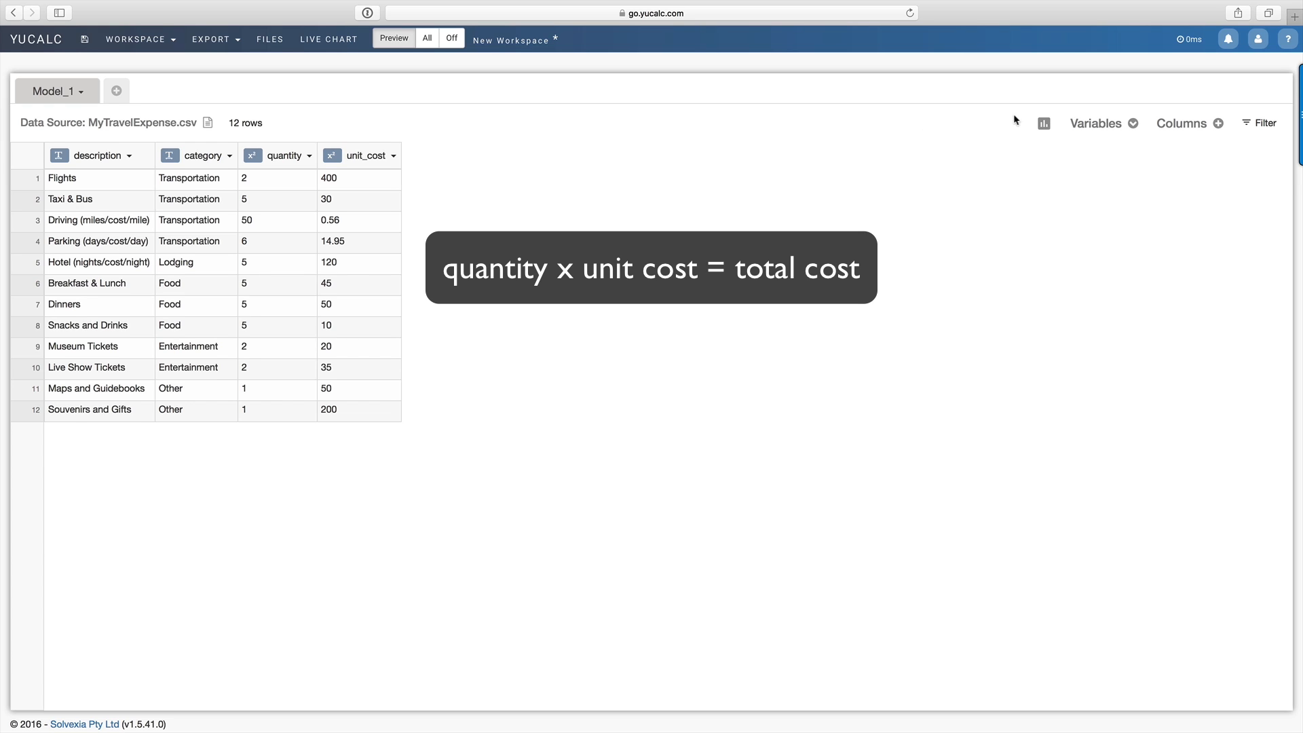
Add a numeric column to the travel expense model and name it totalCost
left_click(1216, 126)
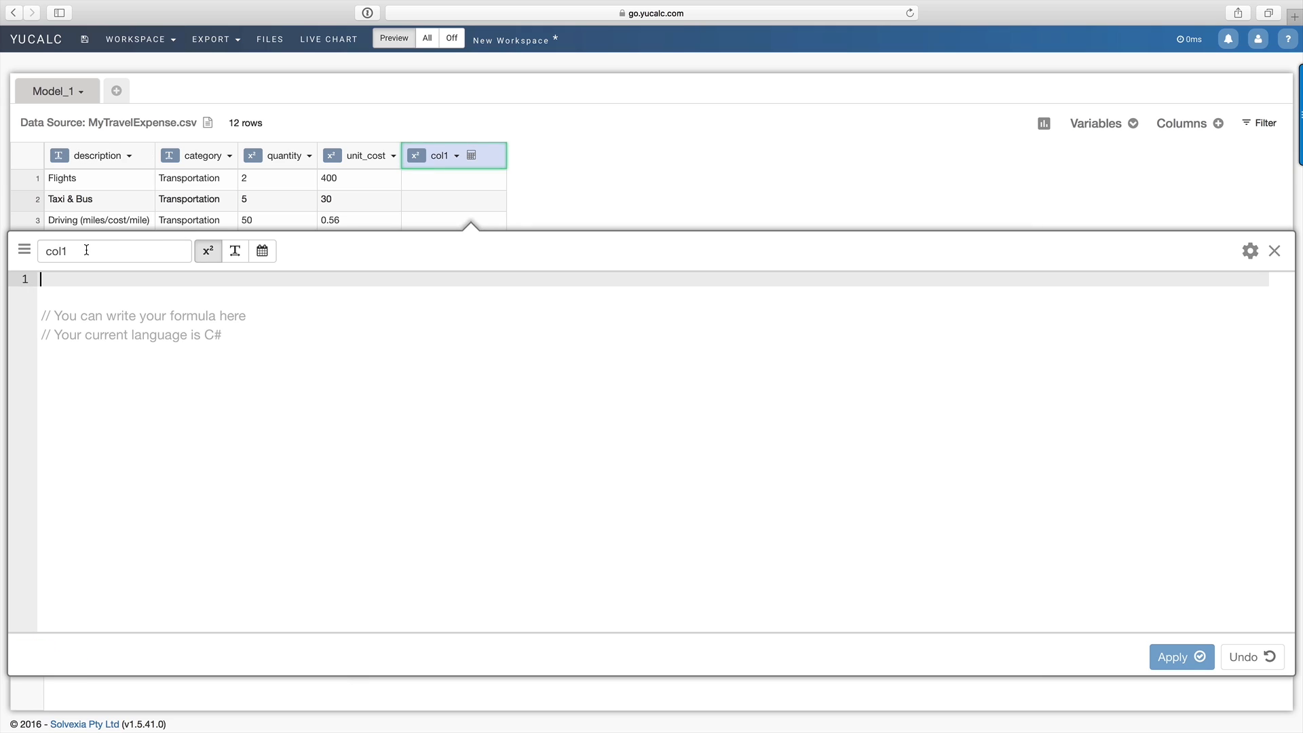
left_click(85, 251)
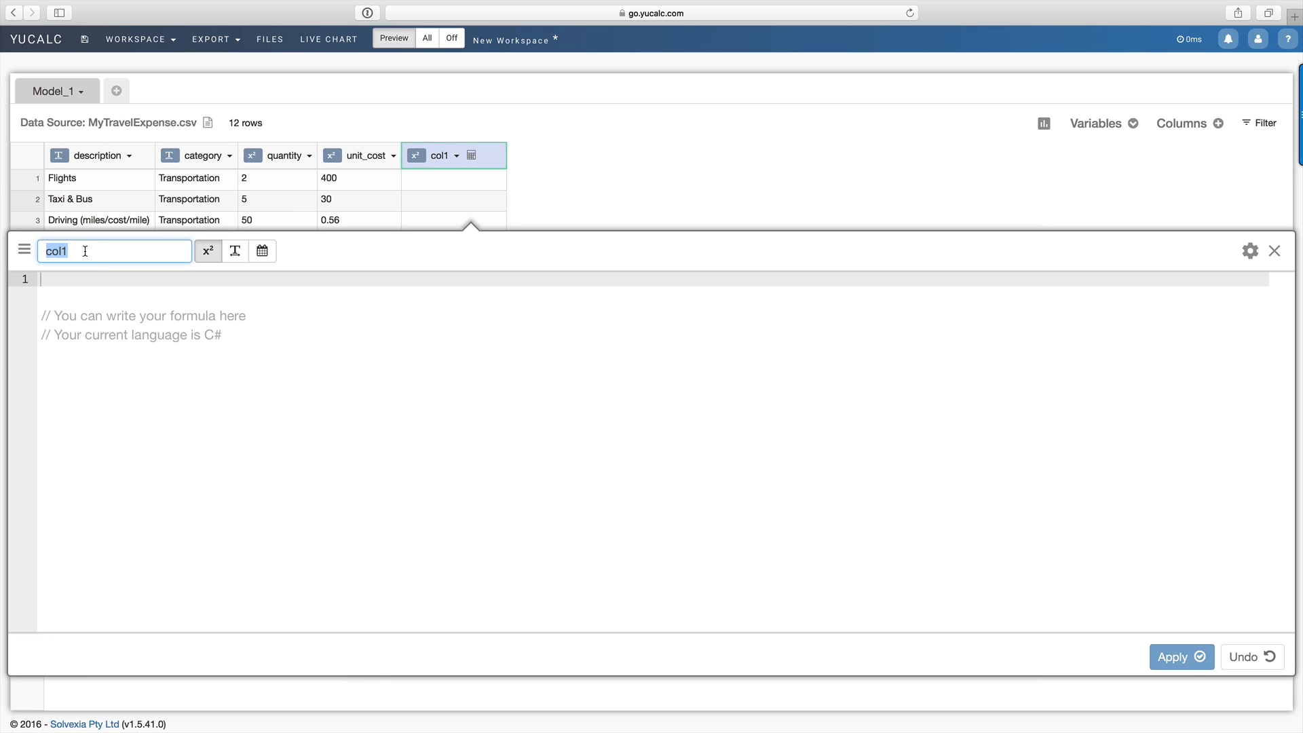
type("totalCost")
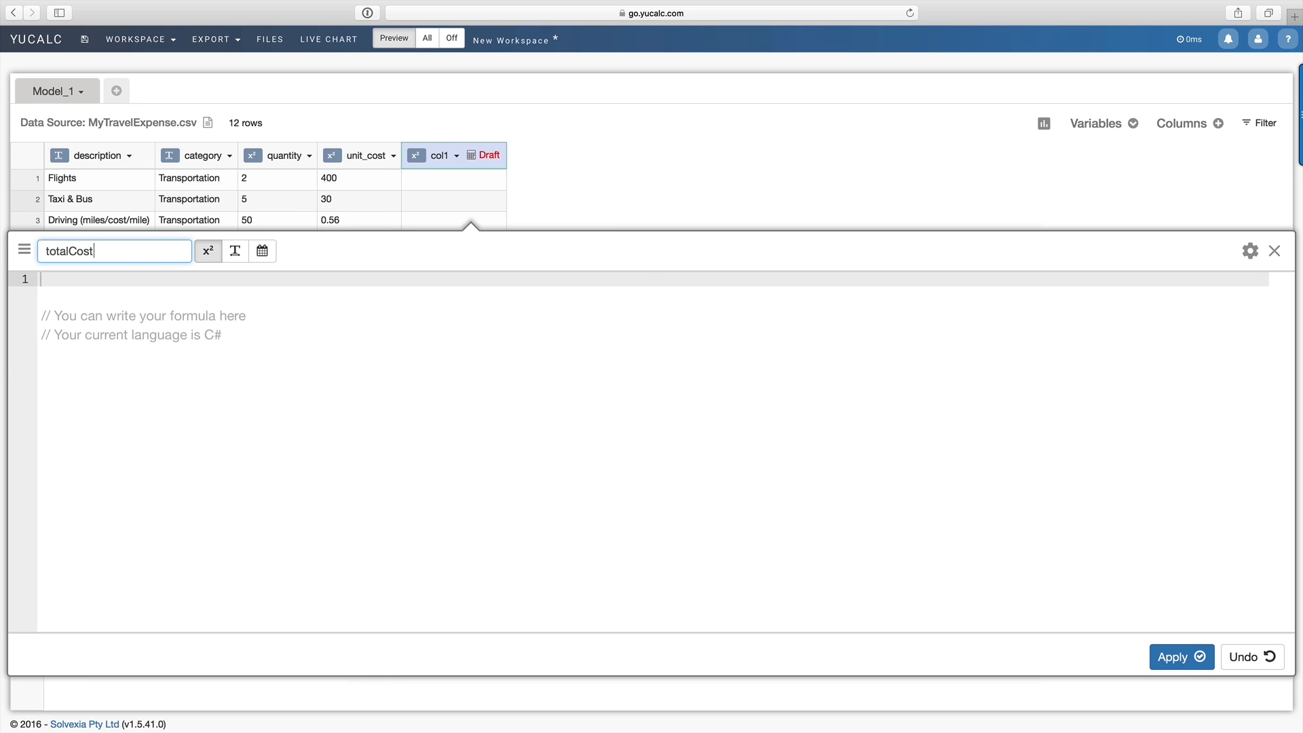
Write the totalCost formula as "return quantity * unit_cost" and apply it
left_click(89, 294)
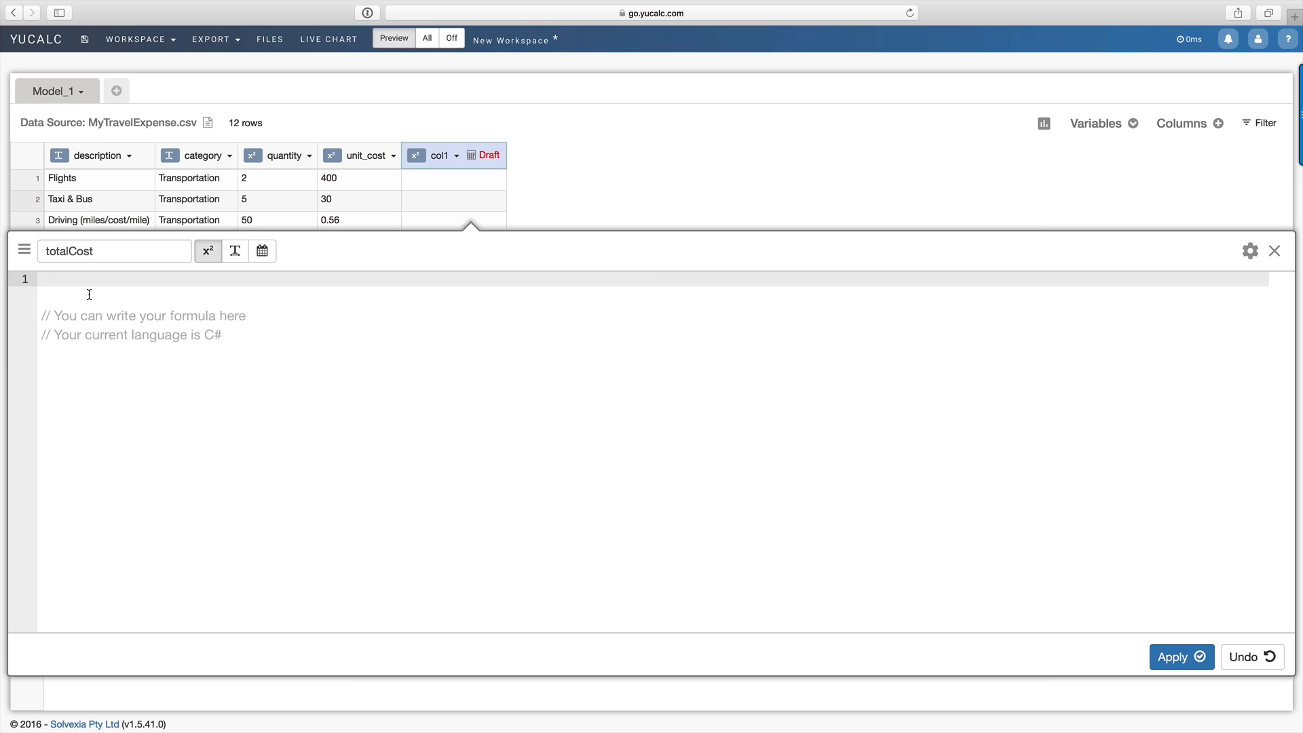
type("return")
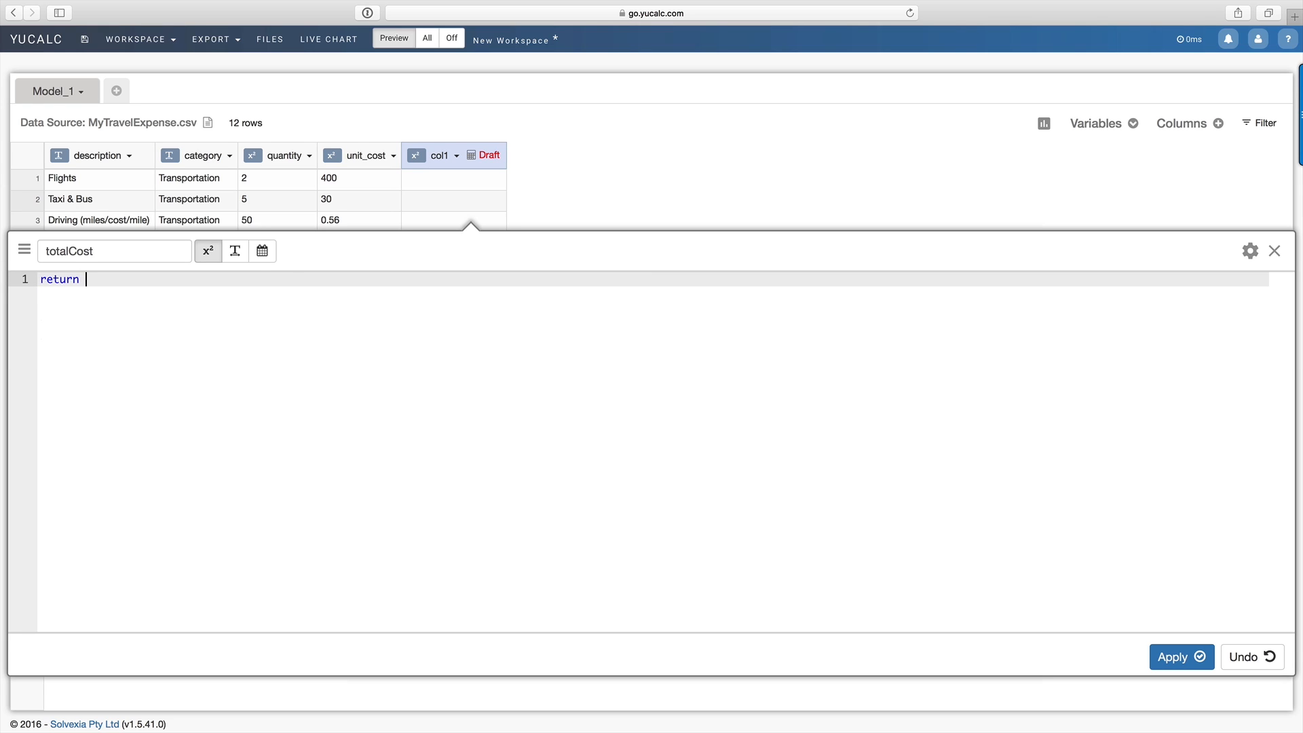
type(" qua")
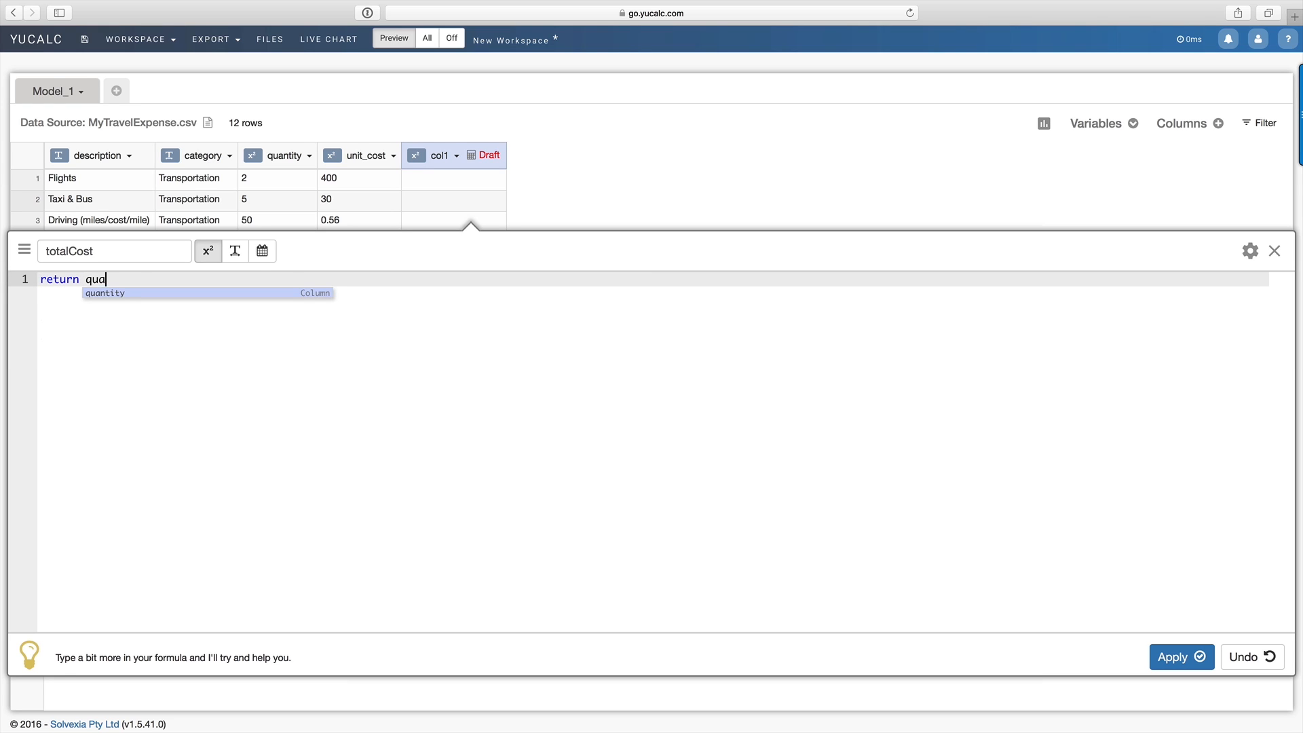
type("ntity *")
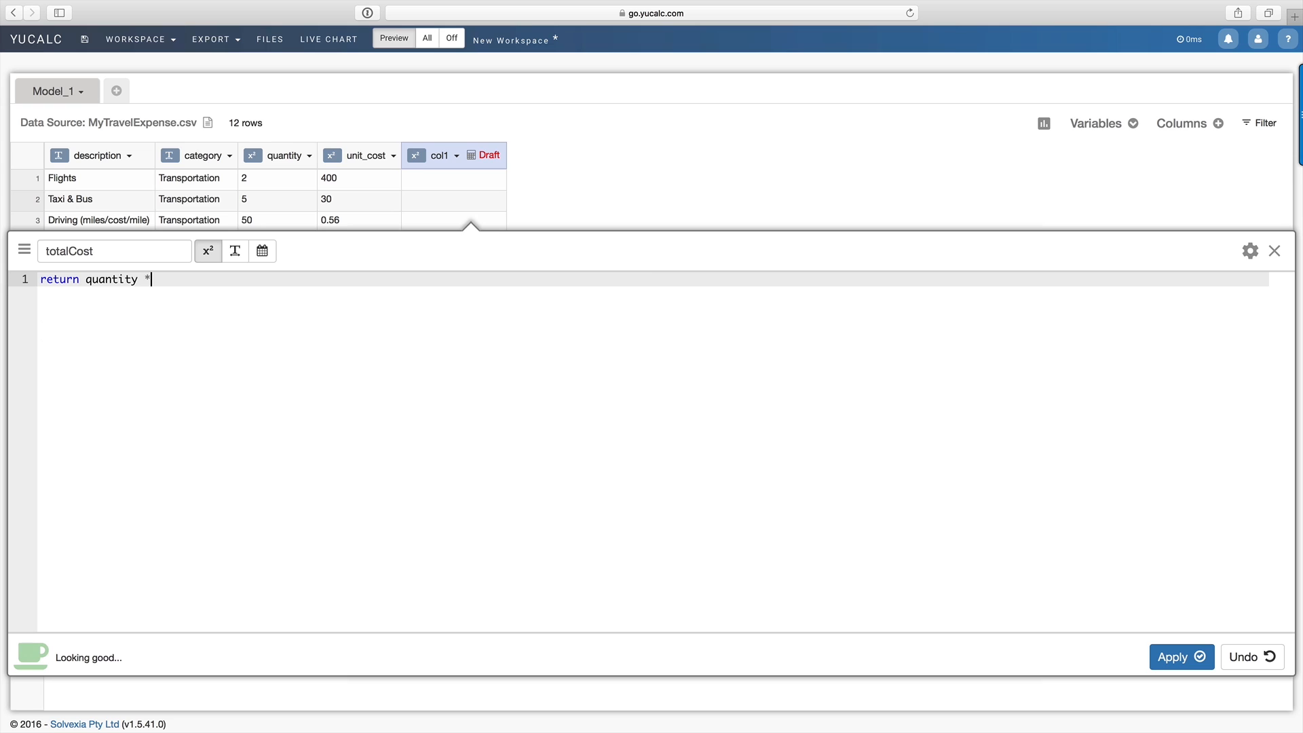
type(" unit_cost")
left_click(1171, 655)
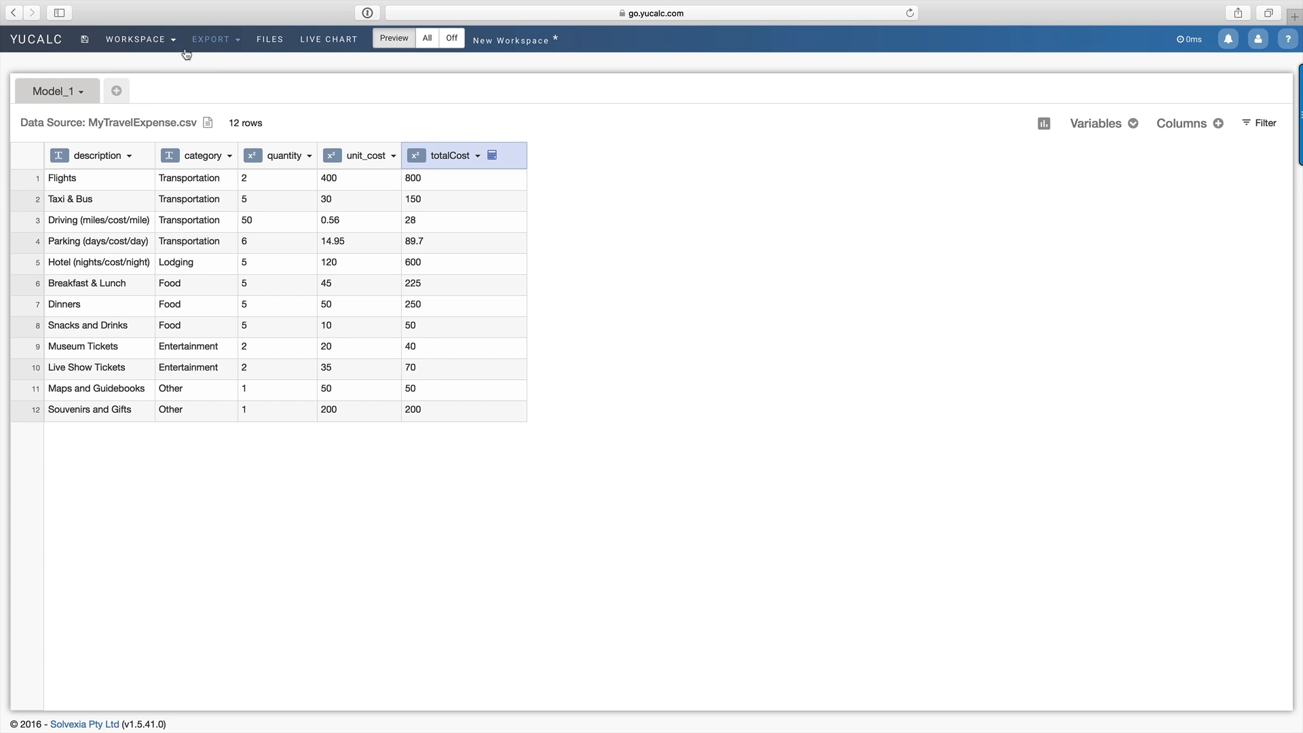
Save the workspace under the name myExpenses
left_click(163, 40)
left_click(163, 68)
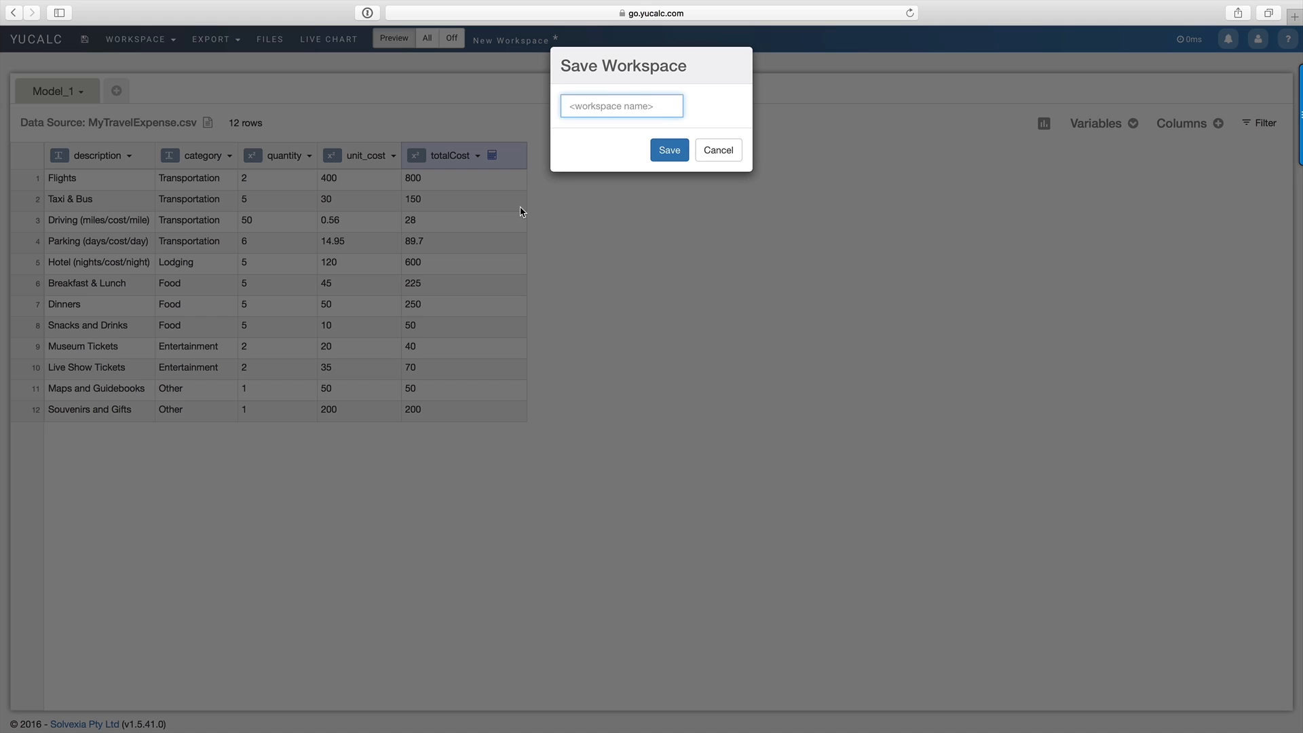
type("myExpesnses")
key("Return")
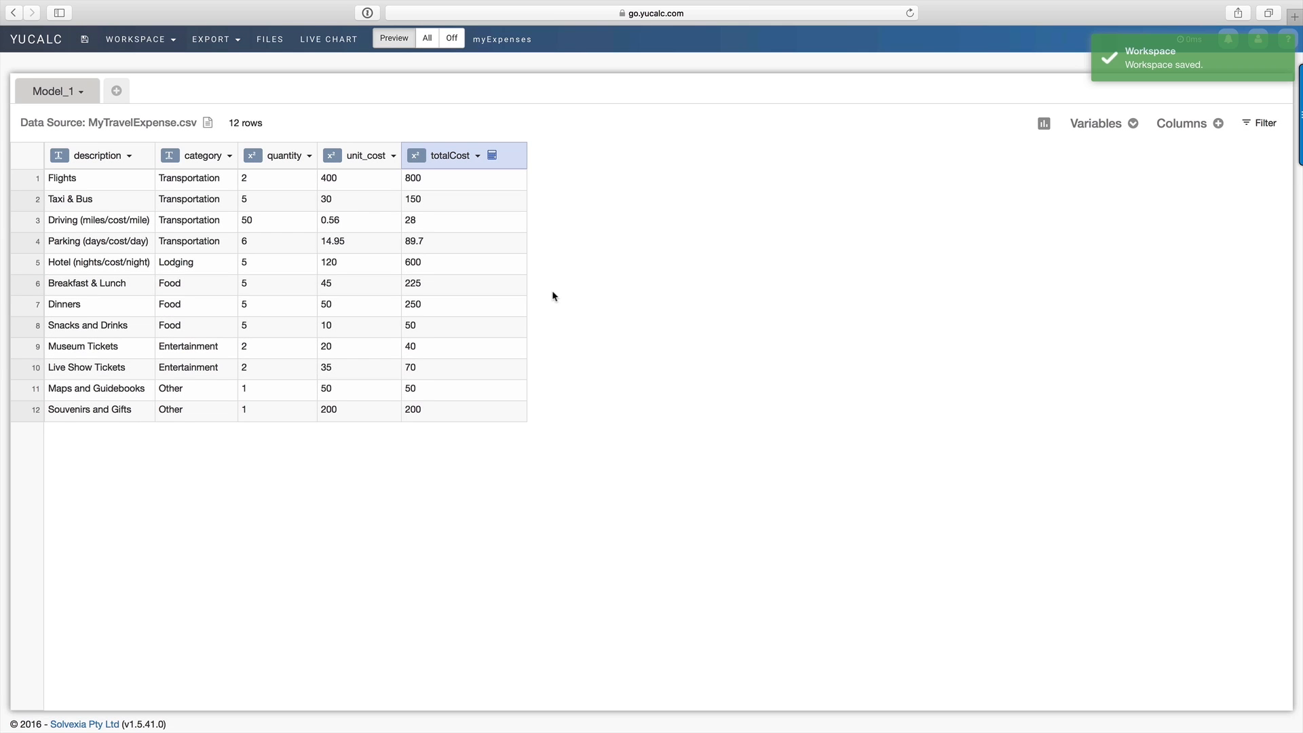
Rename the Model_1 model to expenses
left_click(80, 91)
left_click(129, 110)
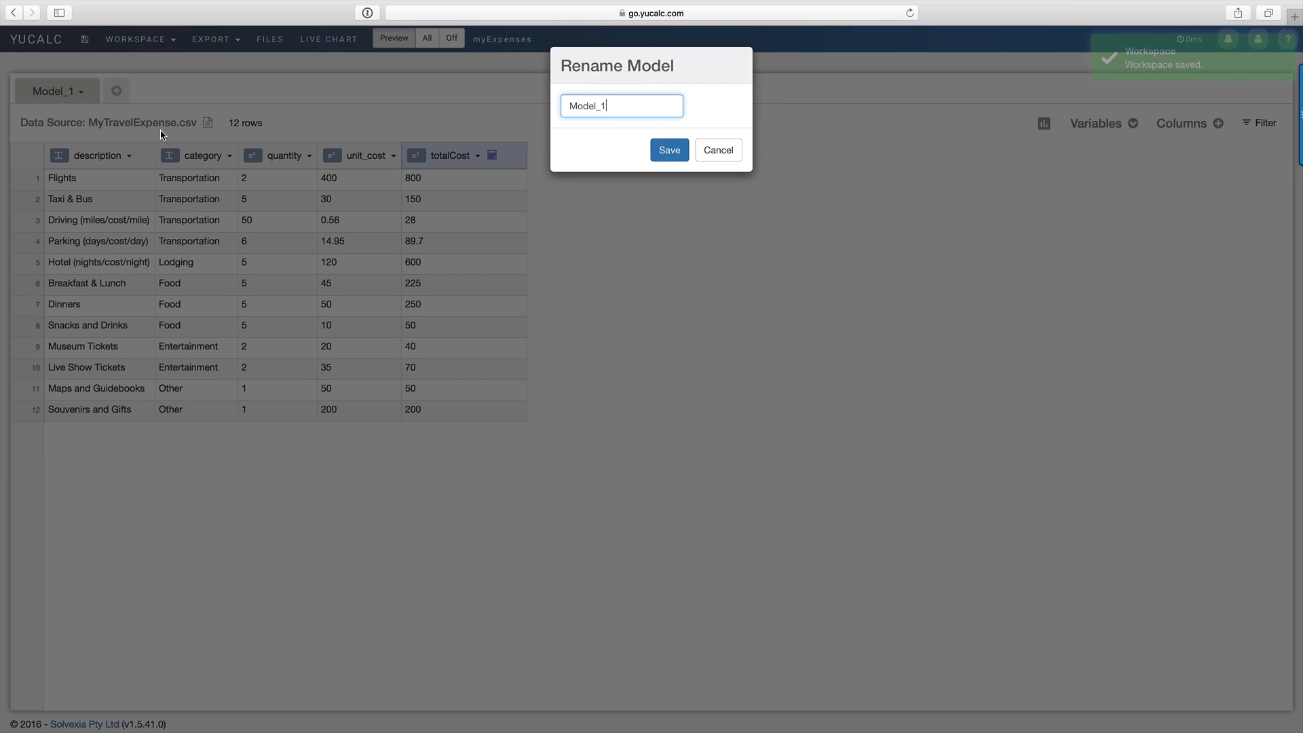
key("BackSpace")
key("BackSpace")
key("BackSpace")
key("BackSpace")
key("BackSpace")
key("BackSpace")
key("BackSpace")
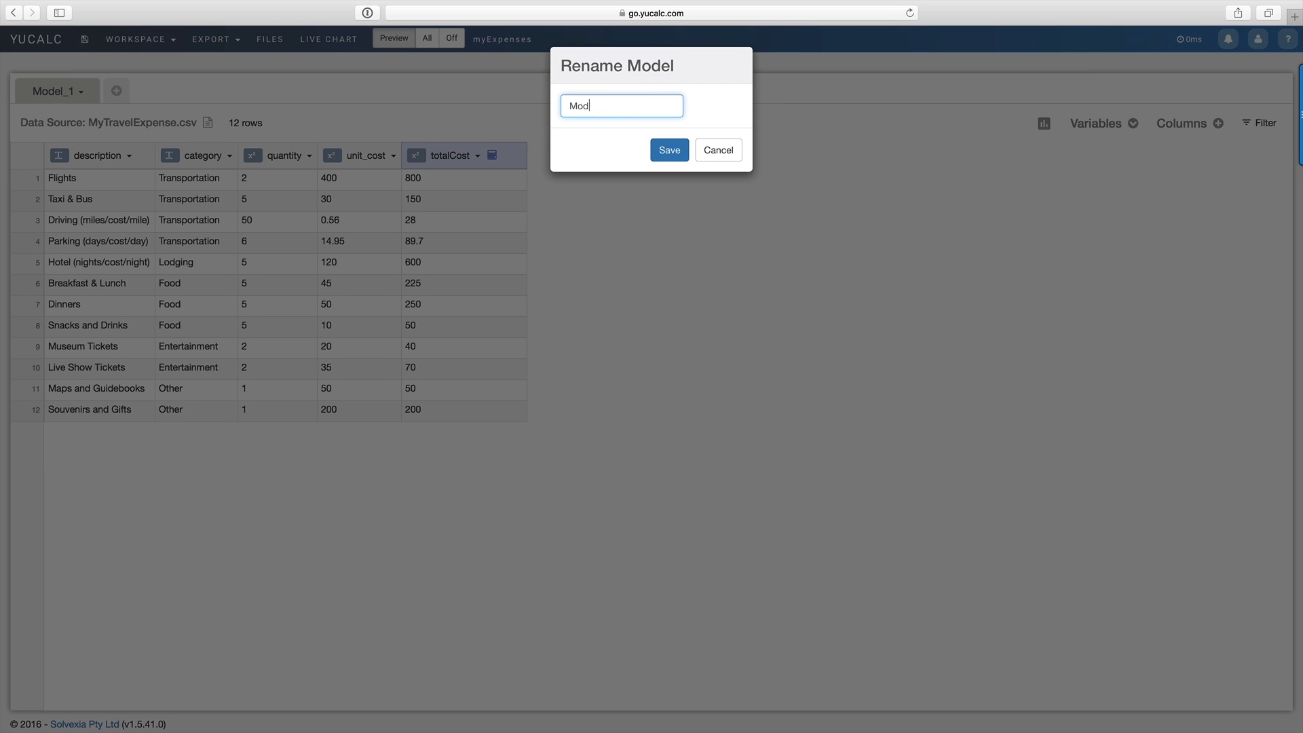
type("expenses")
key("Return")
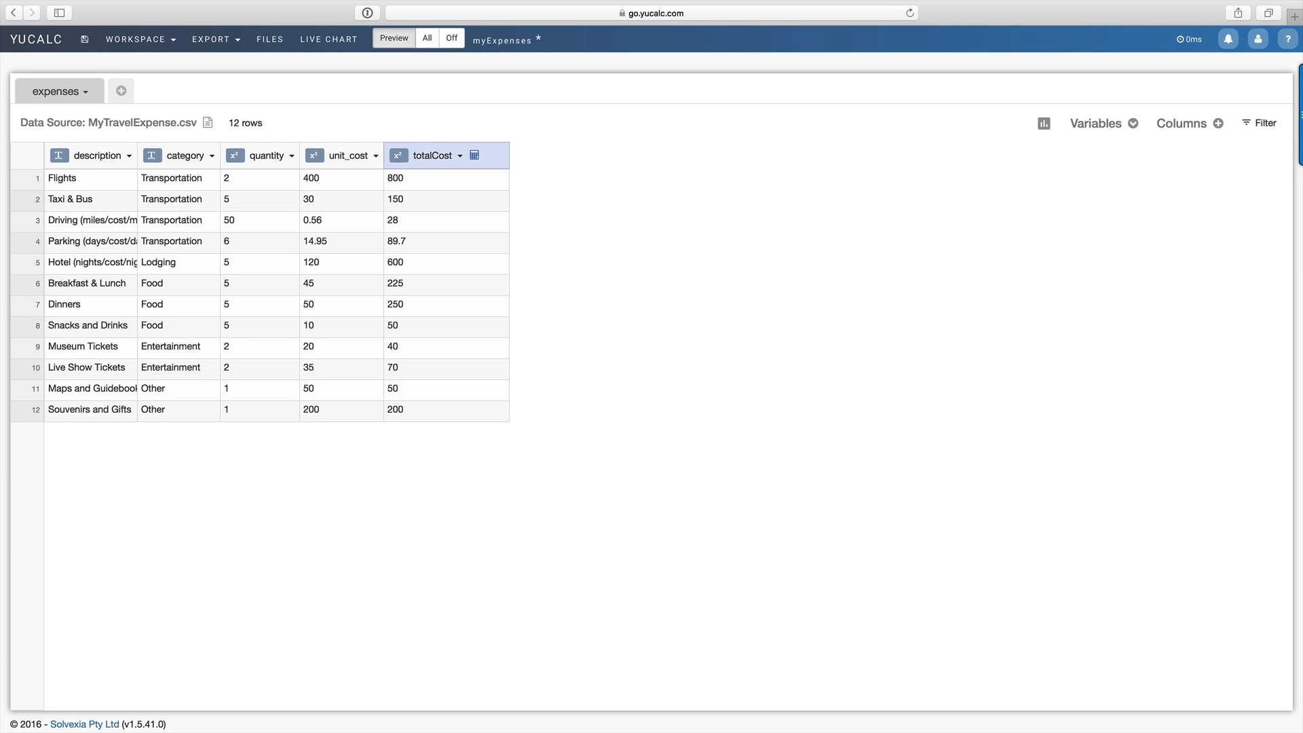
Add a second model to the workspace and rename it maxClaim
left_click(121, 92)
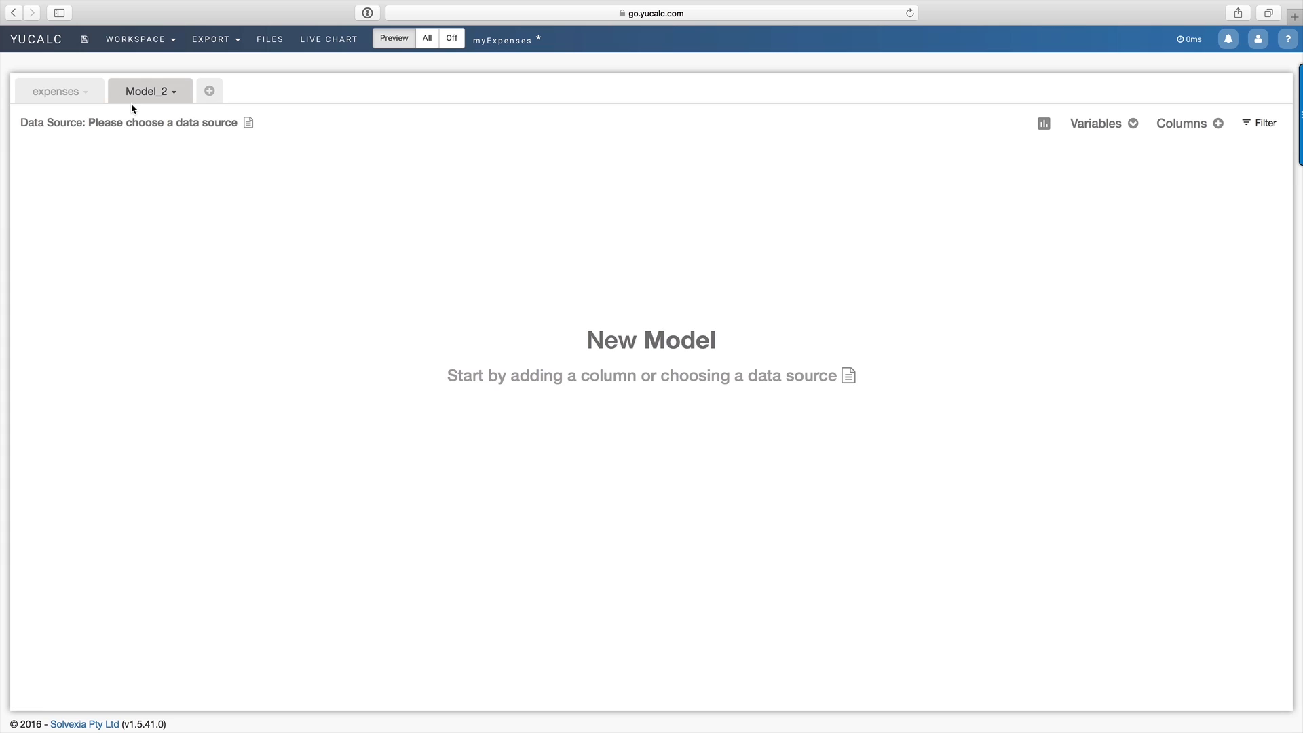
left_click(174, 92)
left_click(217, 110)
left_click_drag(626, 112, 536, 95)
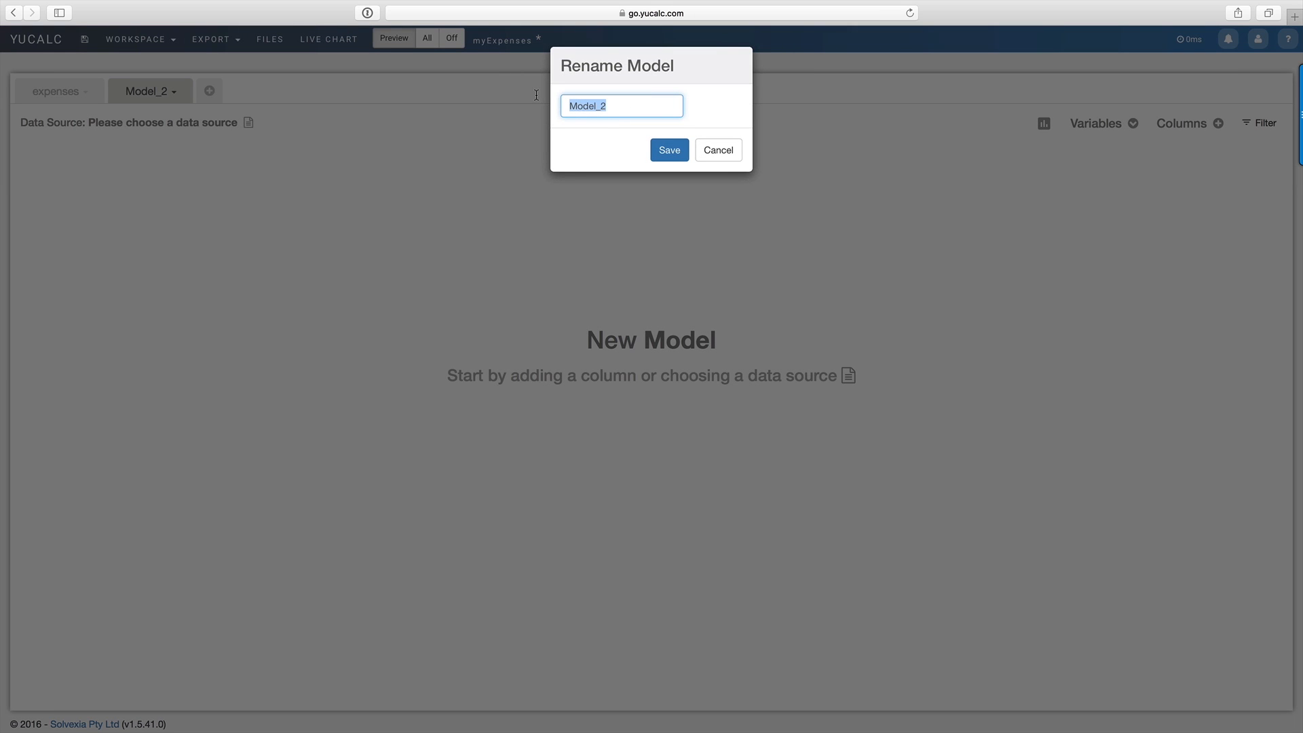
type("maxClaim")
key("Return")
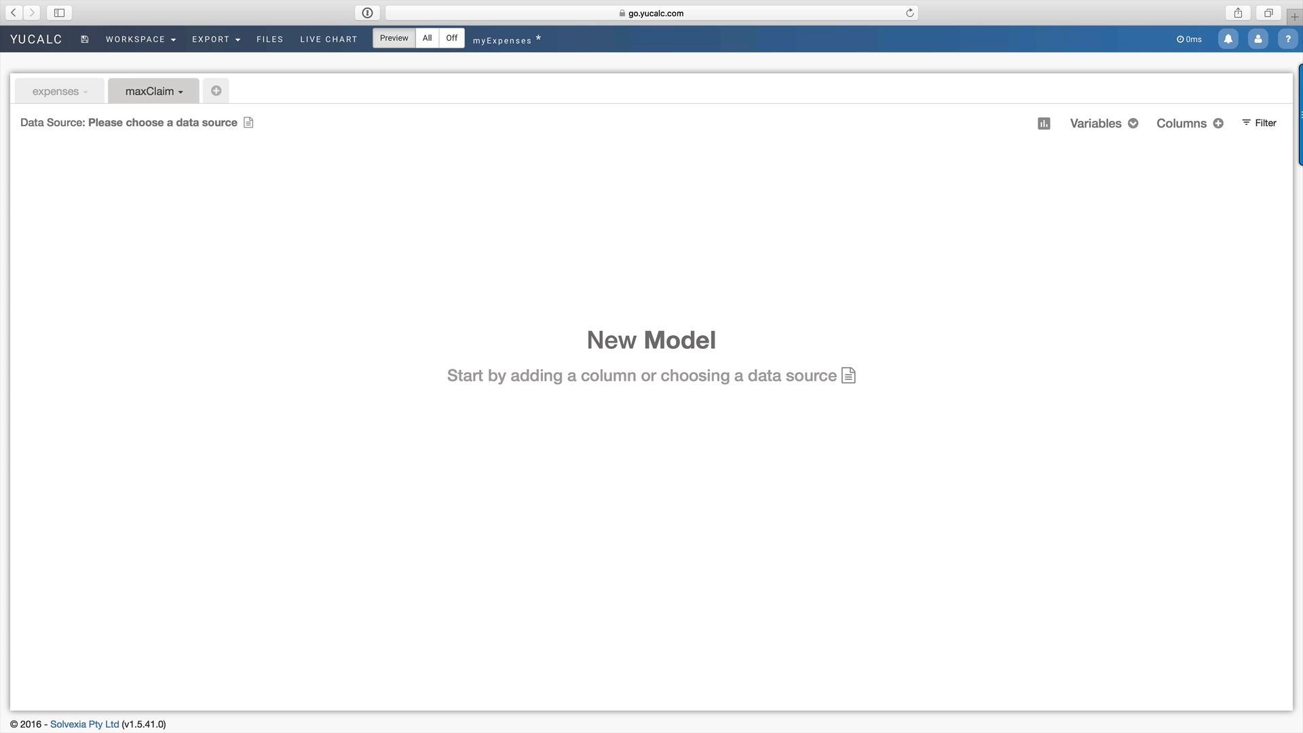
Upload maxClaimByCat.csv from the computer and use it as the maxClaim model's data source
left_click(849, 376)
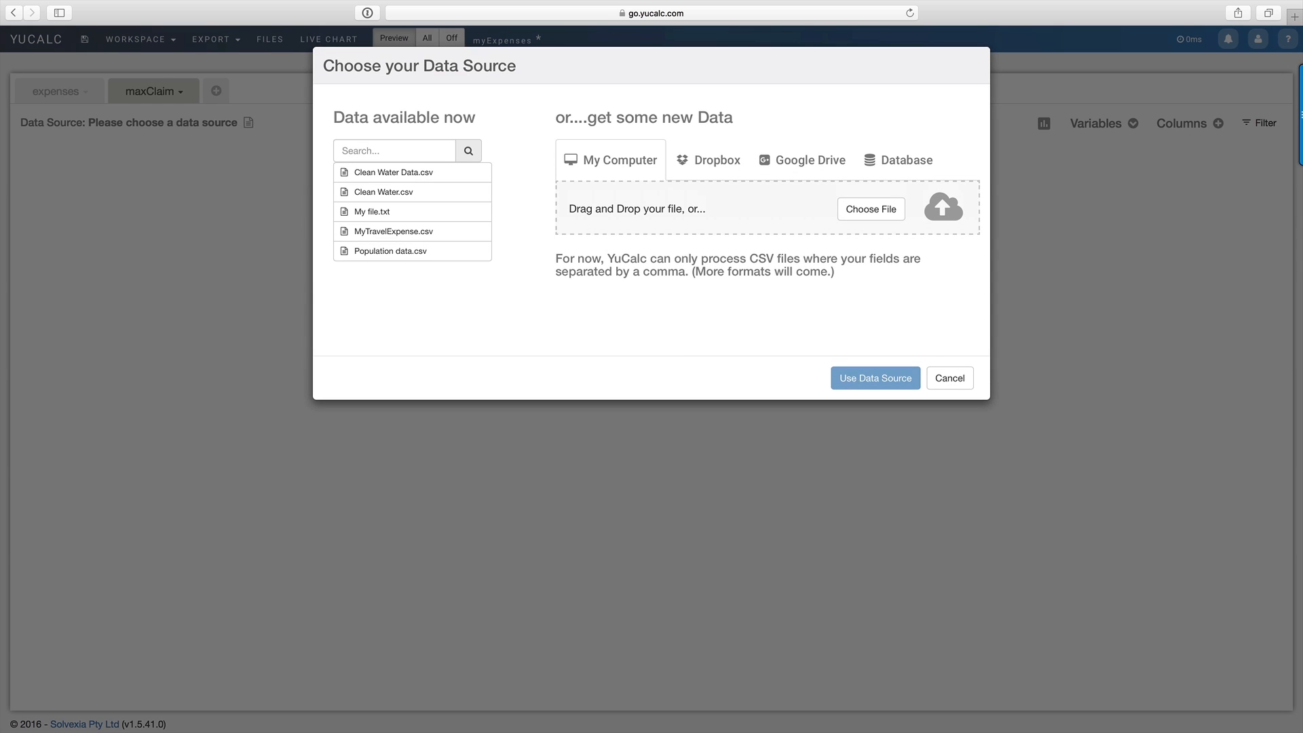
left_click(885, 211)
left_click(582, 89)
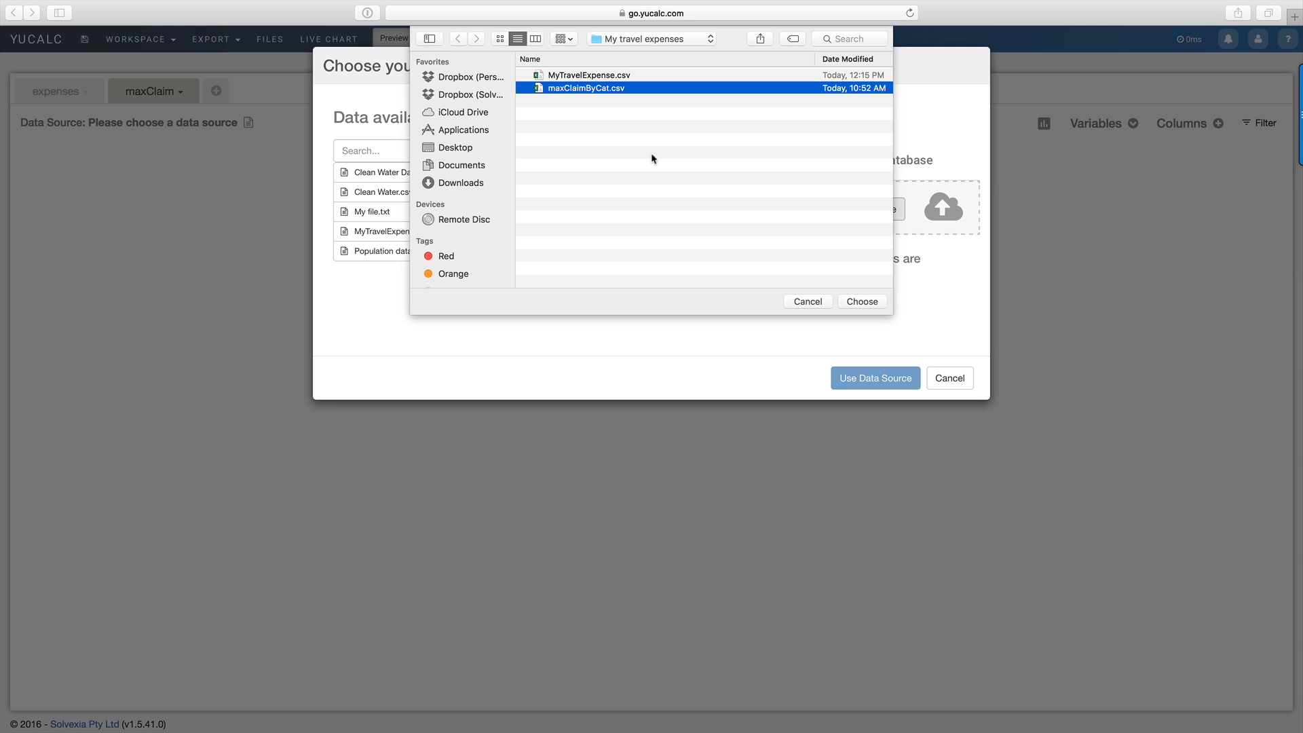
left_click(862, 301)
left_click(874, 377)
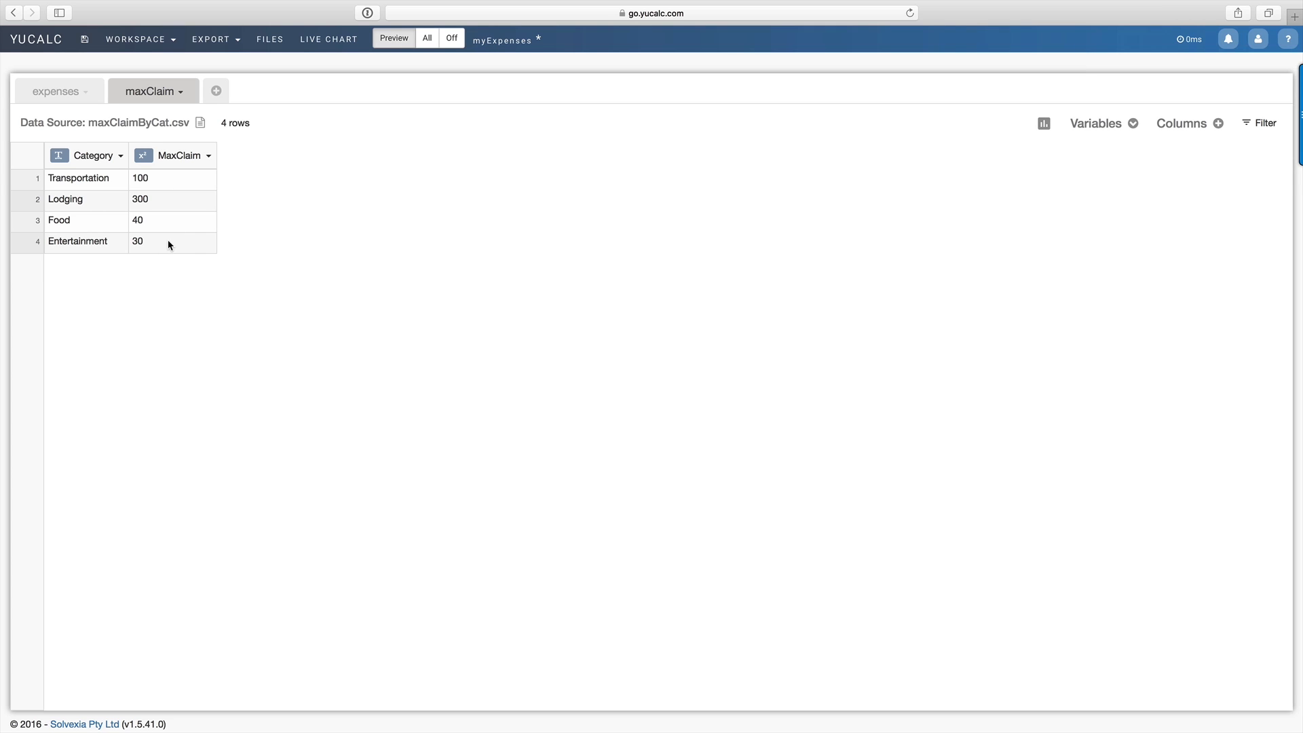
Add a numeric column named maximumClaimAllowed to the expenses model
left_click(54, 93)
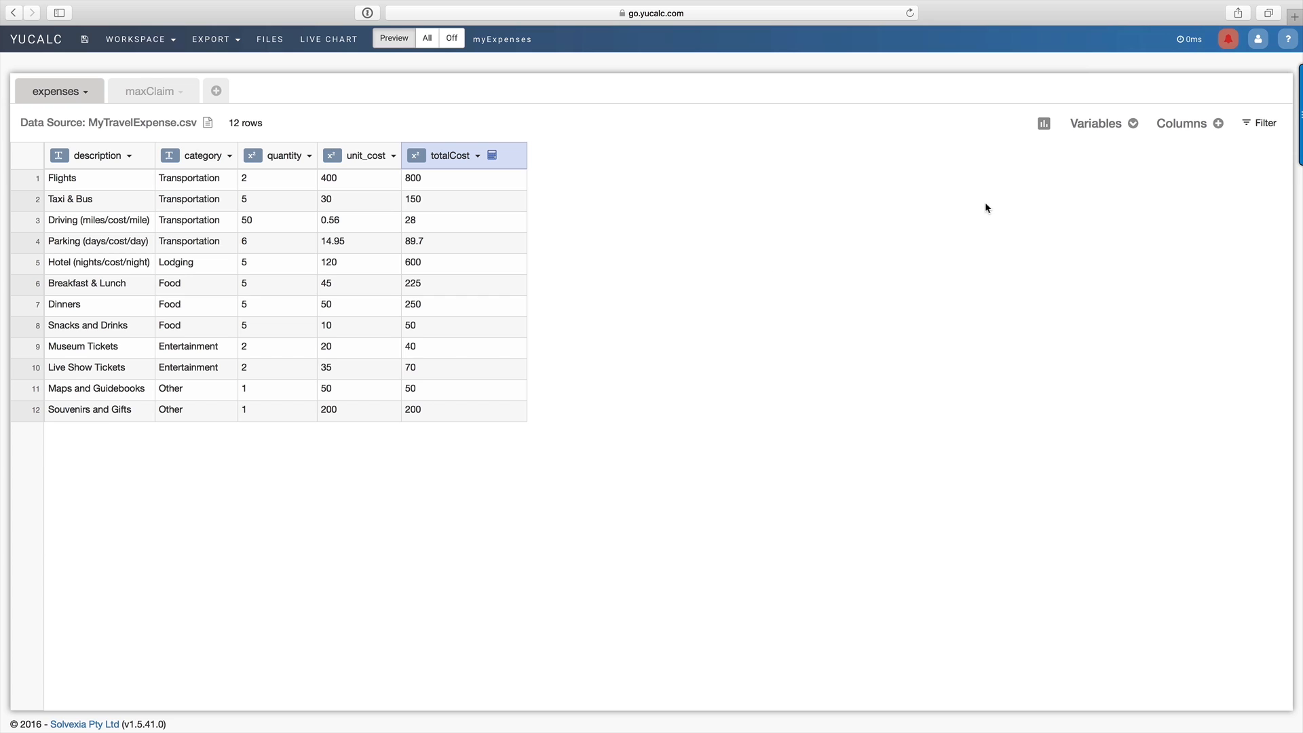
left_click(1218, 124)
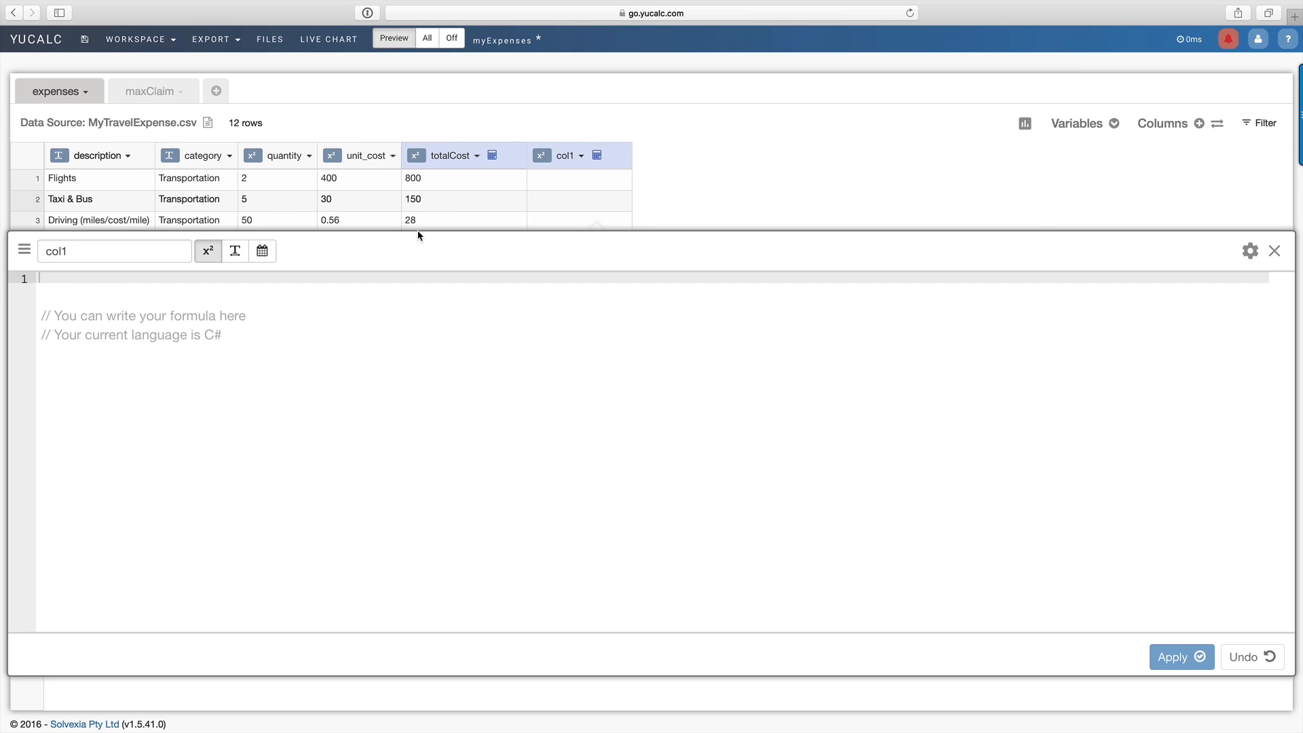
double_click(58, 251)
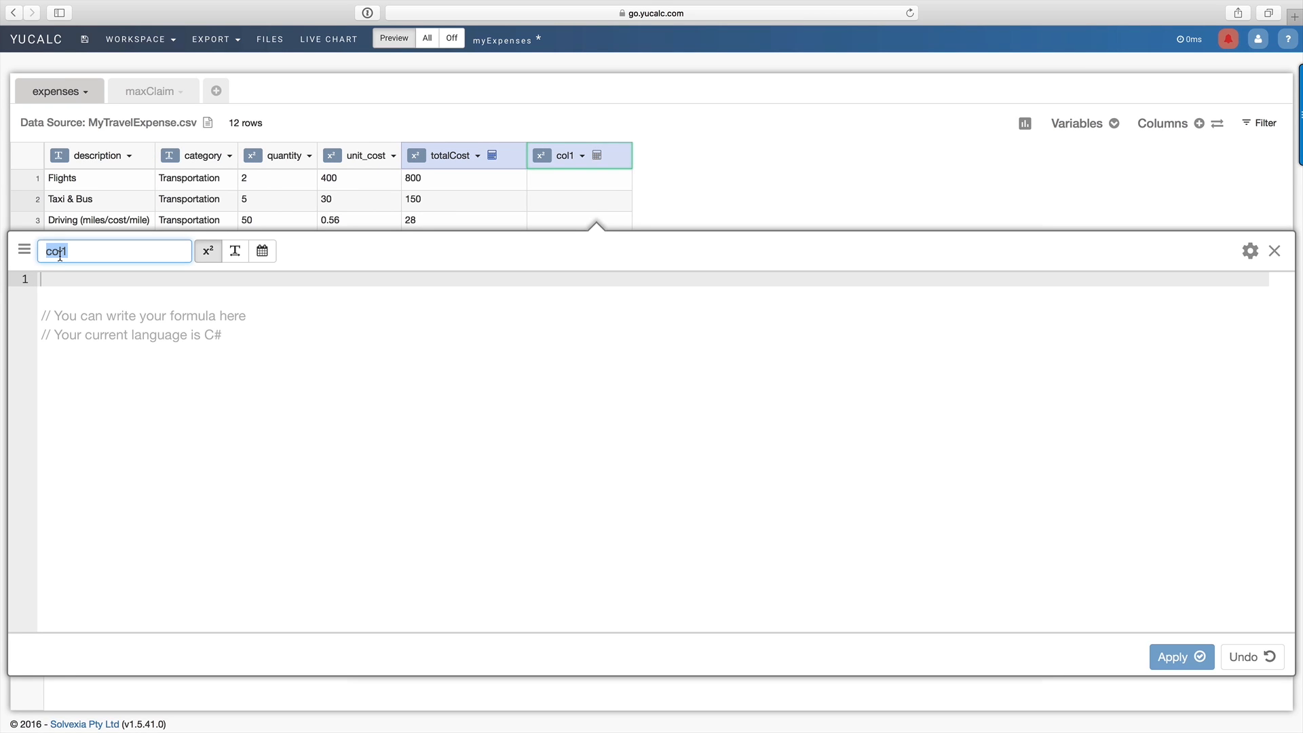
type("maxim")
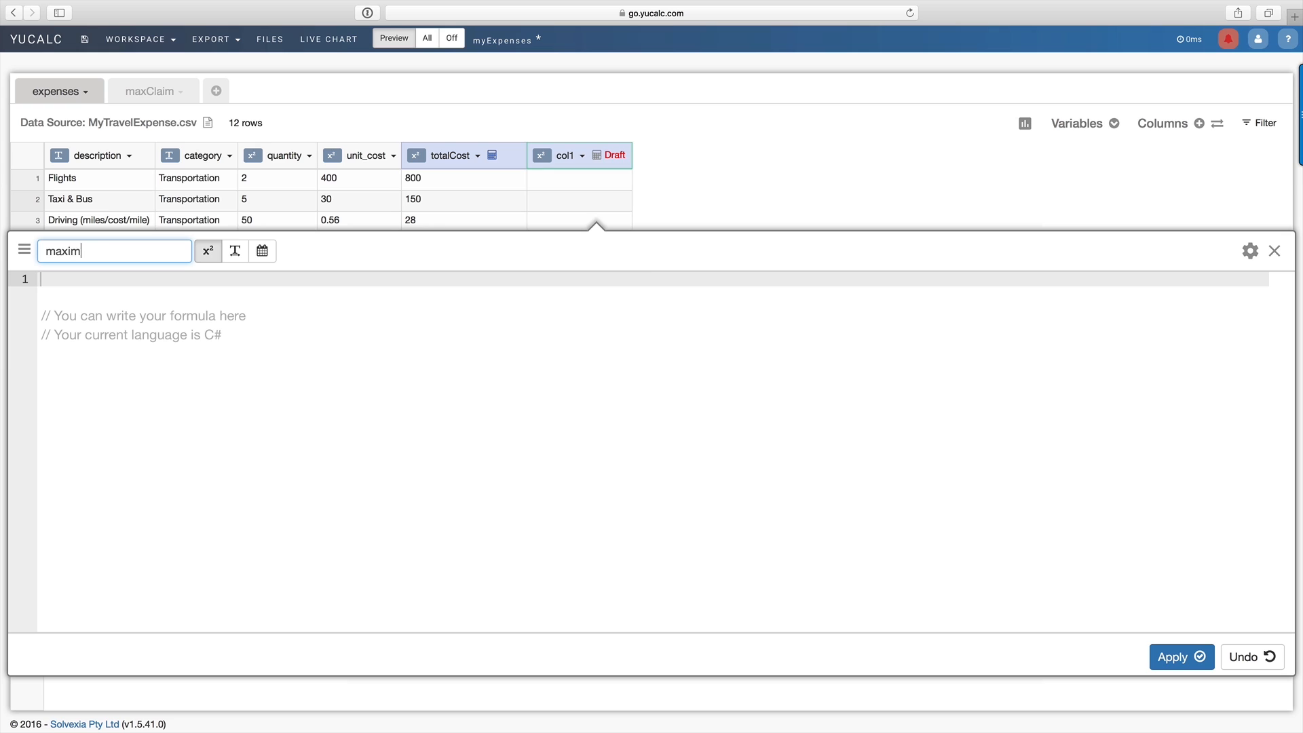
type("umClaimAllowed")
Begin the maximumClaimAllowed formula with a return of the Lookup function that searches by column value, using maxClaim as the model name
left_click(111, 299)
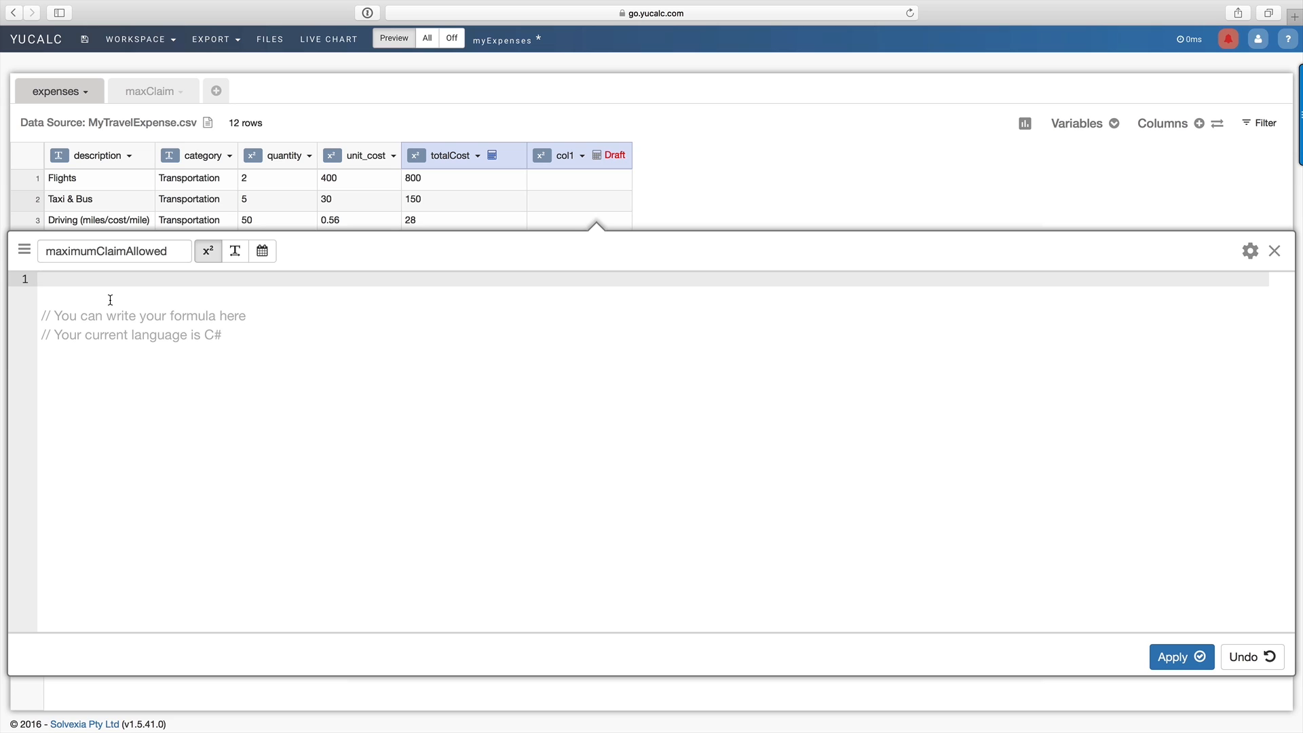
type("return ")
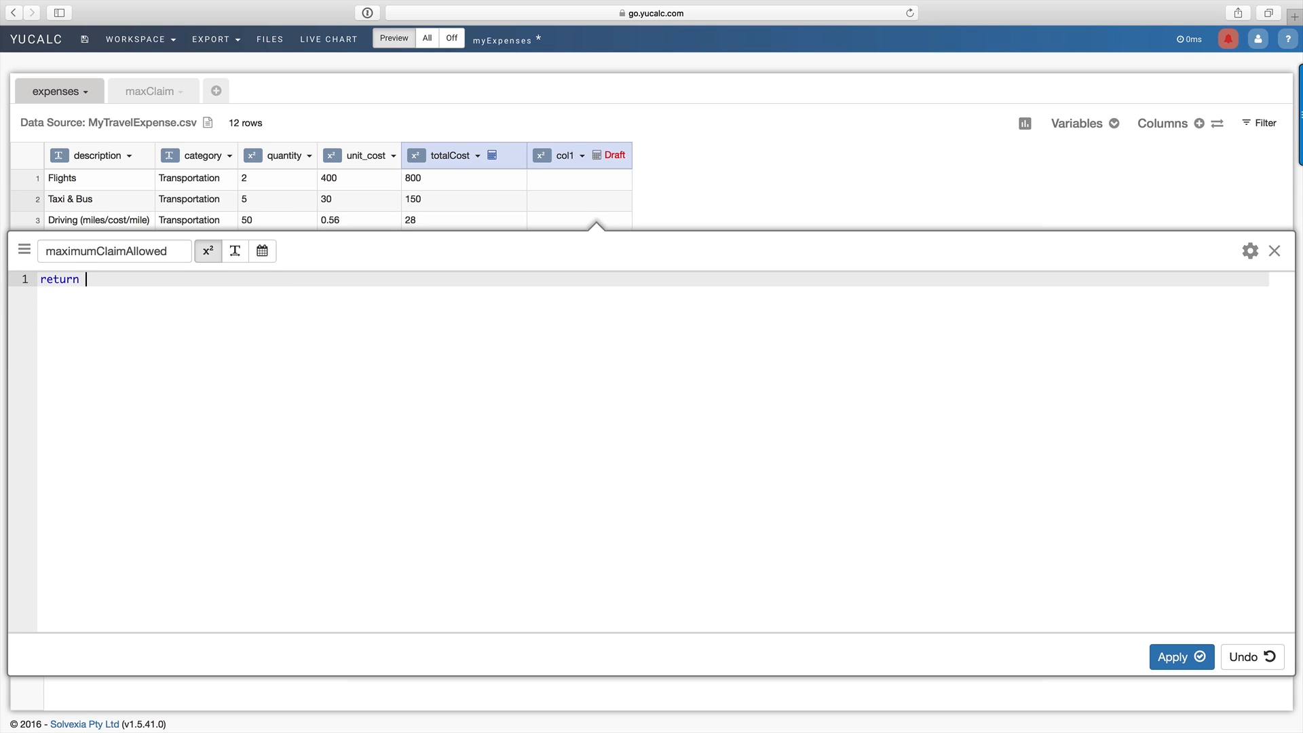
type("Loo")
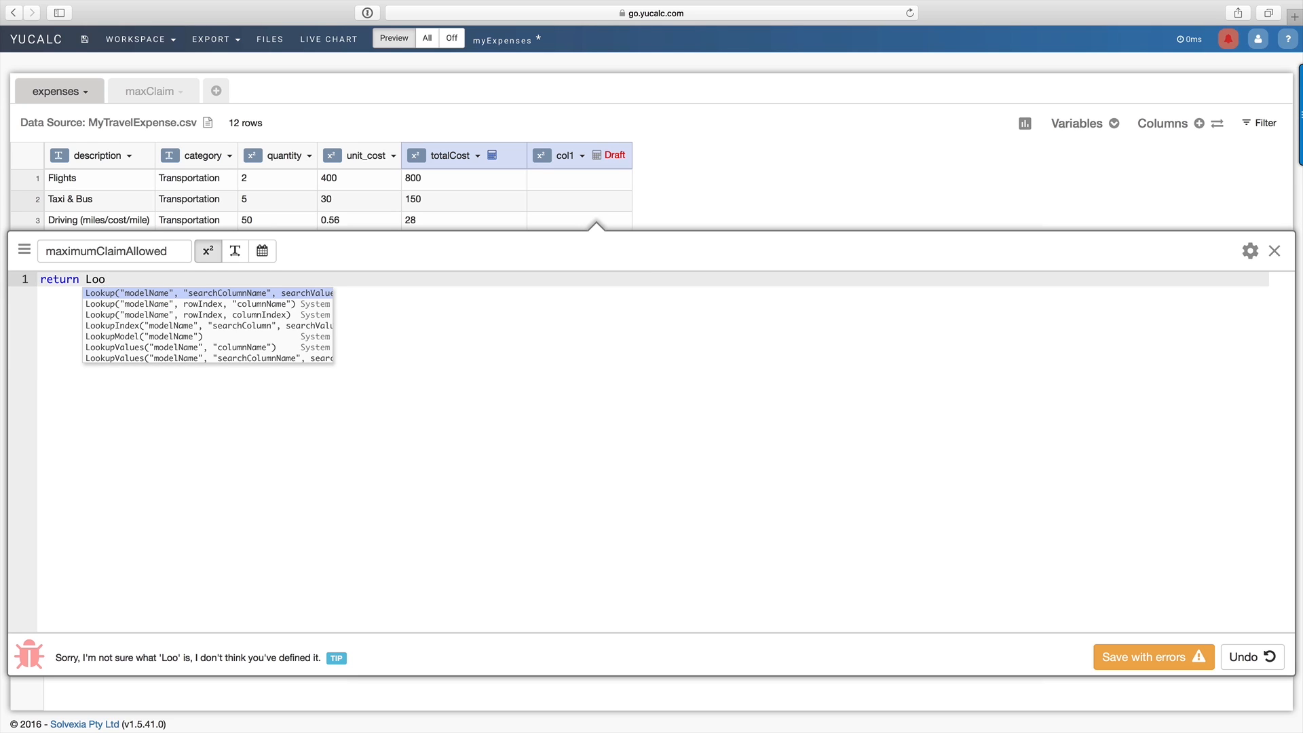
key("Return")
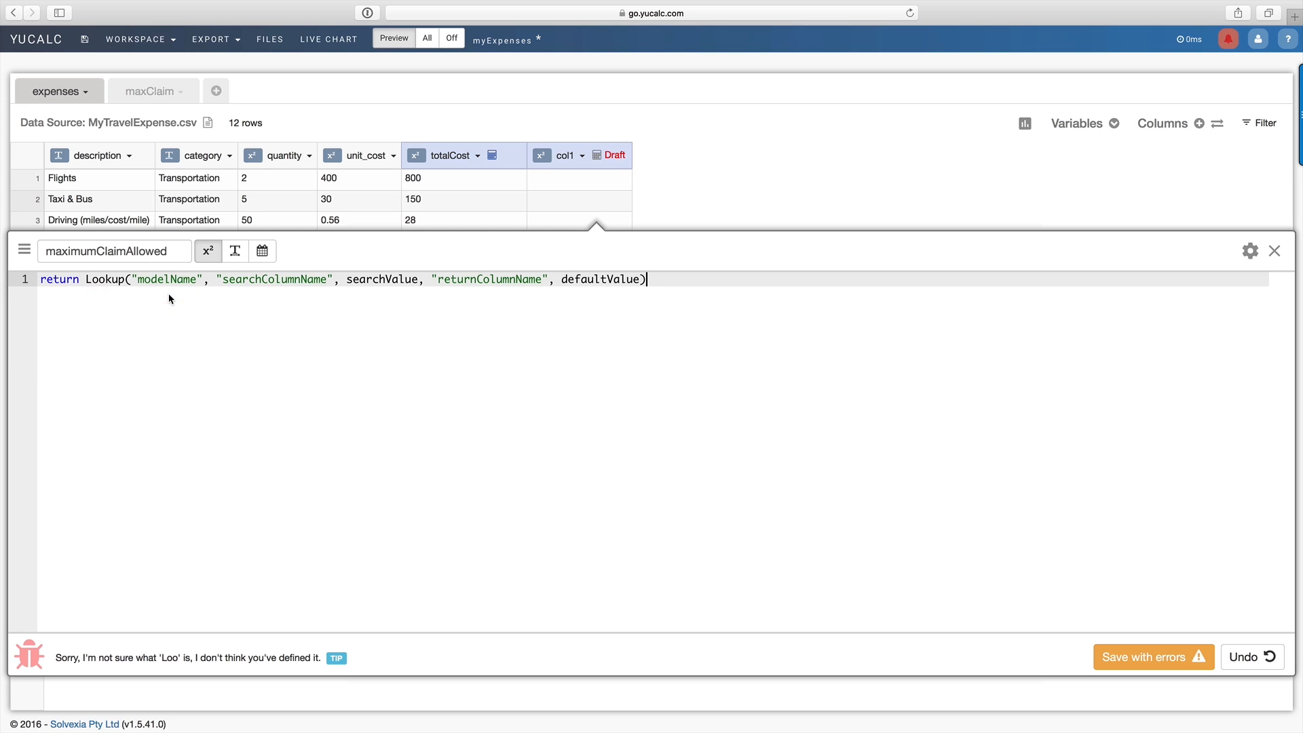
double_click(160, 280)
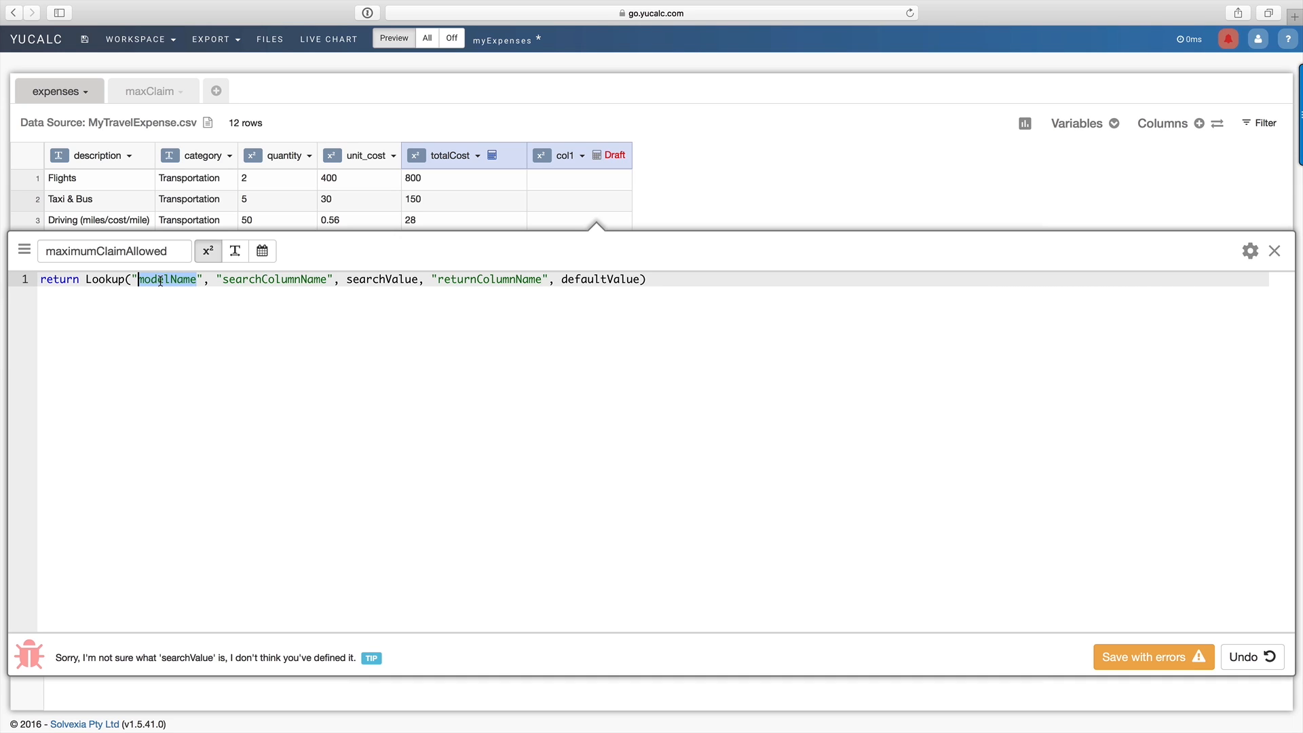
type("maxC")
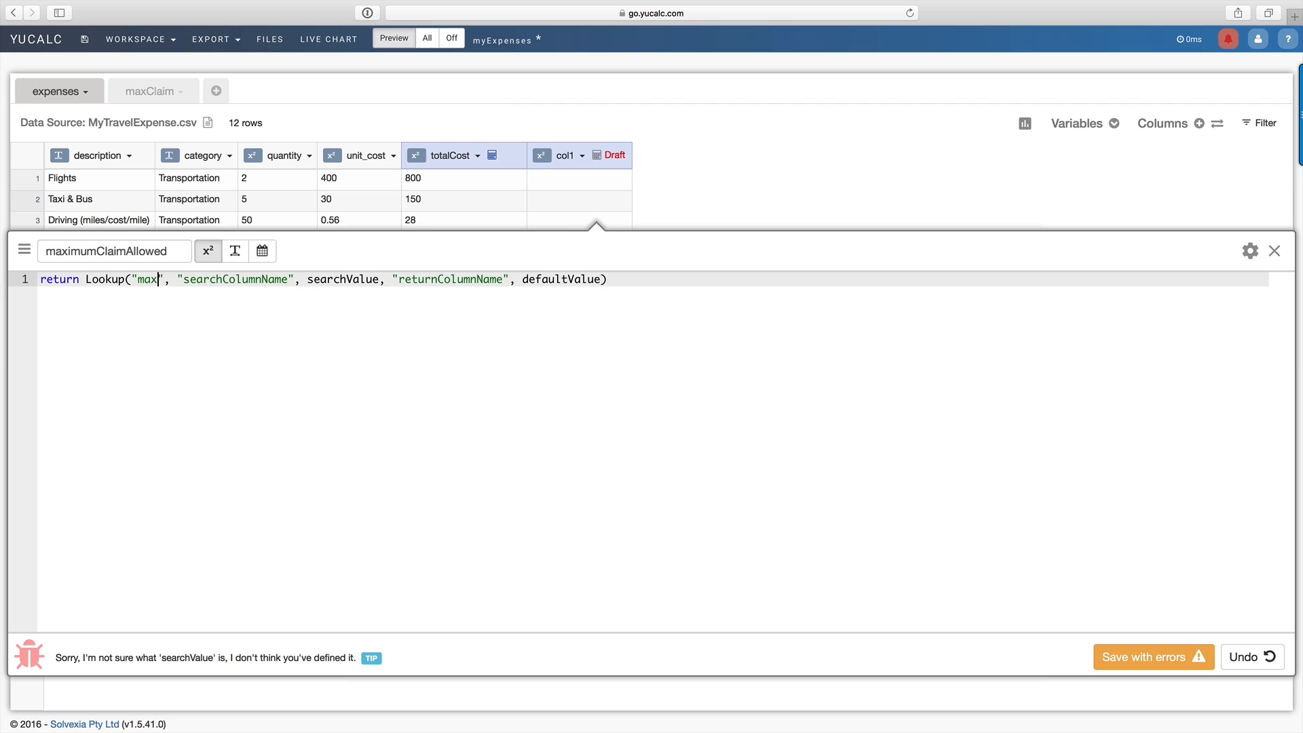
type("laim")
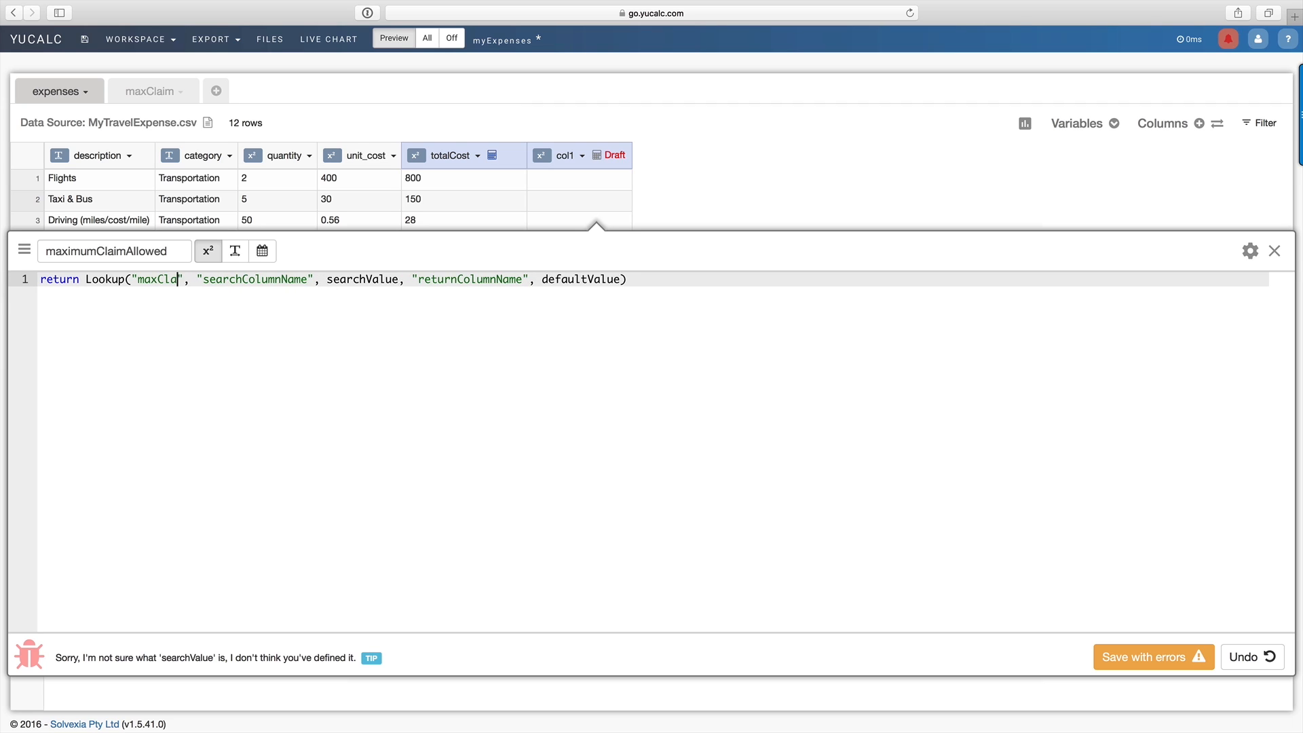
Replace the Lookup's search column placeholder with the Category column of the maxClaim model
double_click(235, 285)
key("BackSpace")
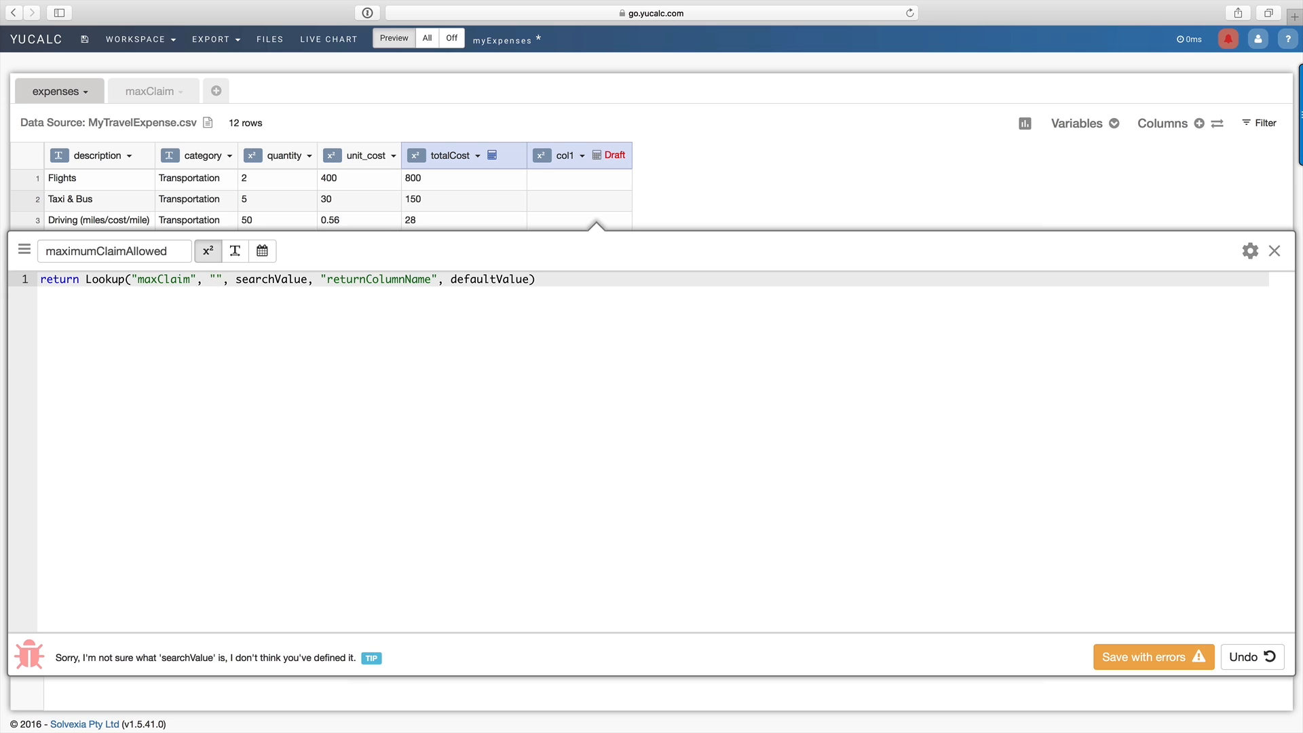
left_click(23, 249)
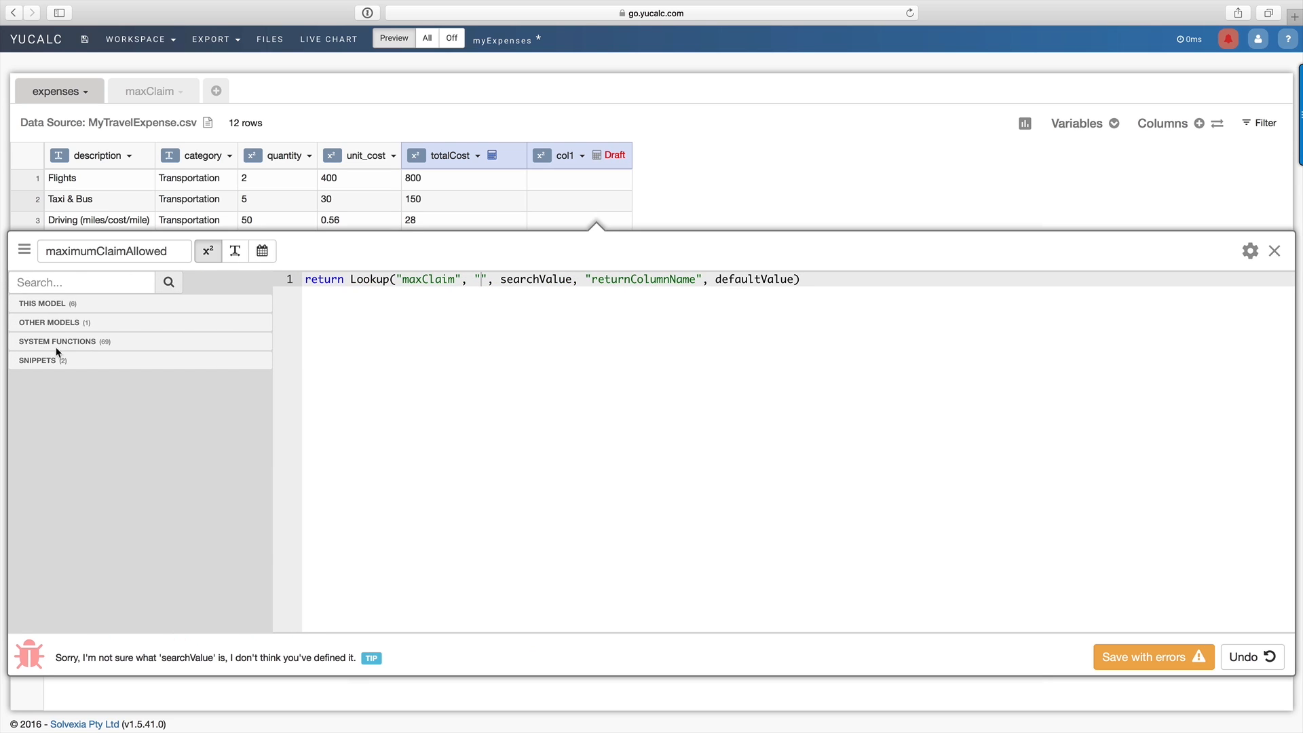
left_click(56, 324)
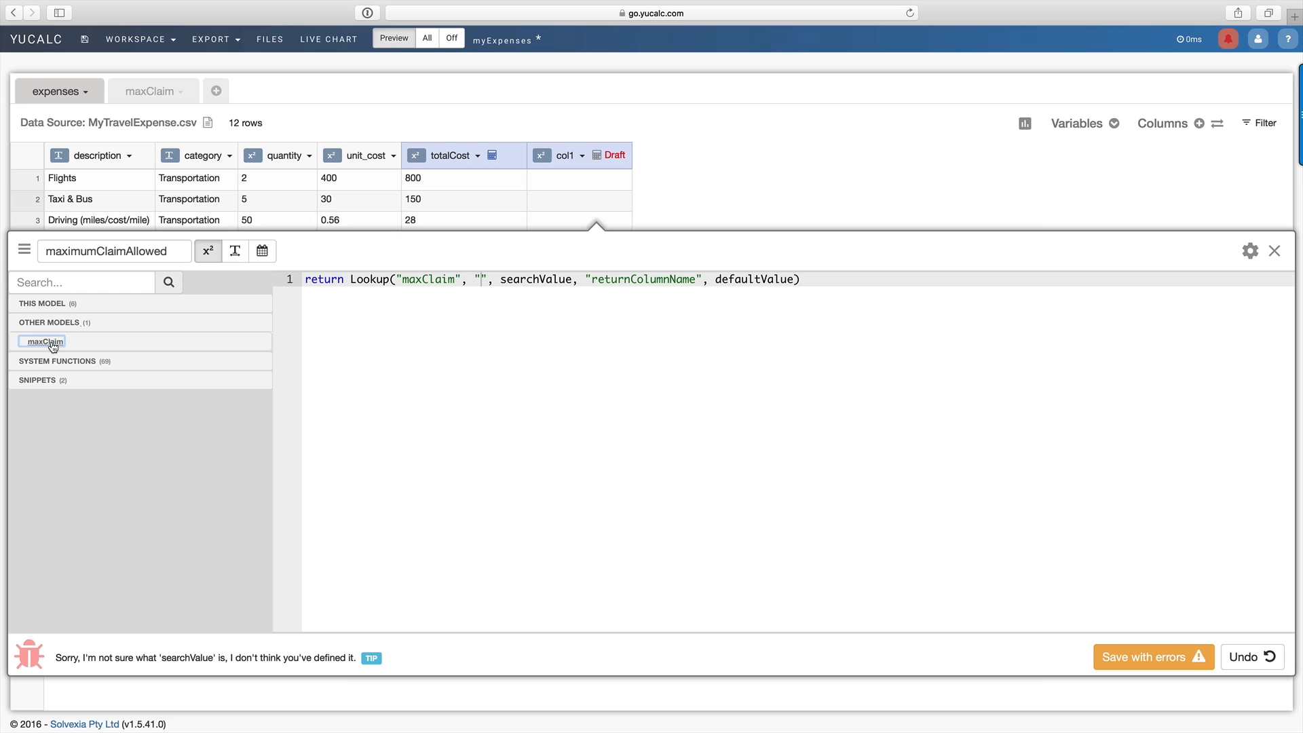
left_click(53, 343)
left_click(67, 360)
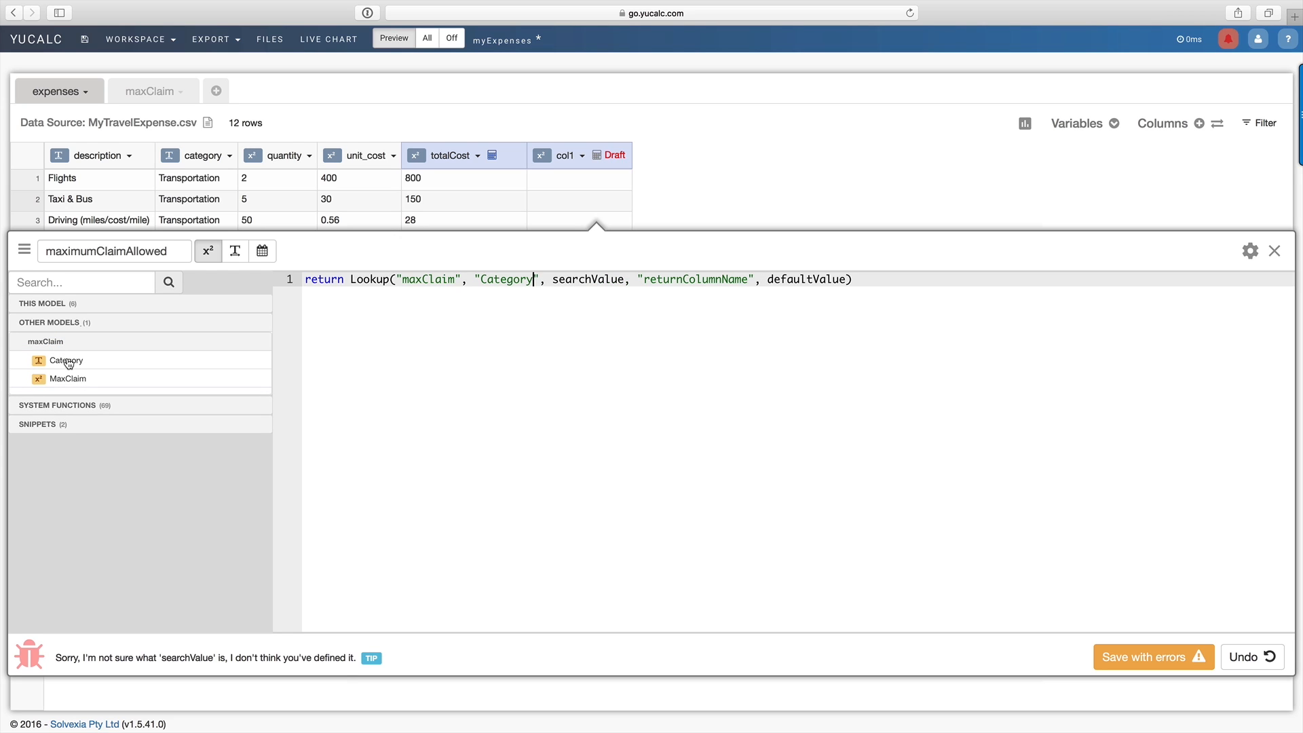
Set the Lookup's search value to category and its return column to MaxClaim from the maxClaim model
double_click(590, 279)
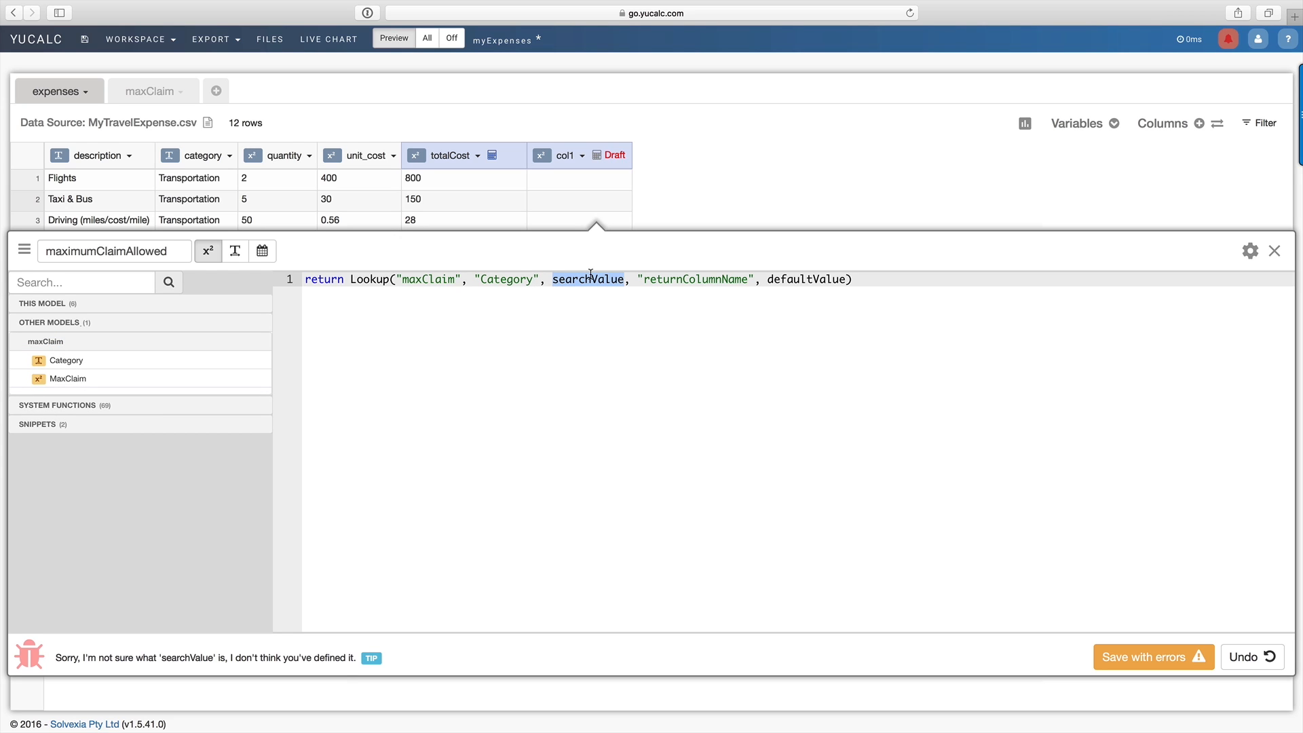
key("BackSpace")
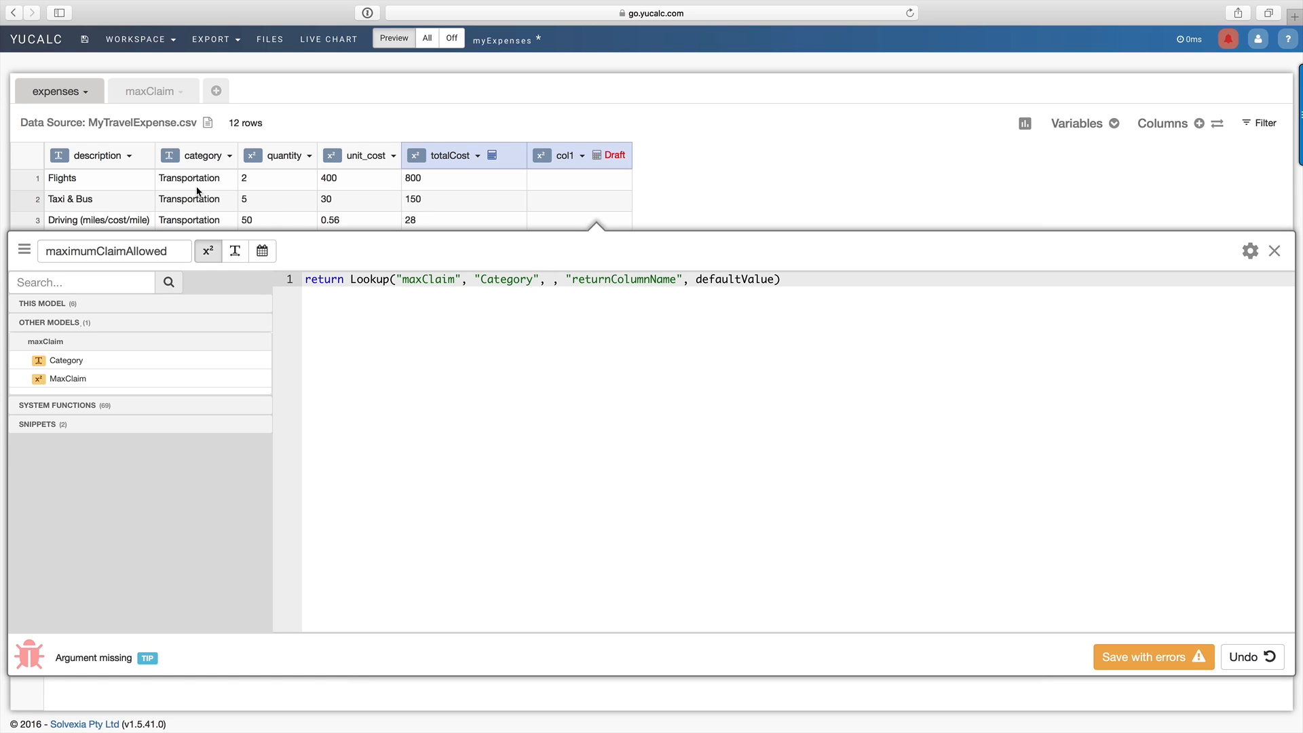
type("categi")
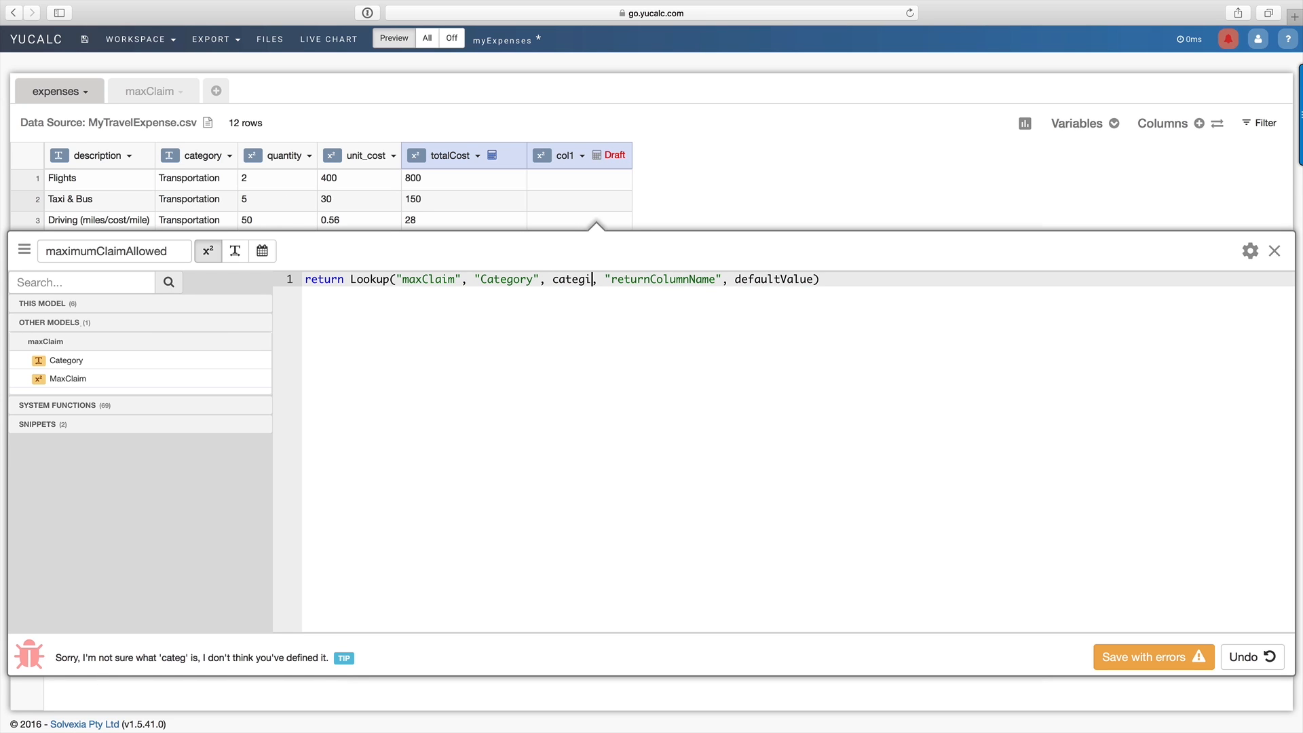
key("BackSpace")
type("ory")
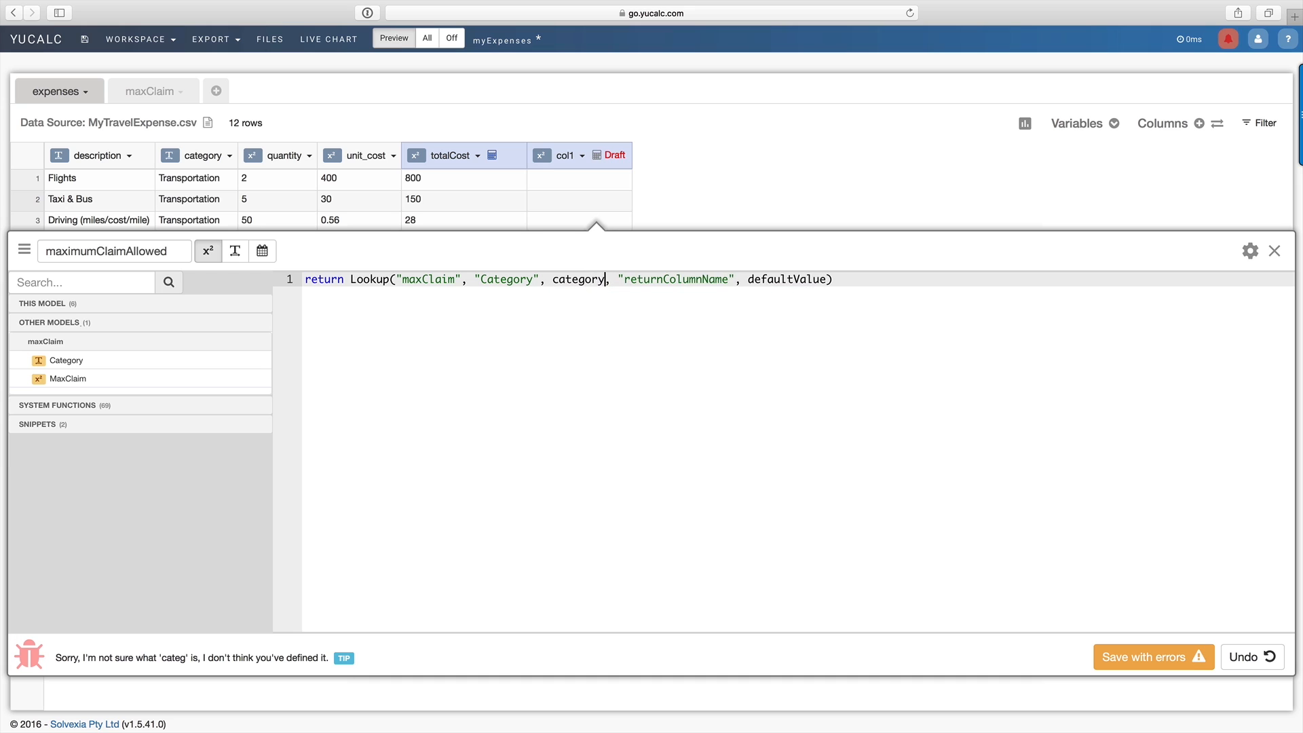
double_click(680, 278)
key("BackSpace")
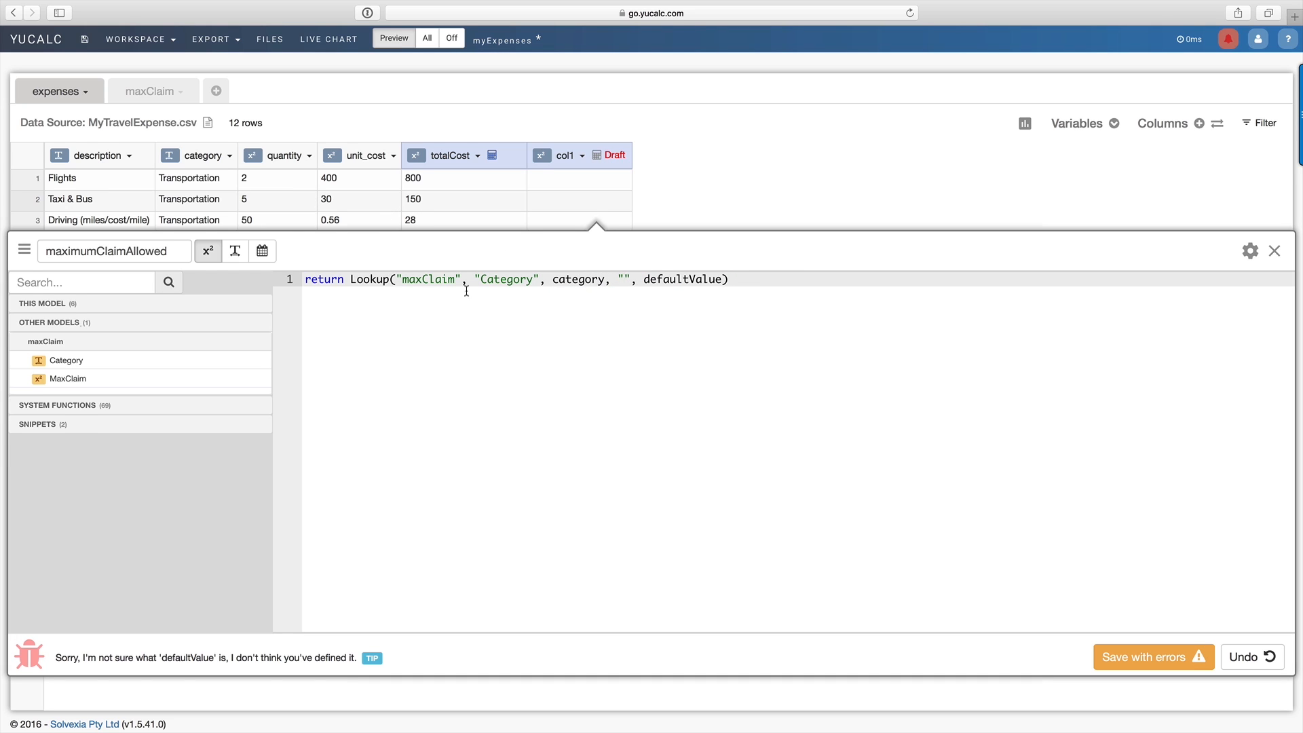
left_click(68, 379)
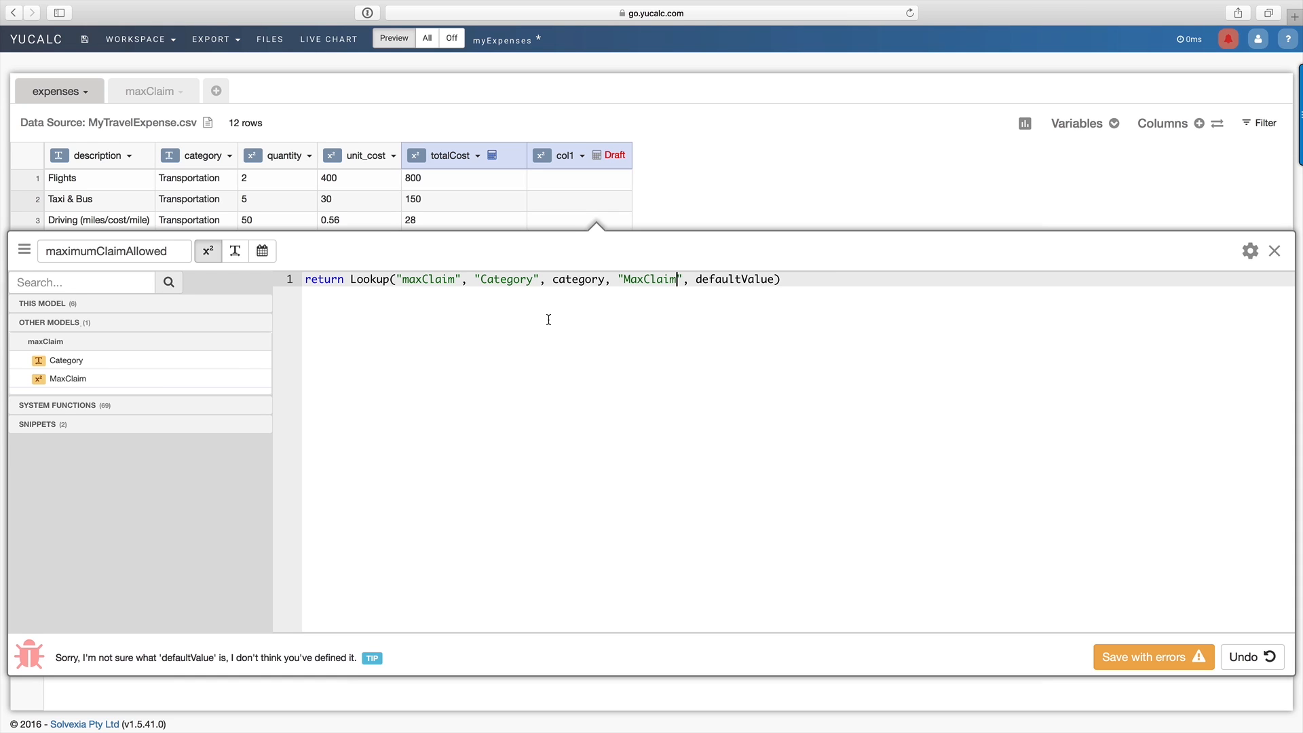
Set the Lookup's default value to 0 and apply the maximumClaimAllowed formula
double_click(737, 277)
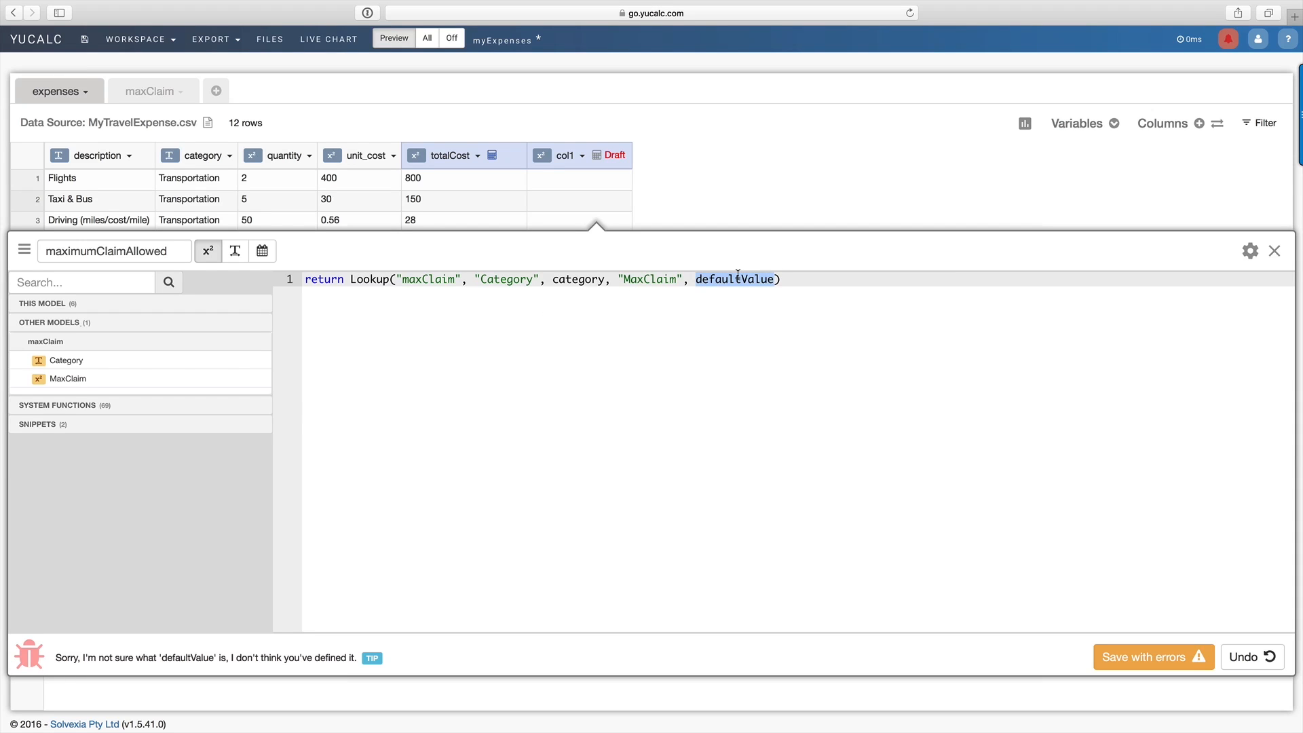
key("BackSpace")
type("0")
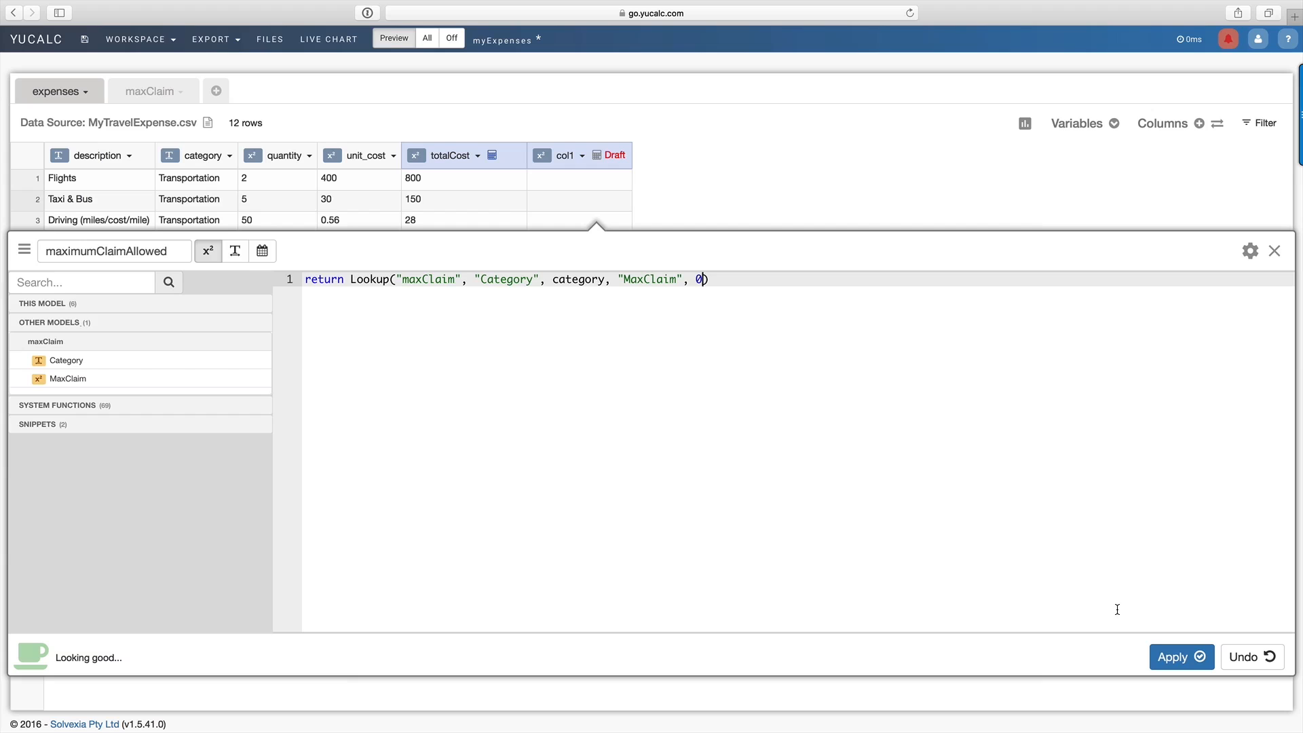
left_click(1177, 658)
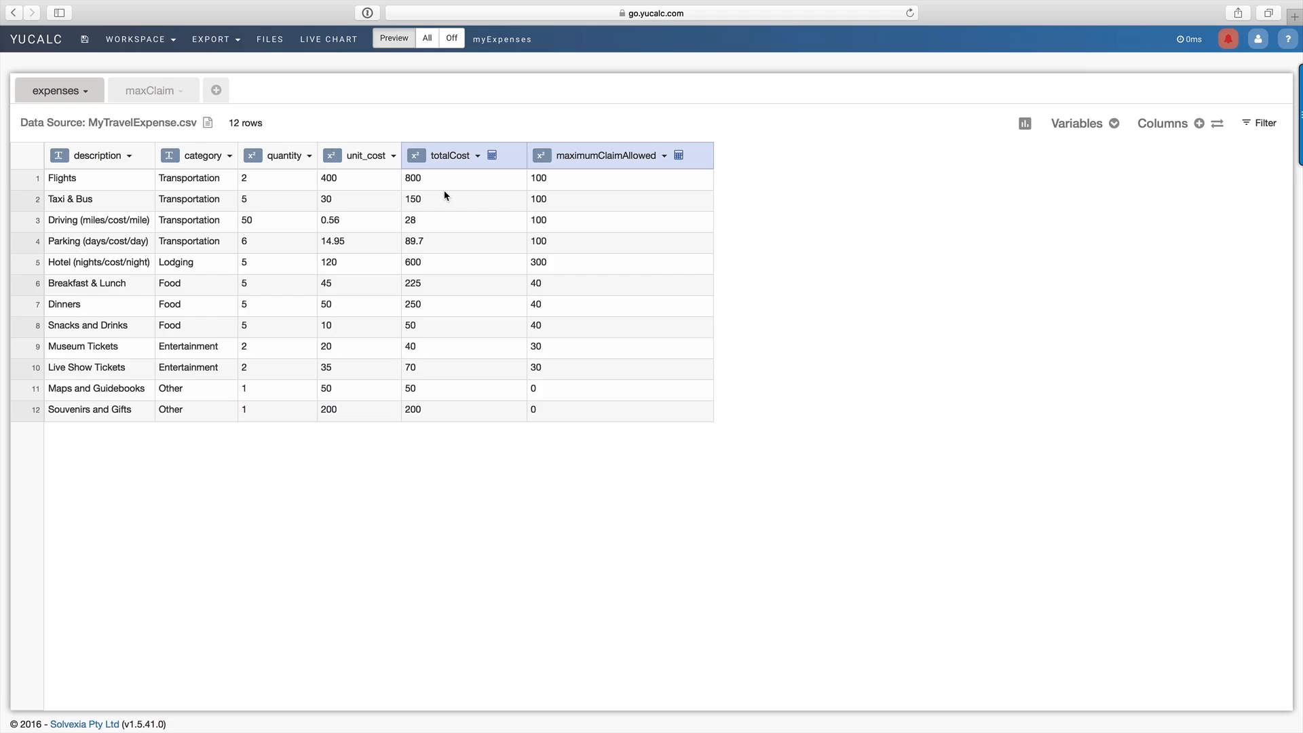
Add another numeric column to the expenses model and name it allowedClaim
left_click(1199, 124)
left_click(116, 251)
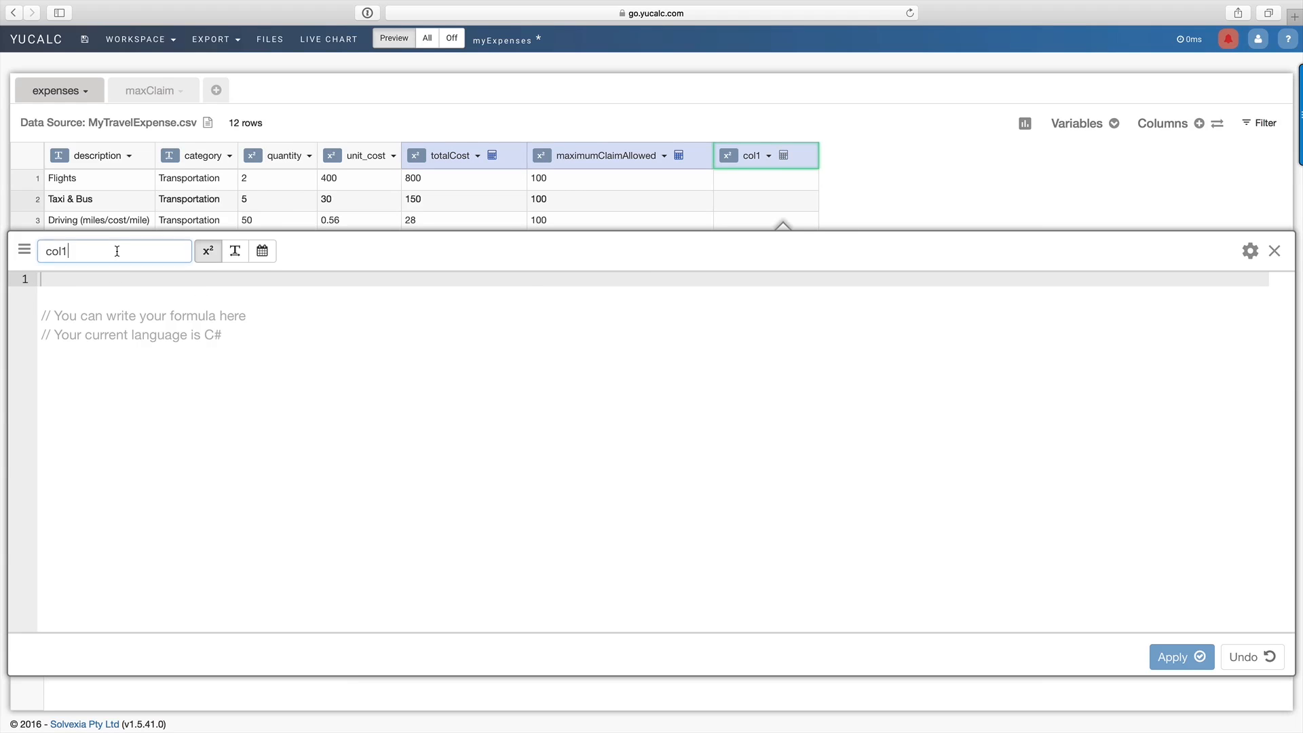
double_click(117, 251)
type("all")
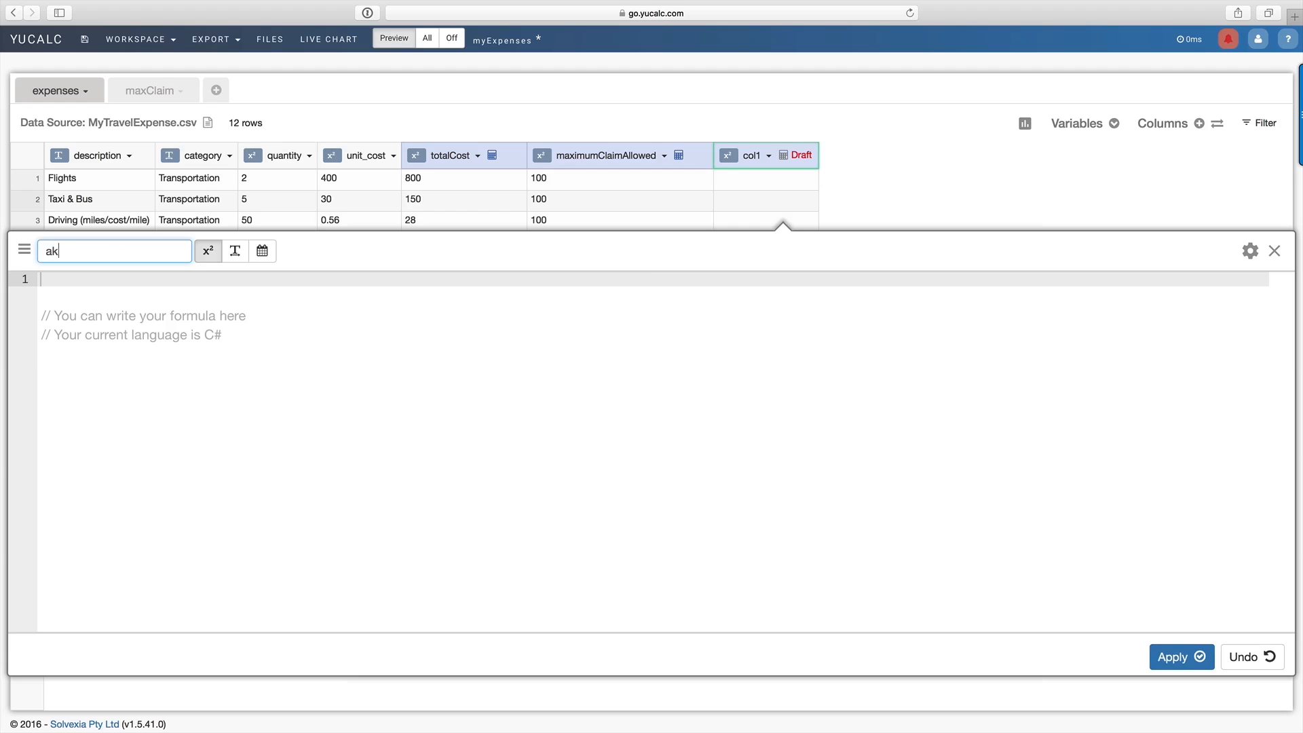
key("BackSpace")
type("lowedClaim")
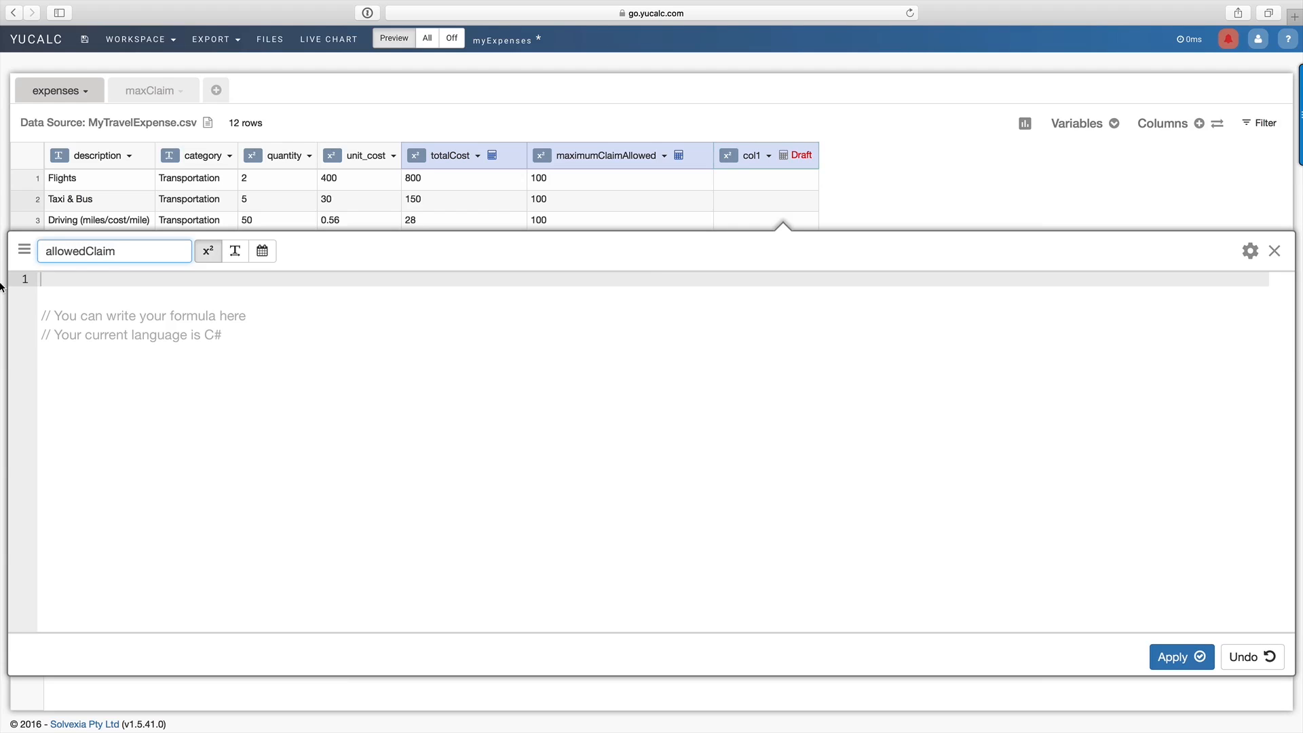
Insert the if else snippet into the allowedClaim formula and collapse the formula helper list
left_click(25, 252)
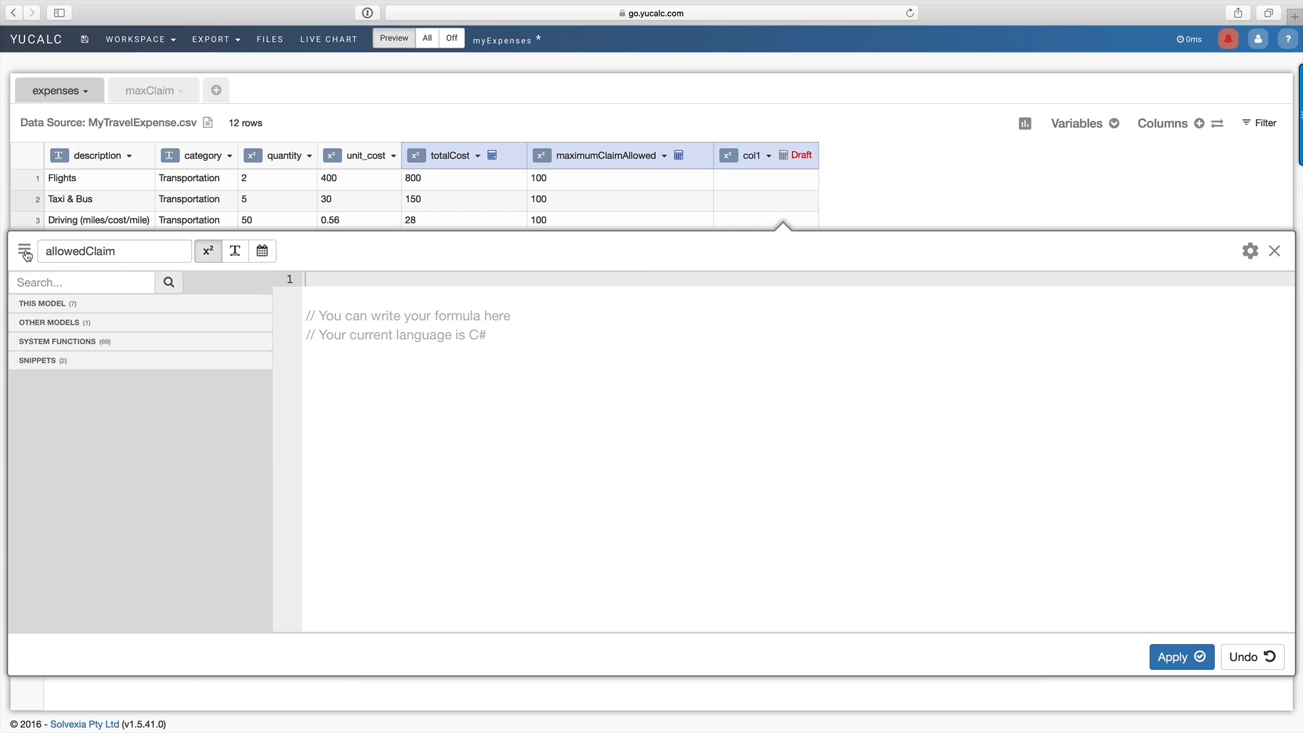
left_click(37, 360)
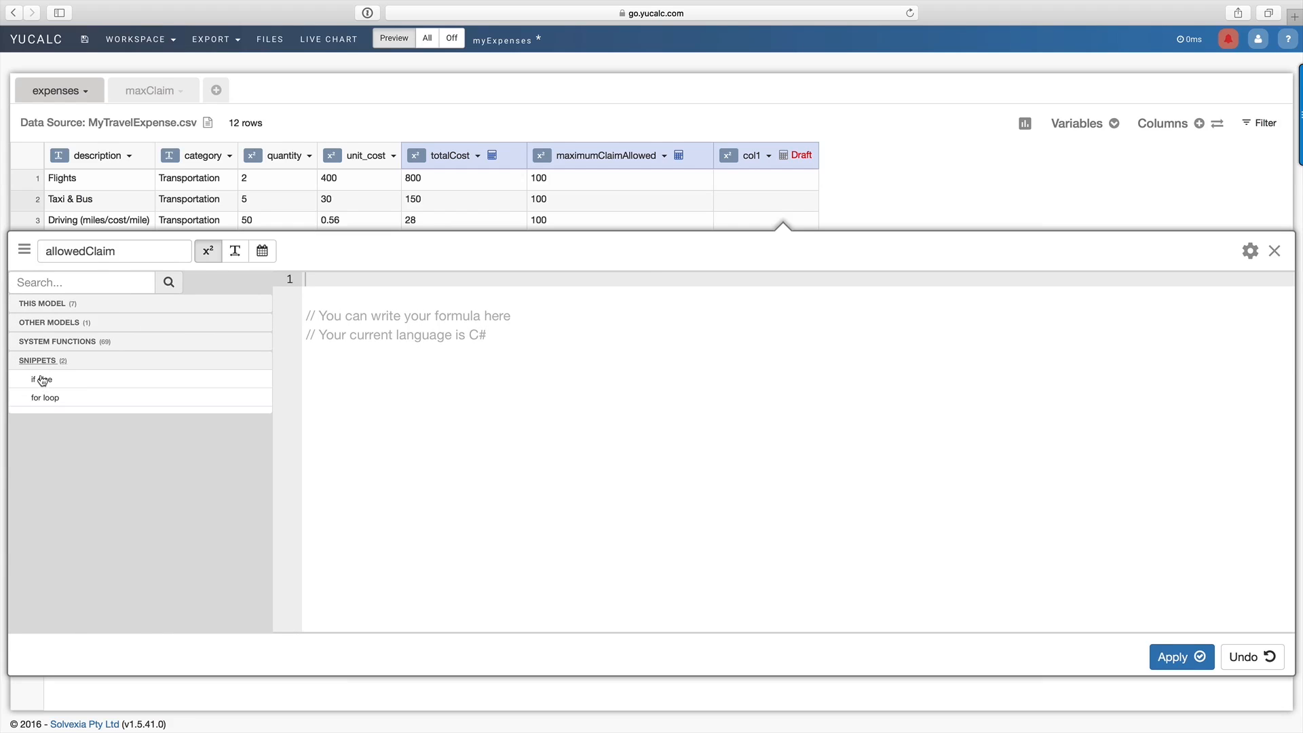
left_click(42, 382)
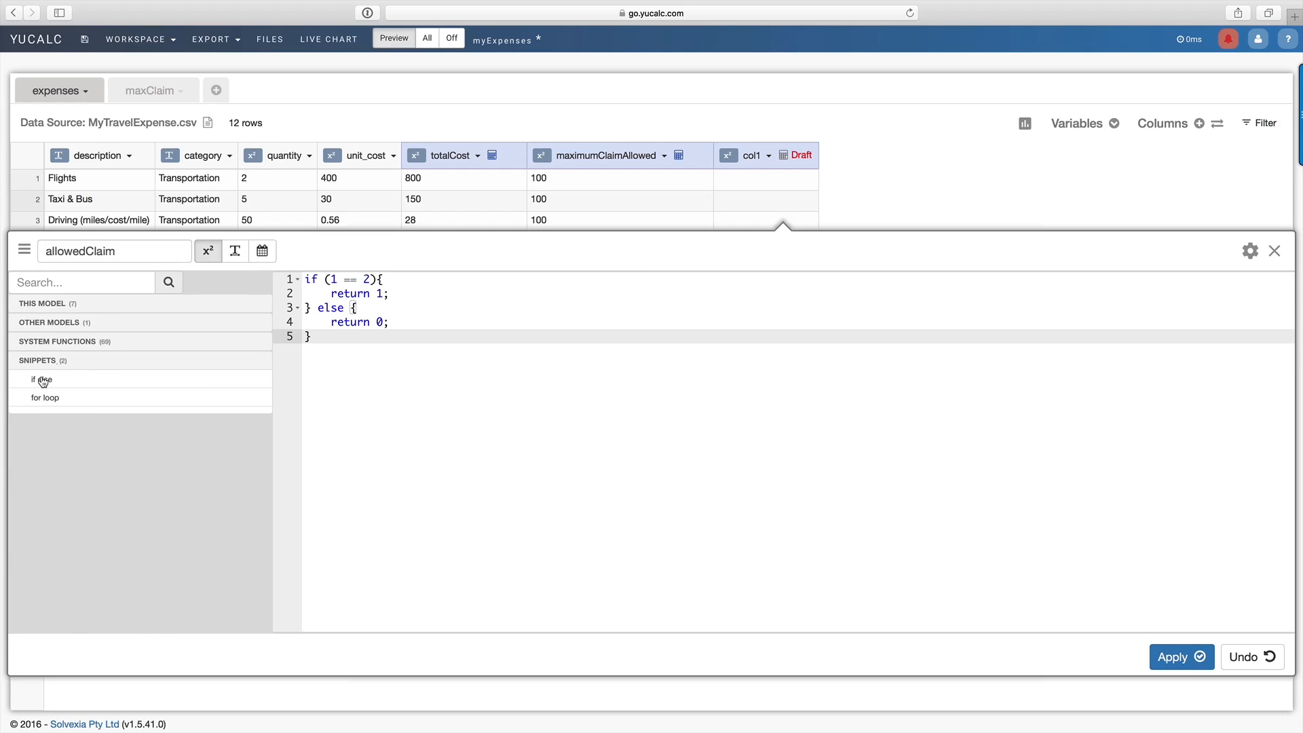
left_click(24, 250)
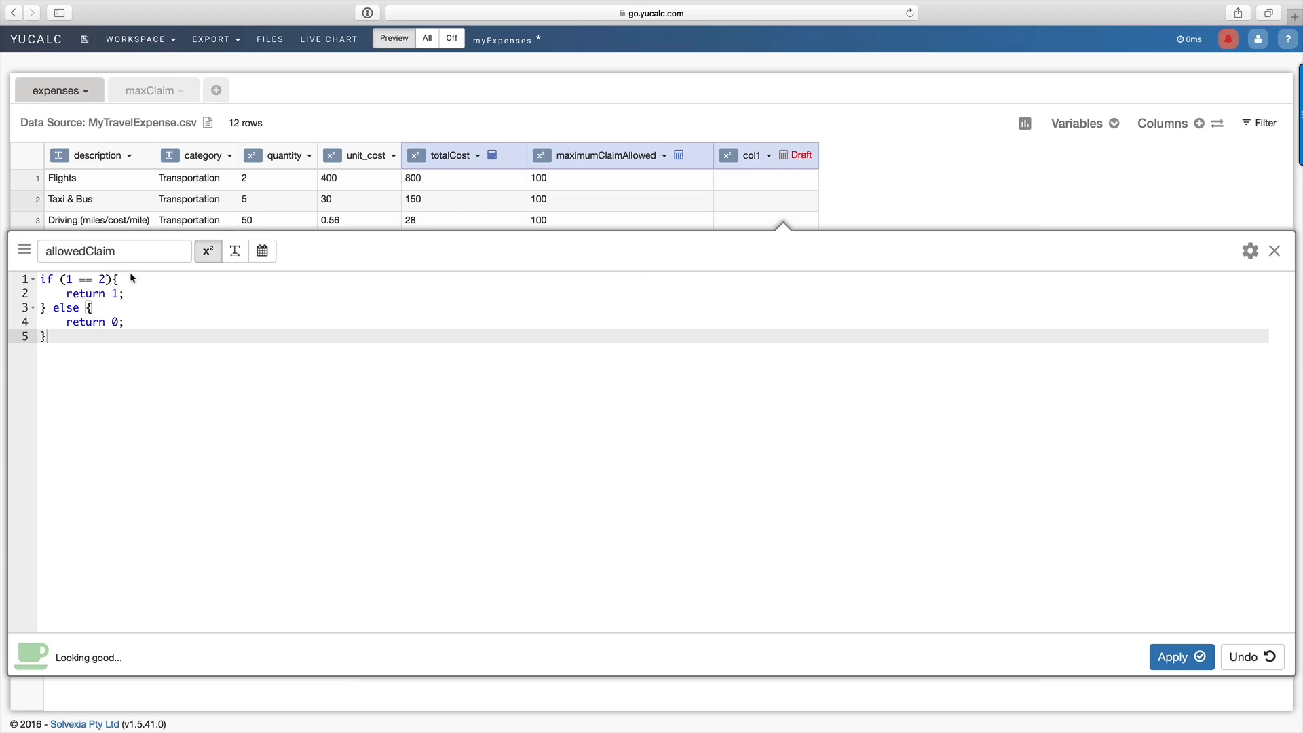
Change the if condition in the allowedClaim formula to totalCost >= maximumClaimAllowed
left_click(72, 279)
key("BackSpace")
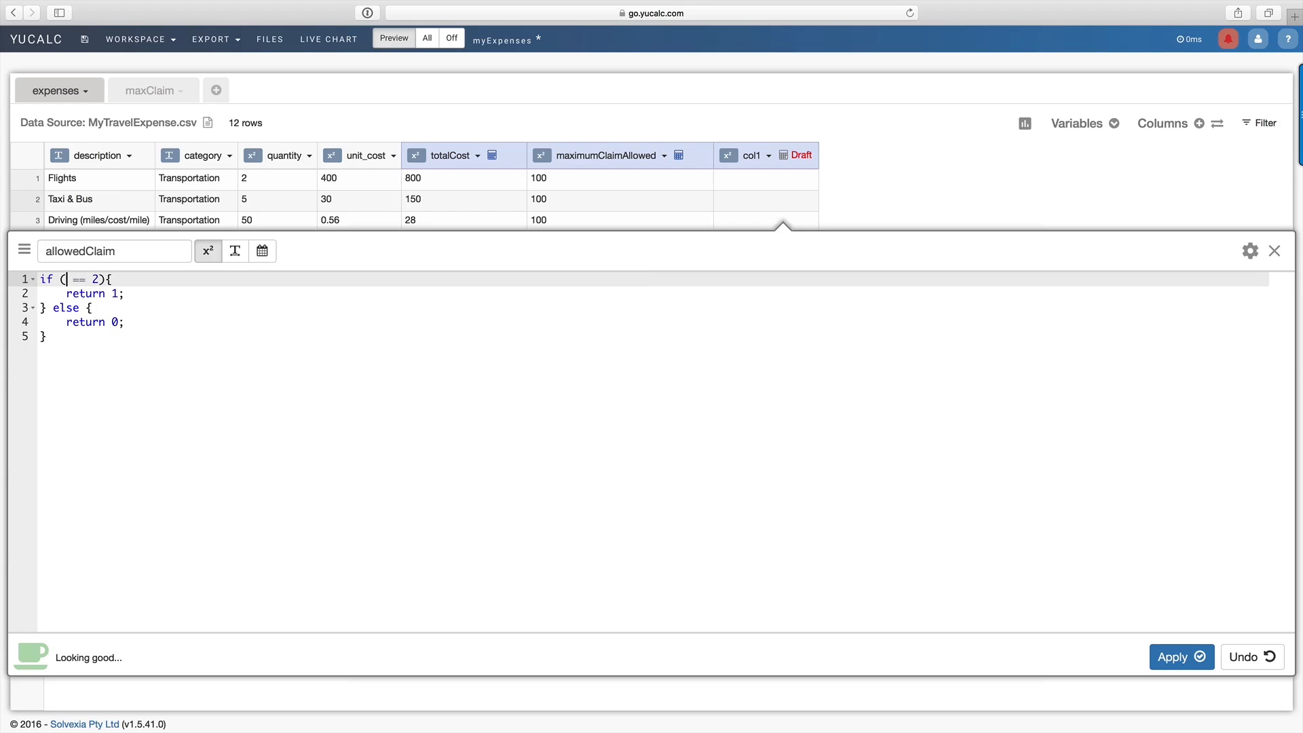
type("total")
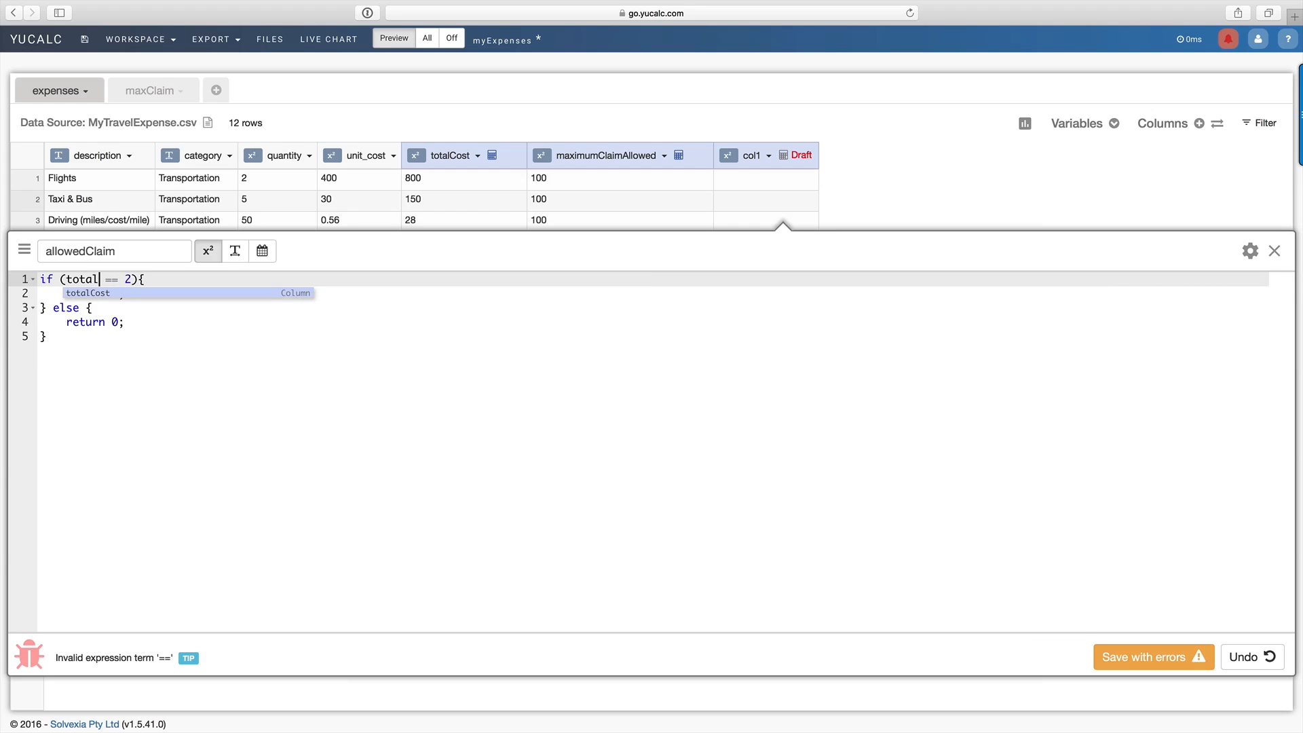
type("Cost")
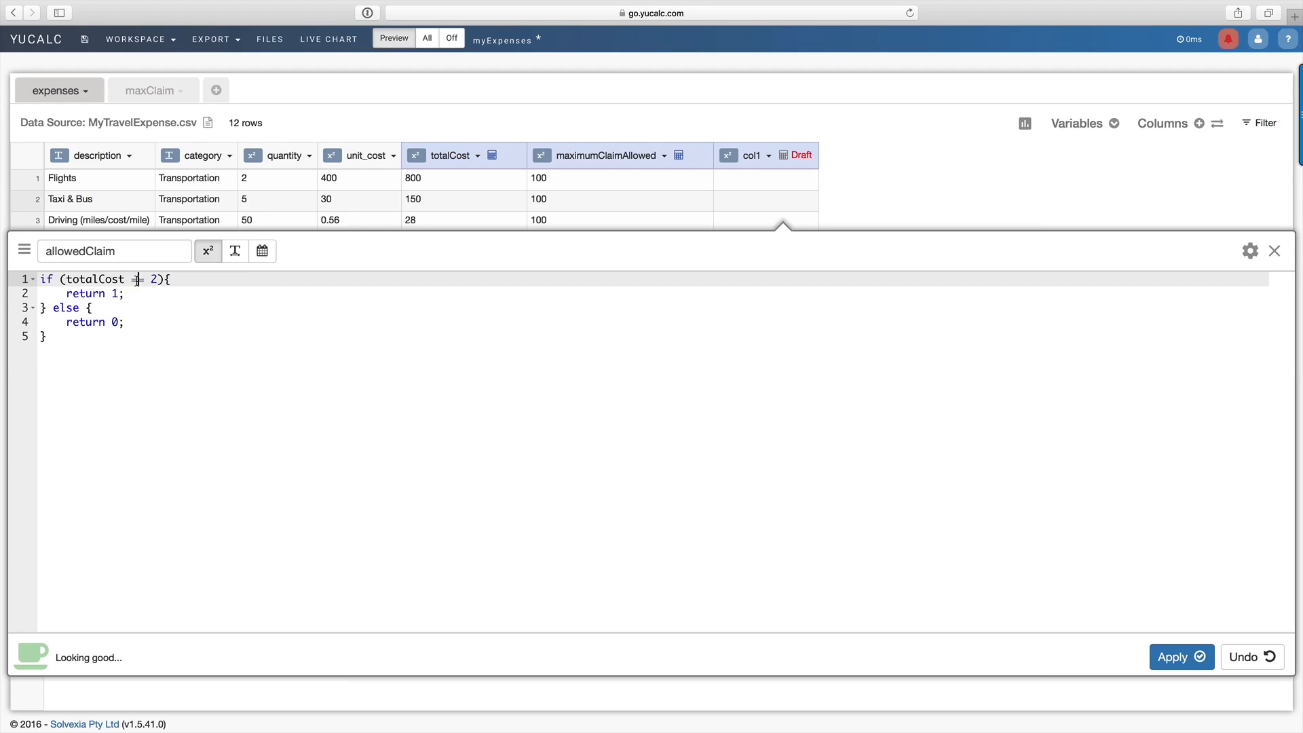
left_click(137, 279)
key("BackSpace")
type(">")
left_click_drag(150, 279, 158, 279)
type("max")
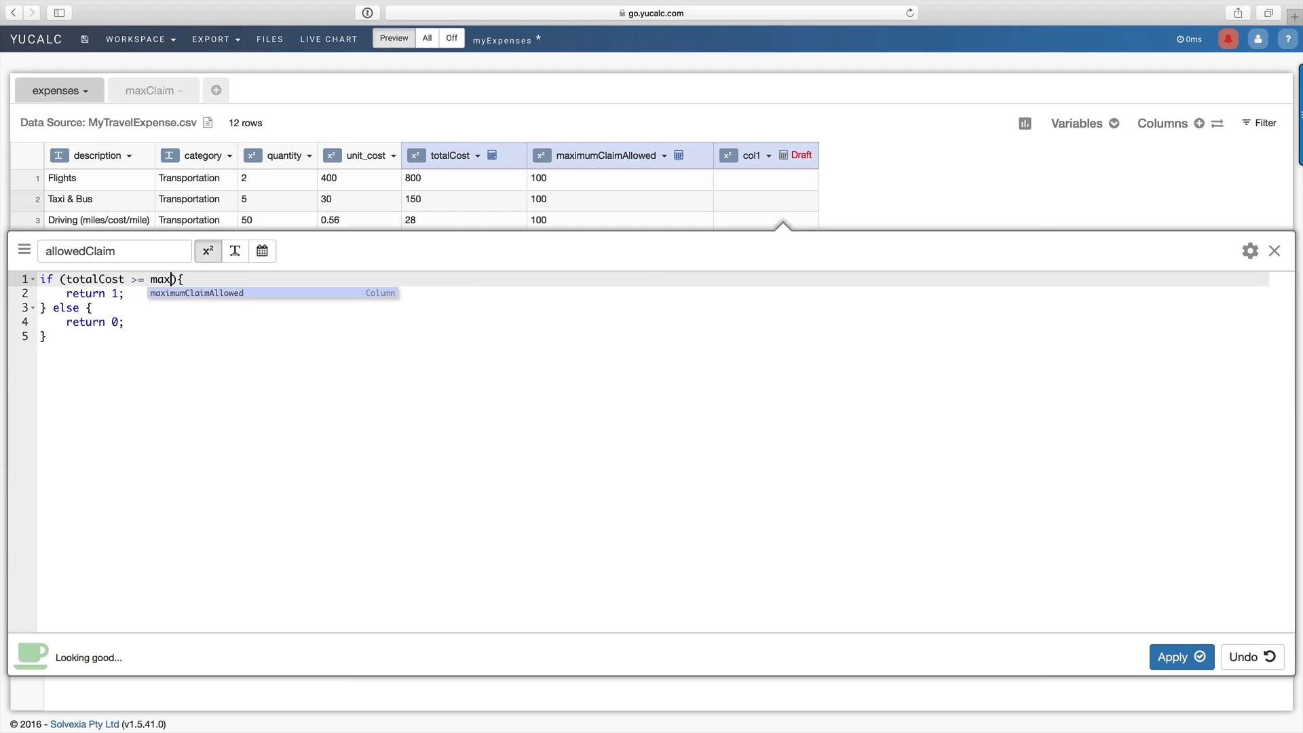
key("Return")
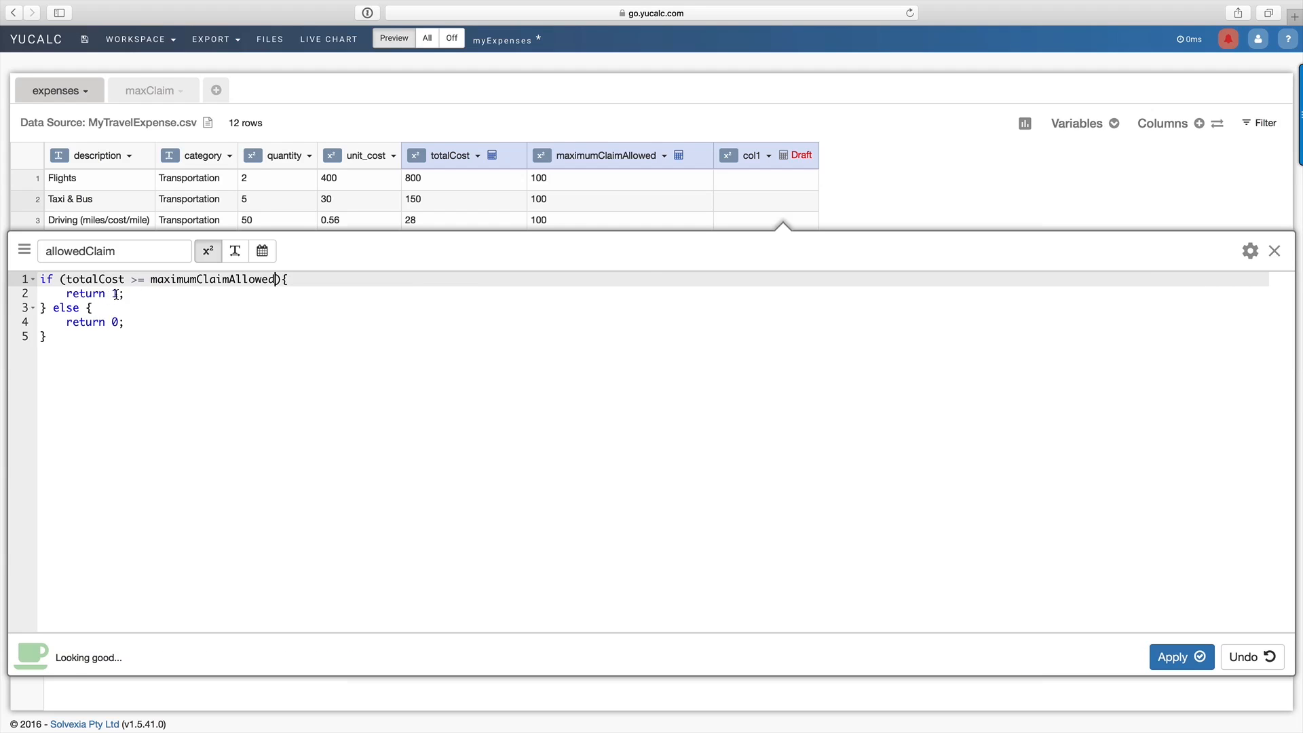
Make the if branch of the allowedClaim formula return maximumClaimAllowed
double_click(115, 293)
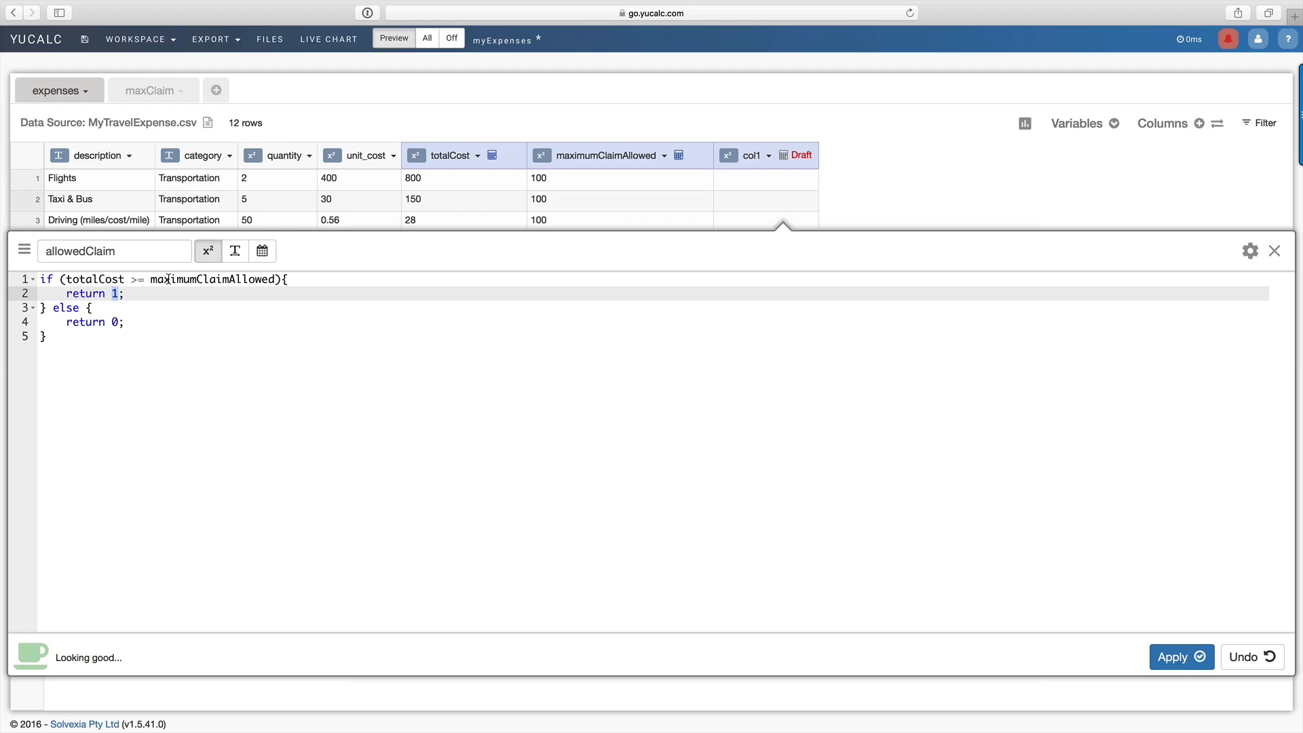
type("ma")
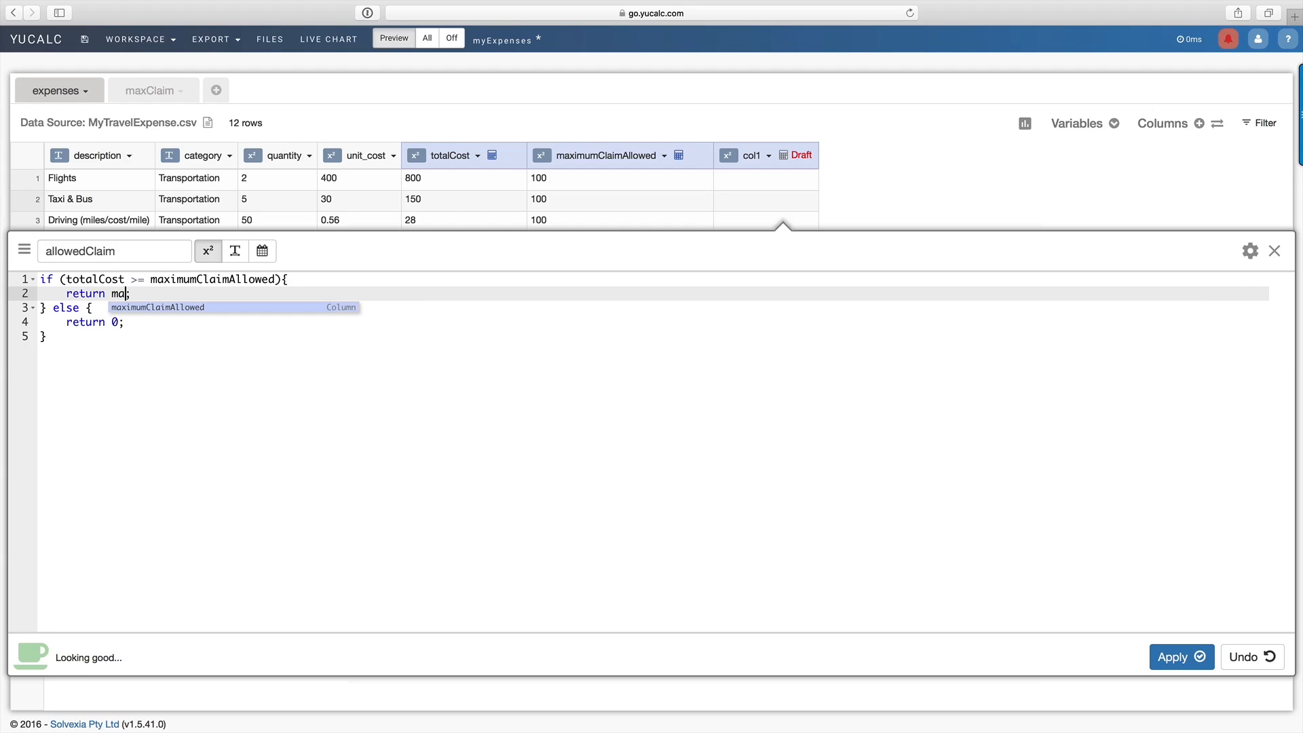
left_click(157, 308)
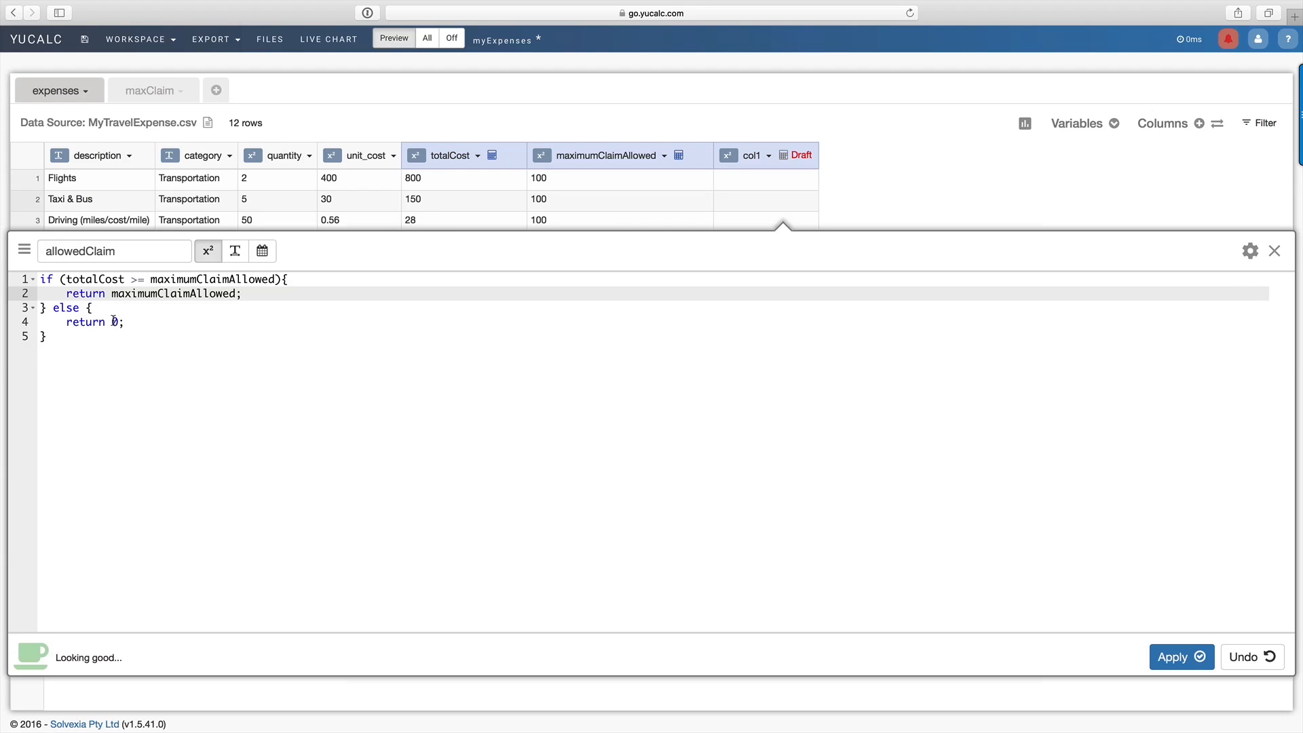
Make the else branch of the allowedClaim formula return totalCost and apply the formula
left_click(117, 323)
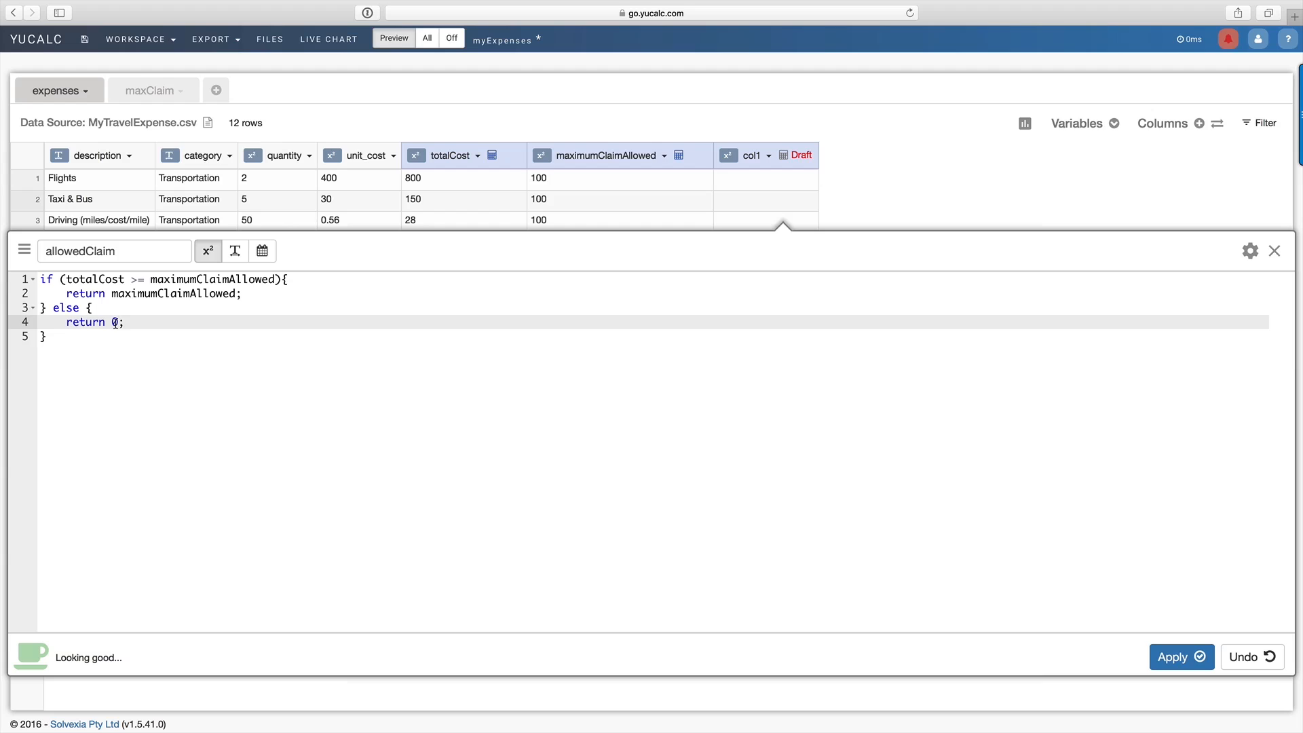
key("BackSpace")
type("t")
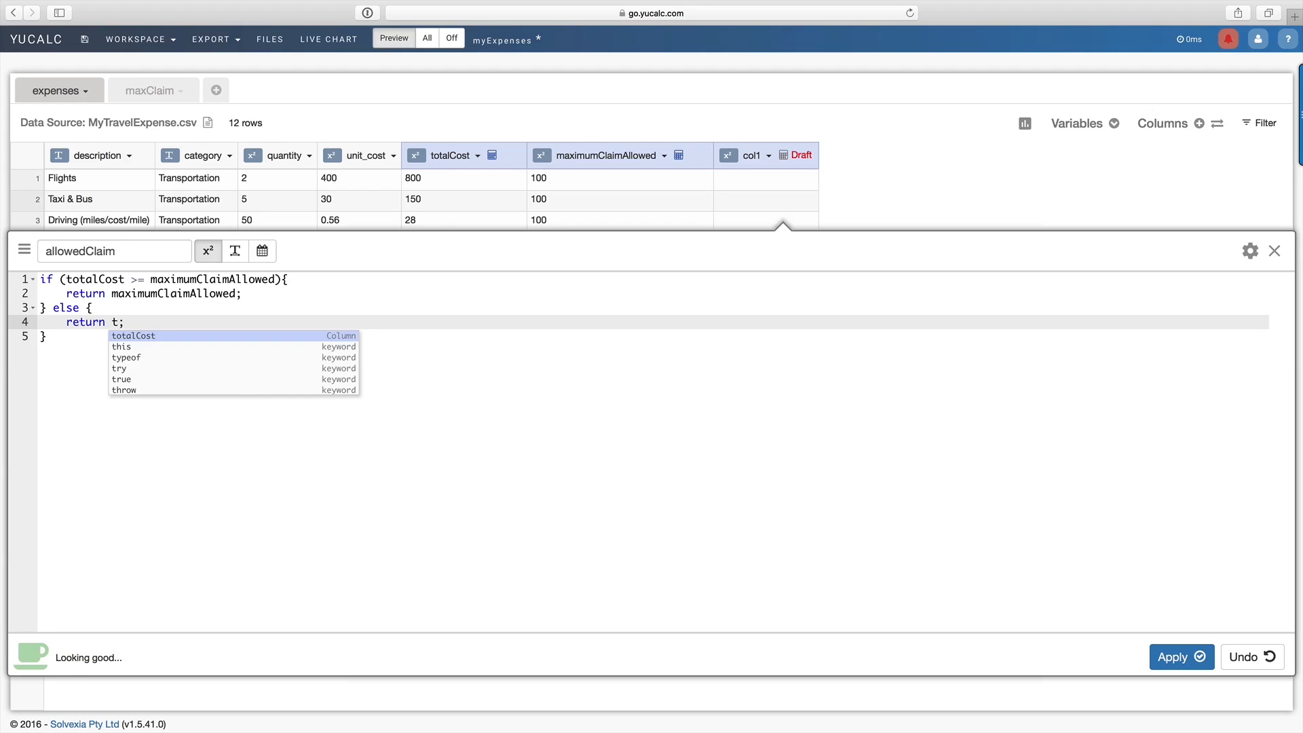
key("Return")
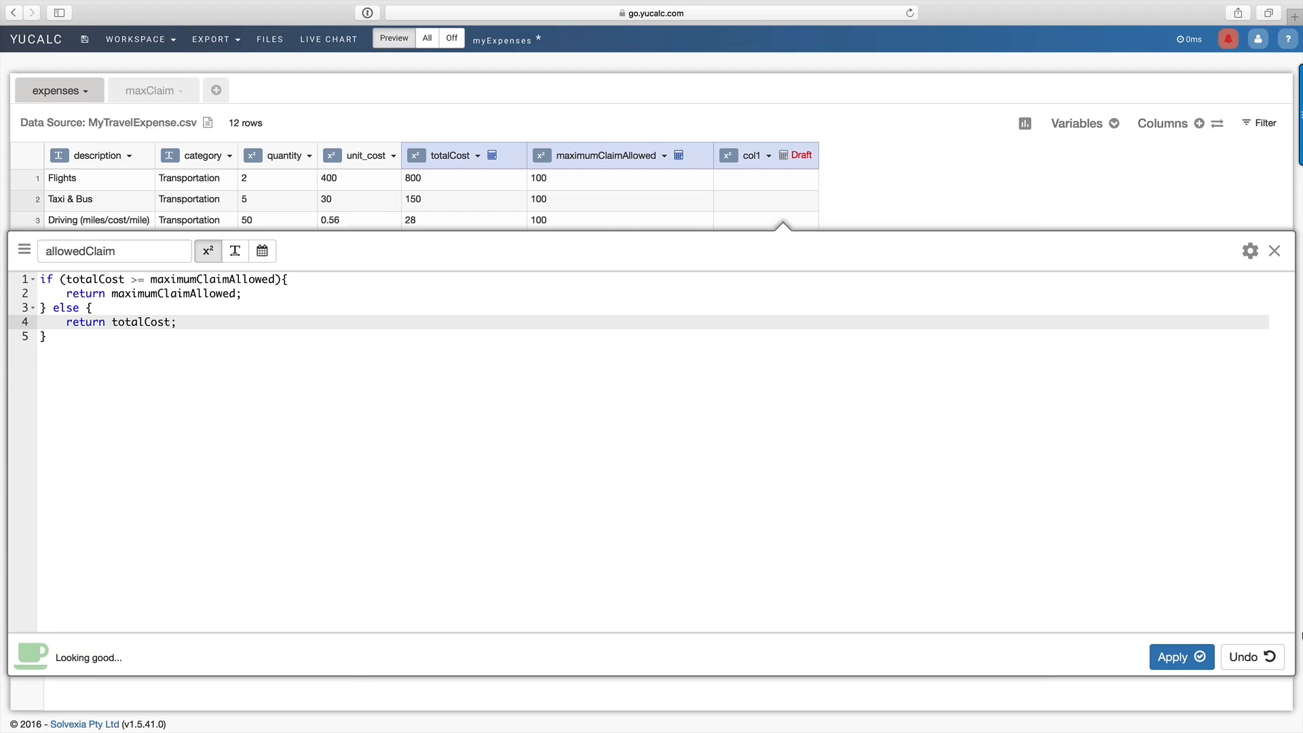
left_click(1183, 656)
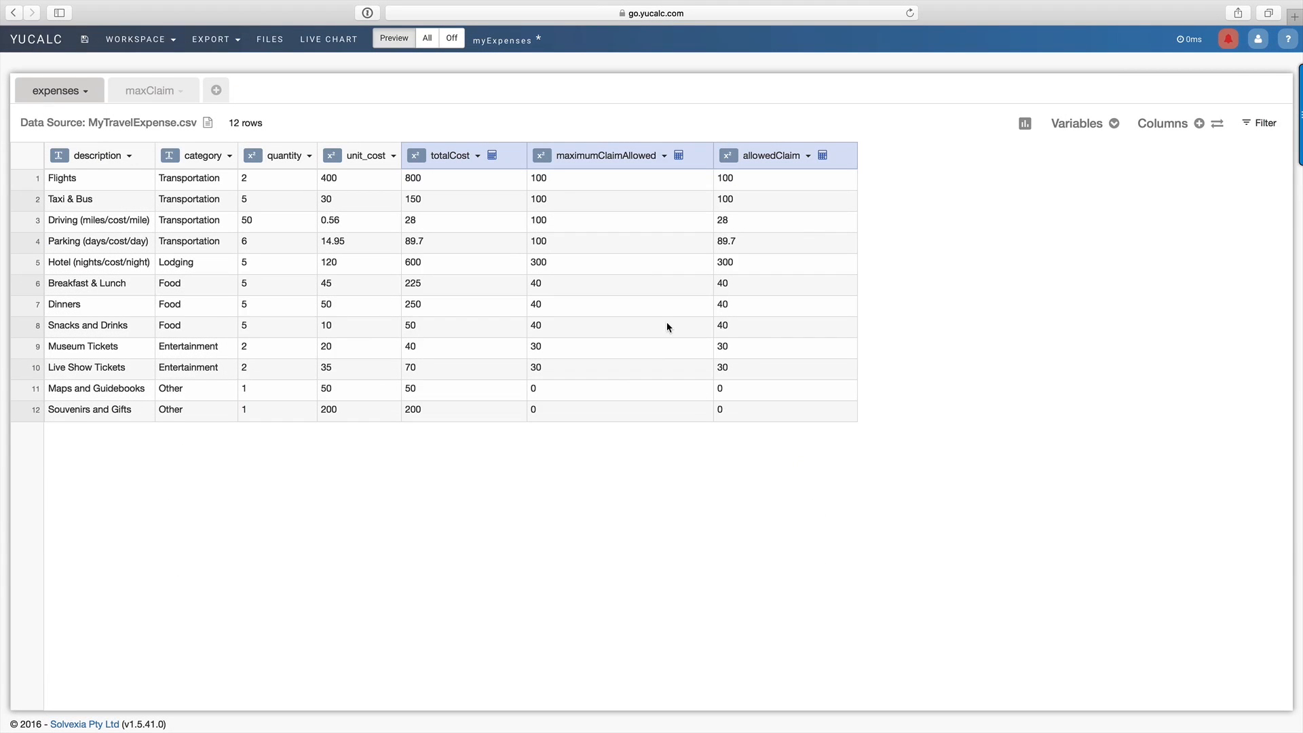
Add a new model to the workspace and rename it summary
left_click(221, 86)
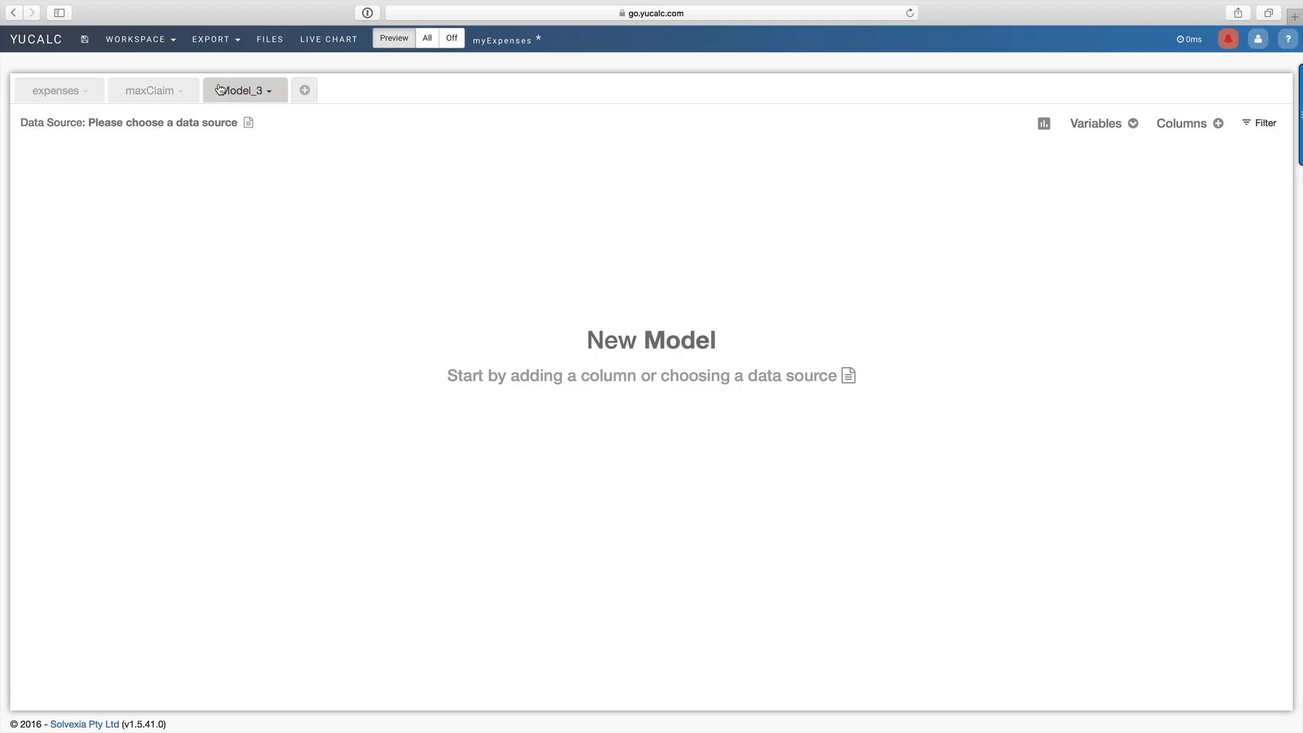
left_click(269, 91)
left_click(296, 109)
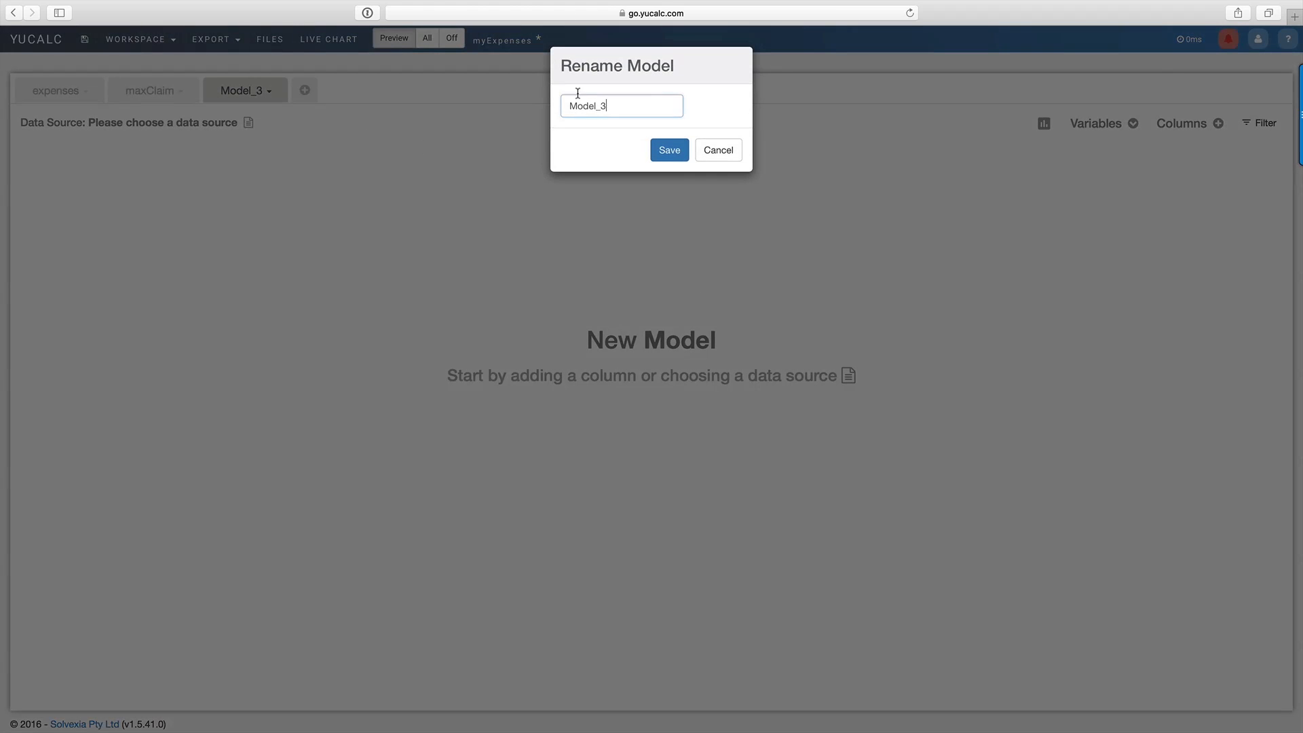
double_click(584, 103)
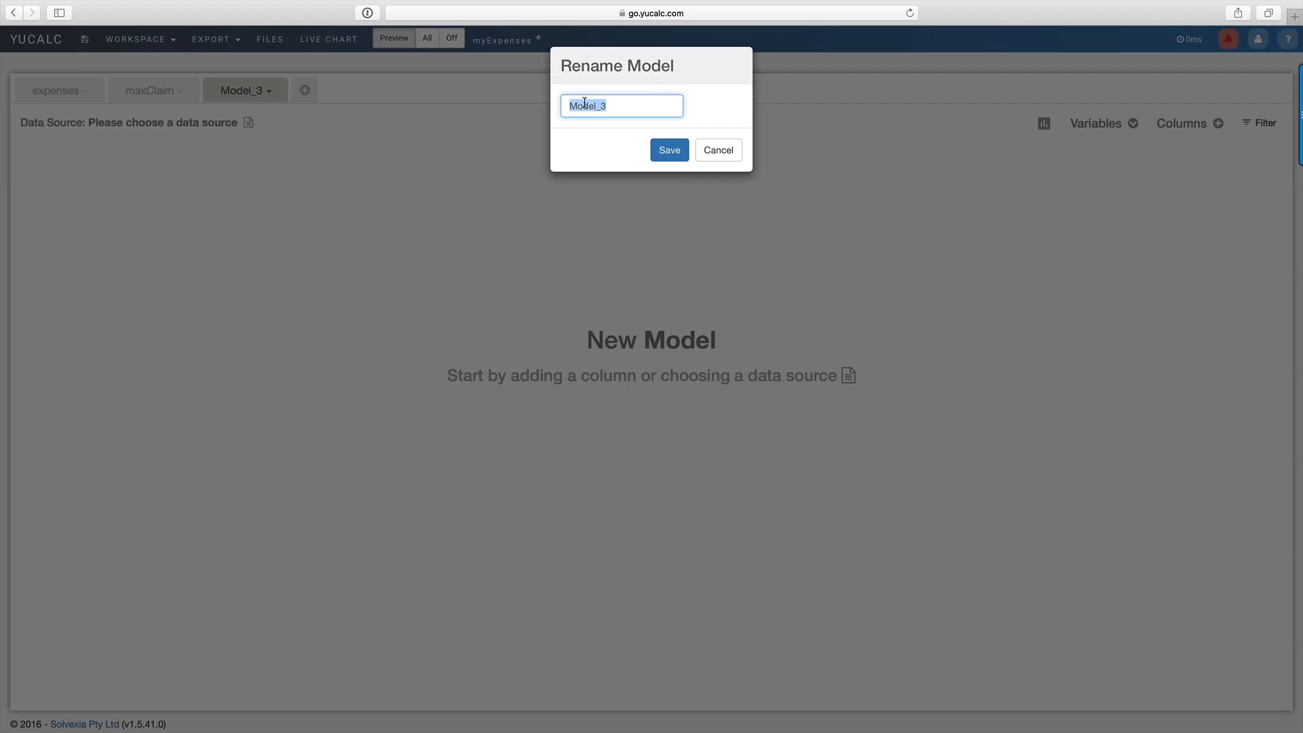
type("summary")
key("Return")
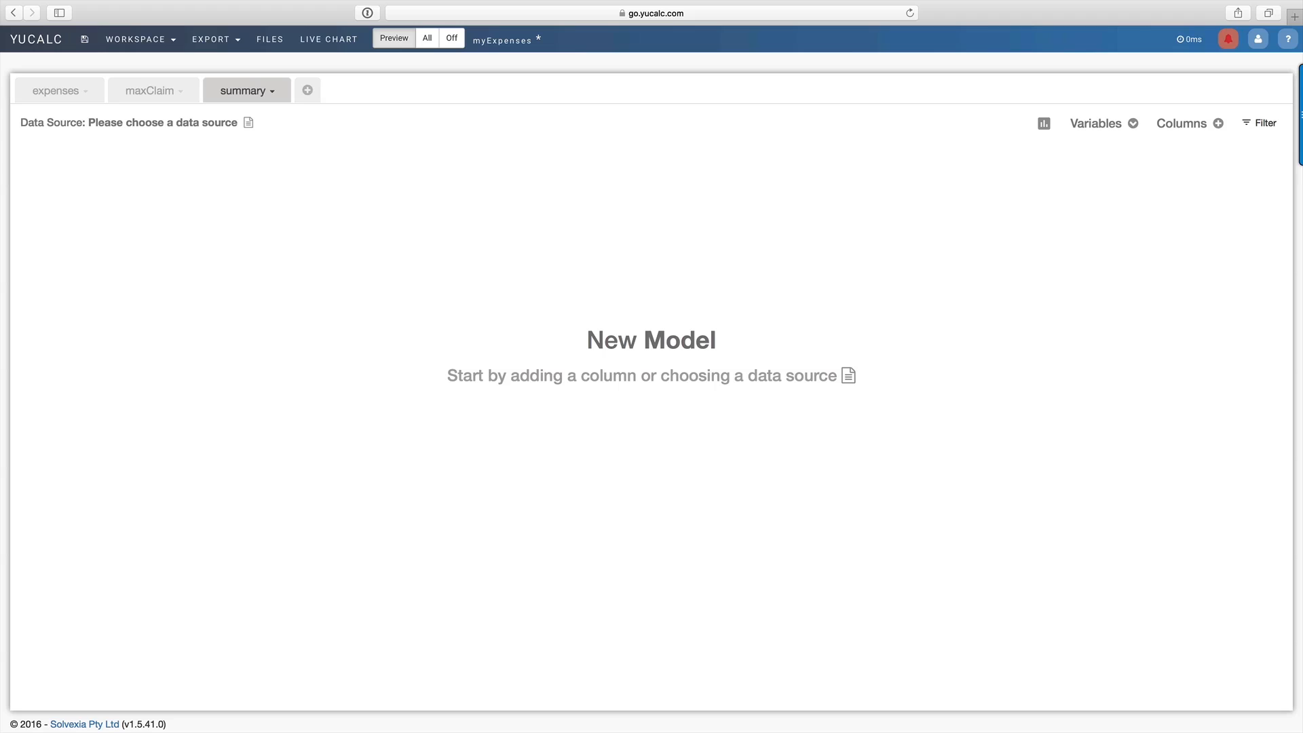
Move the summary model ahead of the expenses model and save the workspace
left_click_drag(248, 90, 47, 93)
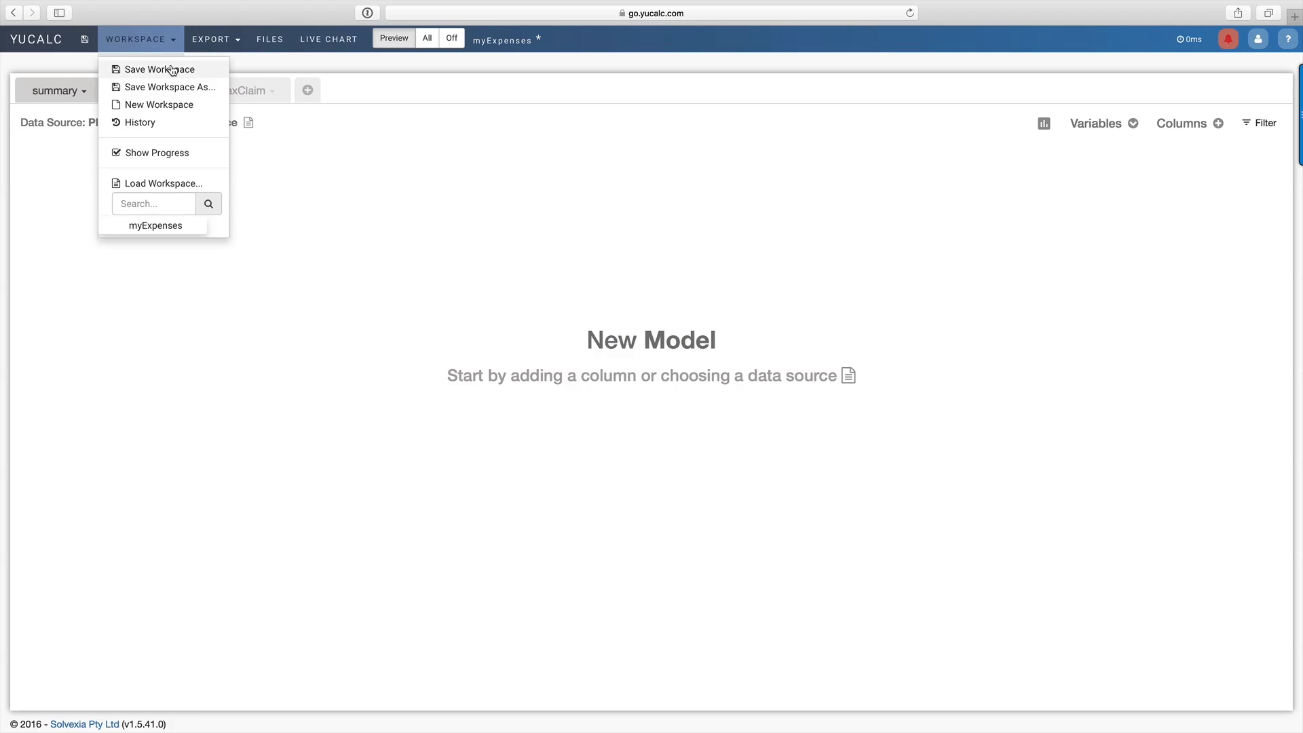
key("super+s")
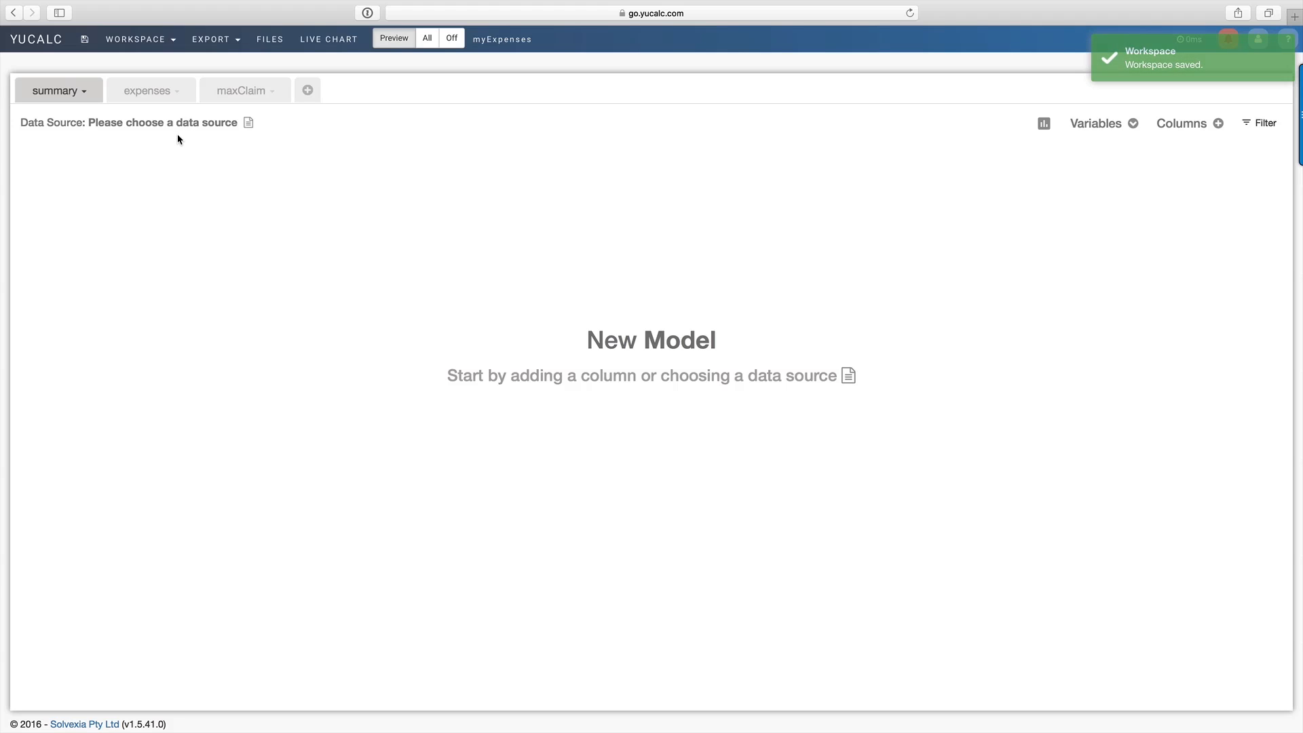
Check the expenses model, then add a column to the summary model and name it Category
left_click(148, 94)
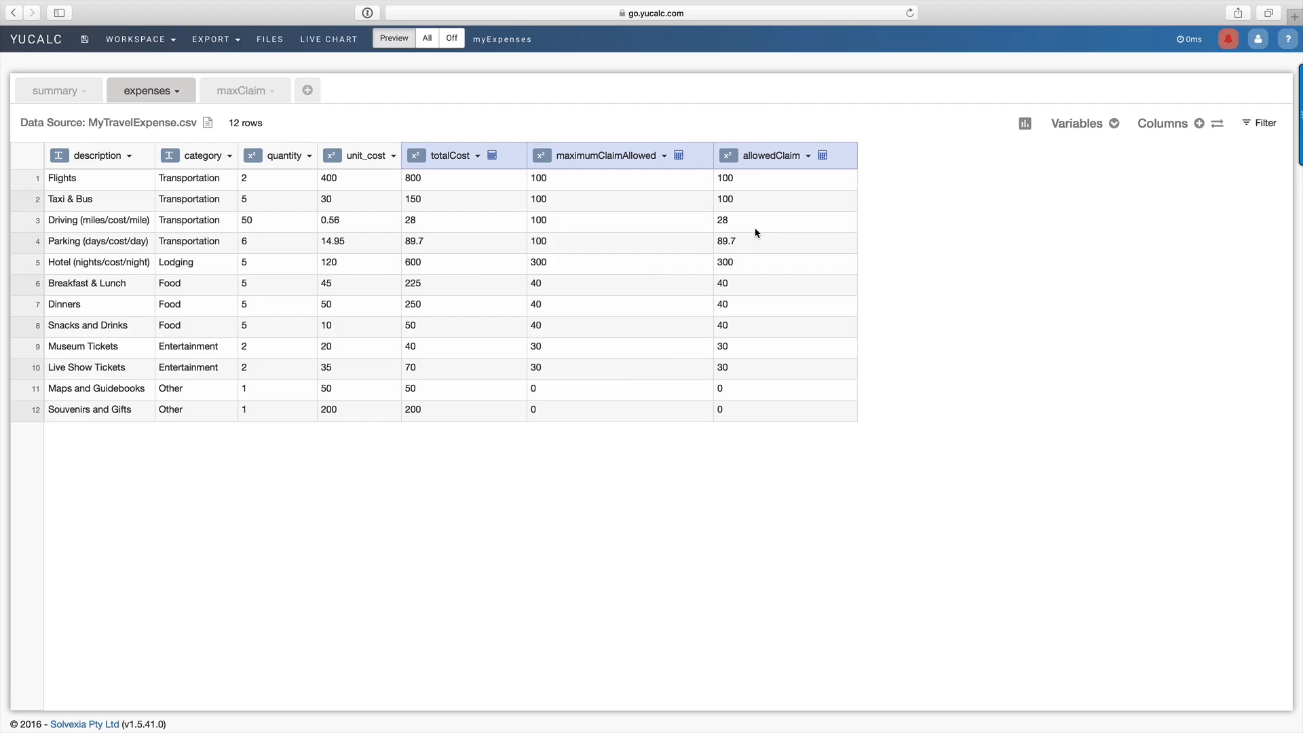
left_click(55, 93)
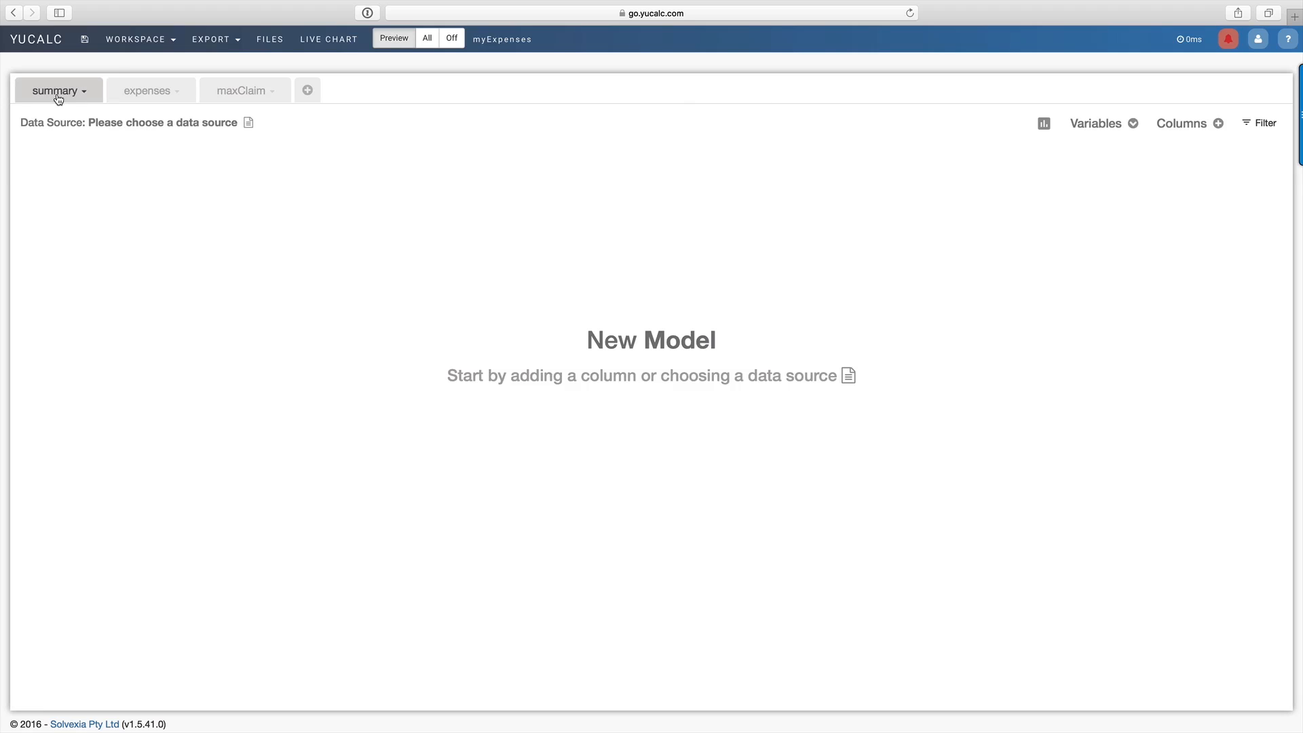
left_click(1218, 124)
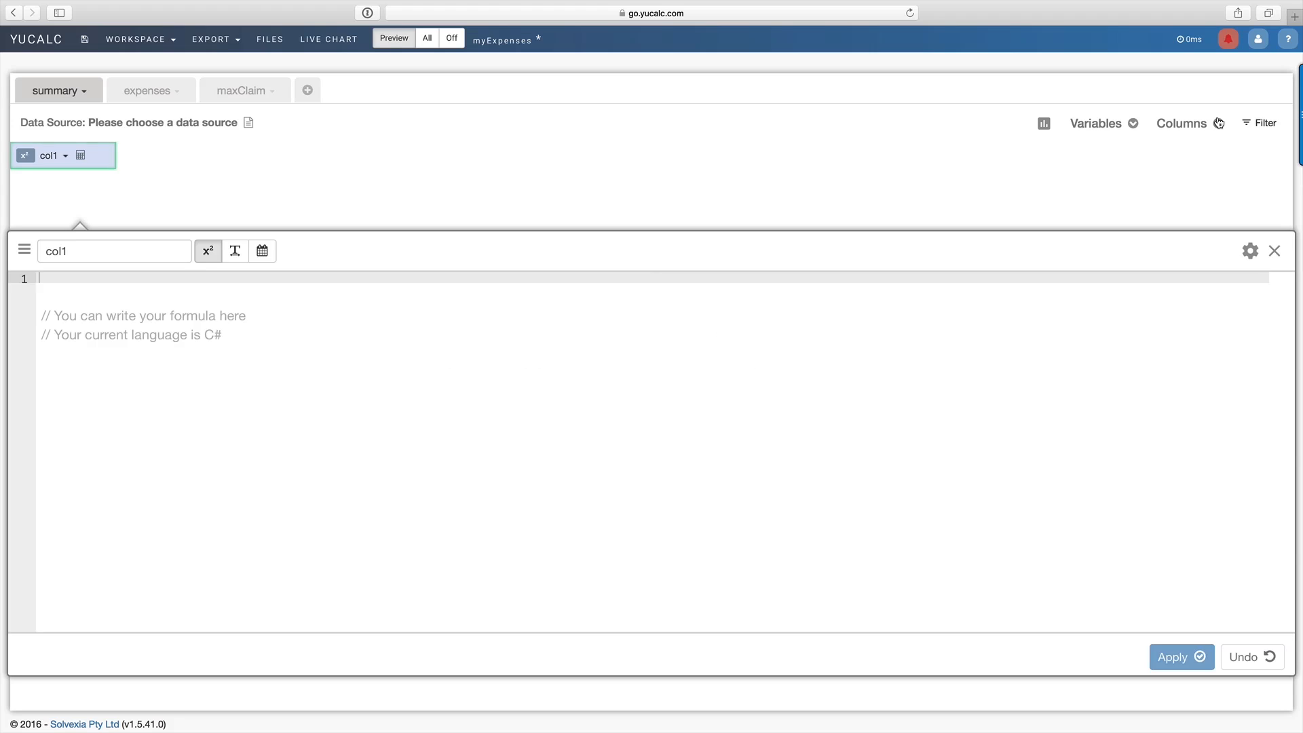
left_click(136, 251)
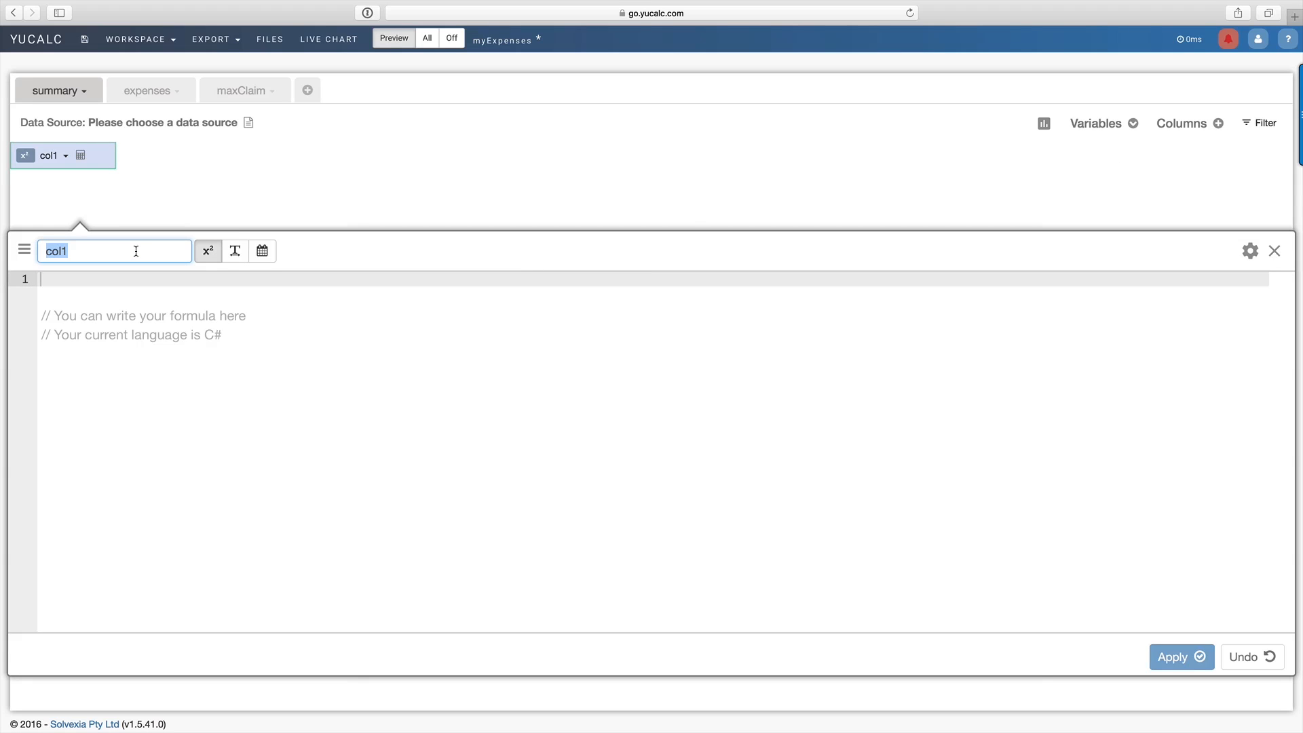
type("Category")
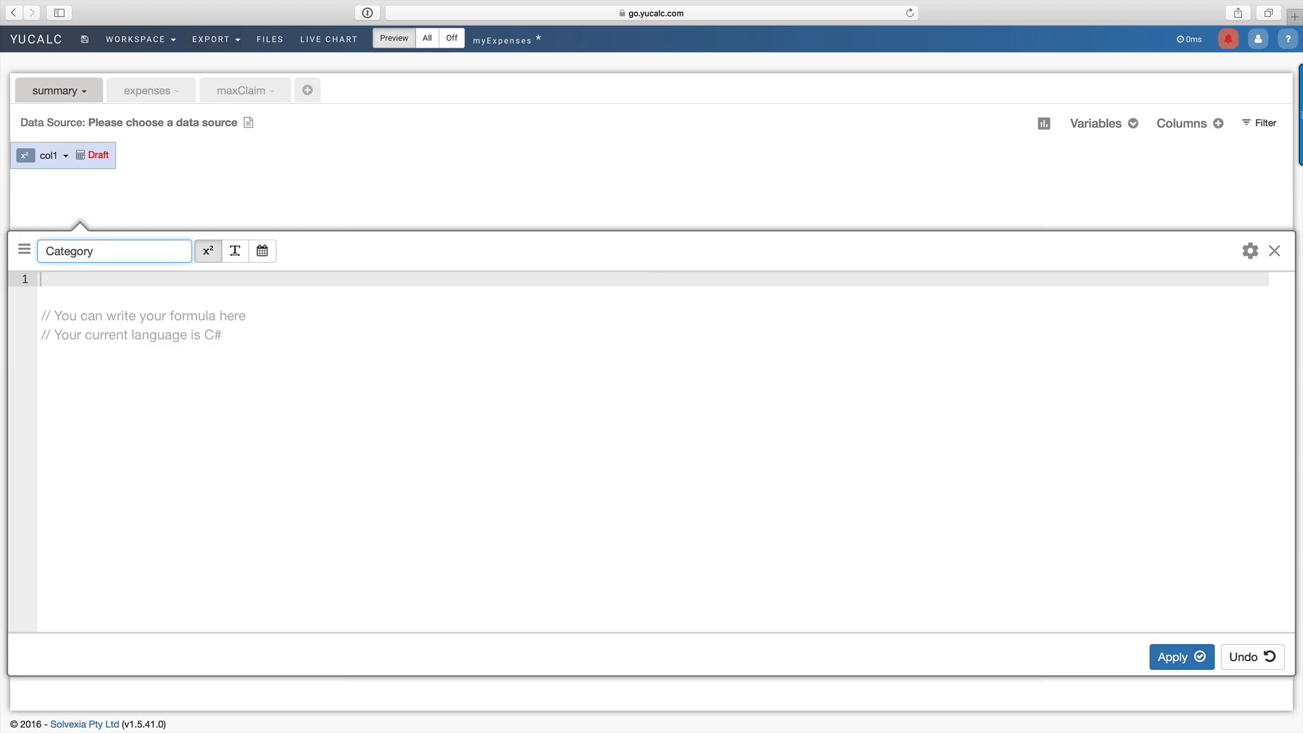
Enter return SetDataSource(cellRange) as the formula of the Category column
left_click(158, 303)
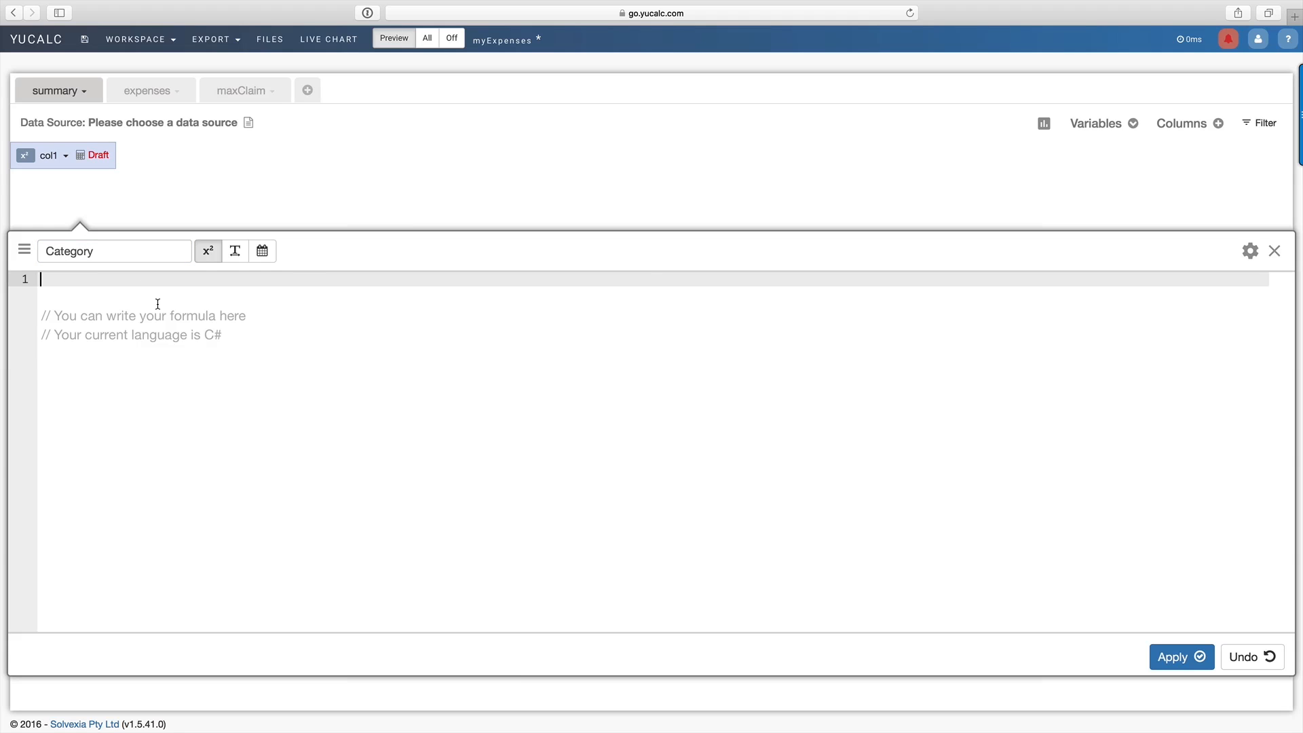
type("return ")
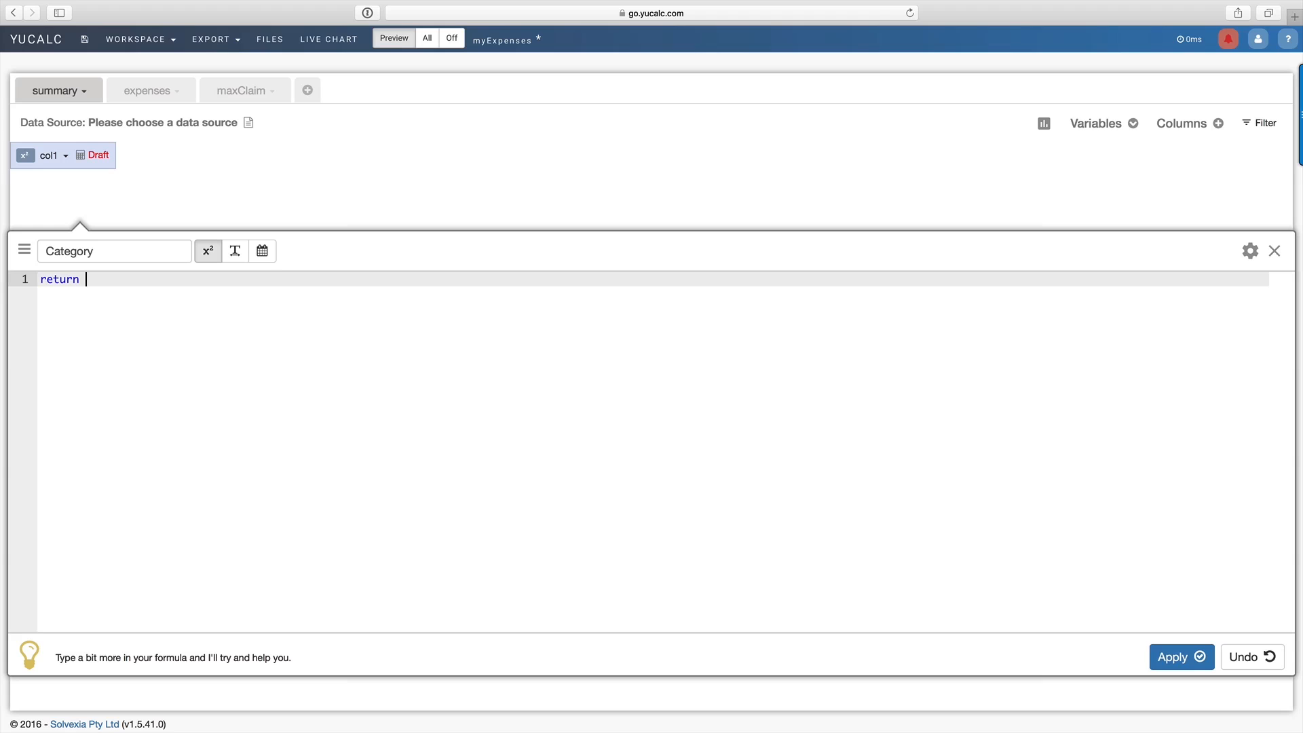
type("Set")
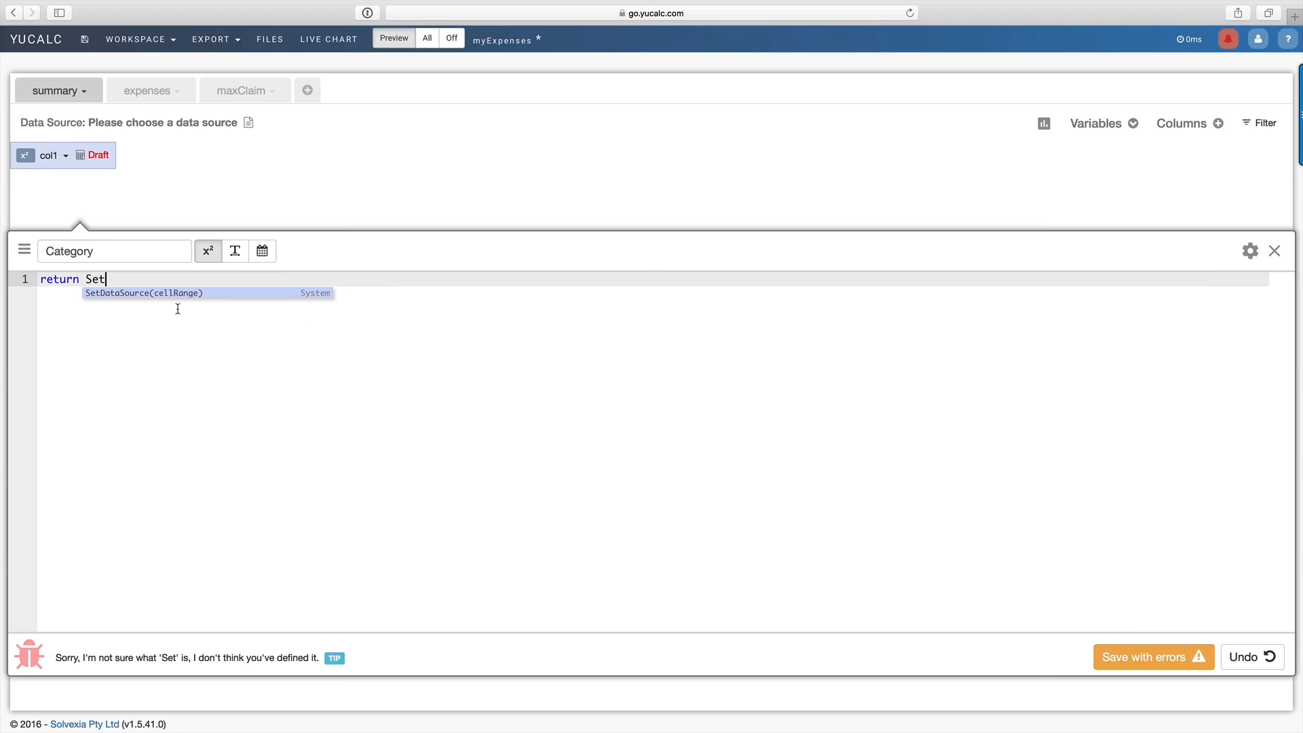
left_click(177, 292)
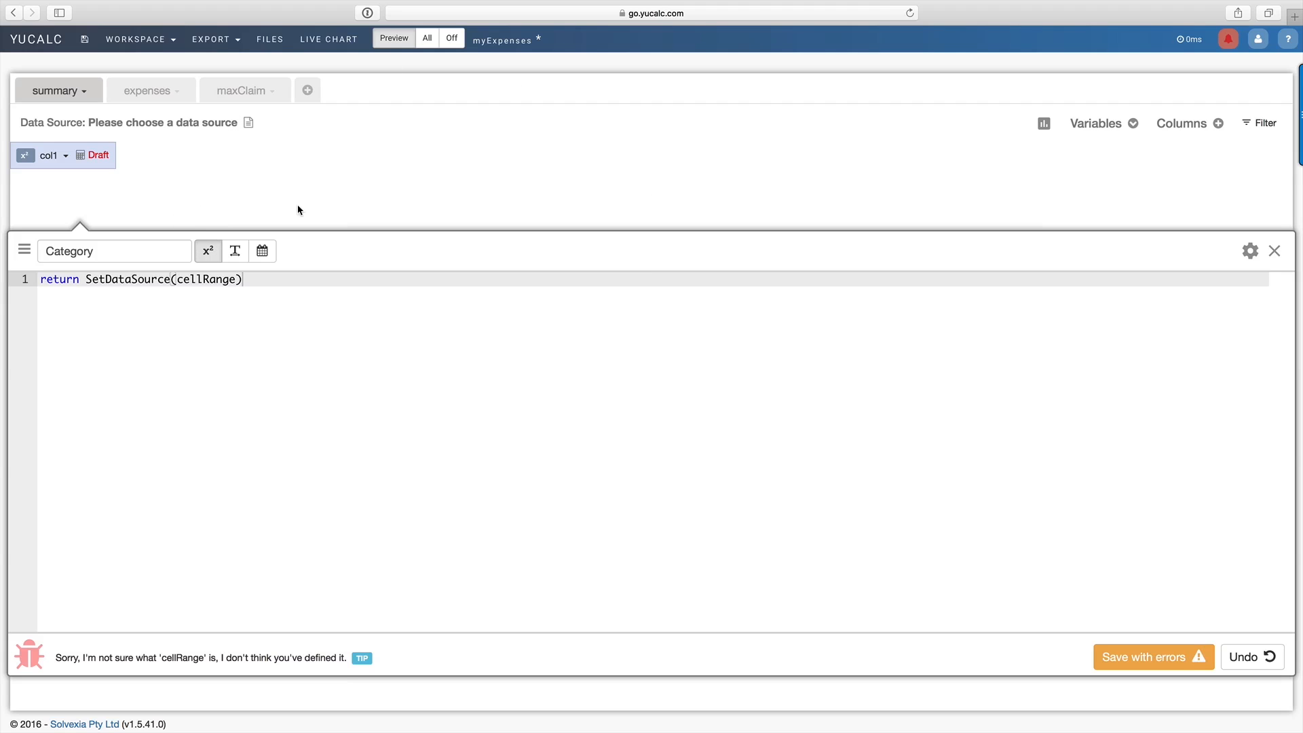
Search the help for SetDataSource and open the article on populating a model using a formula
left_click(1291, 41)
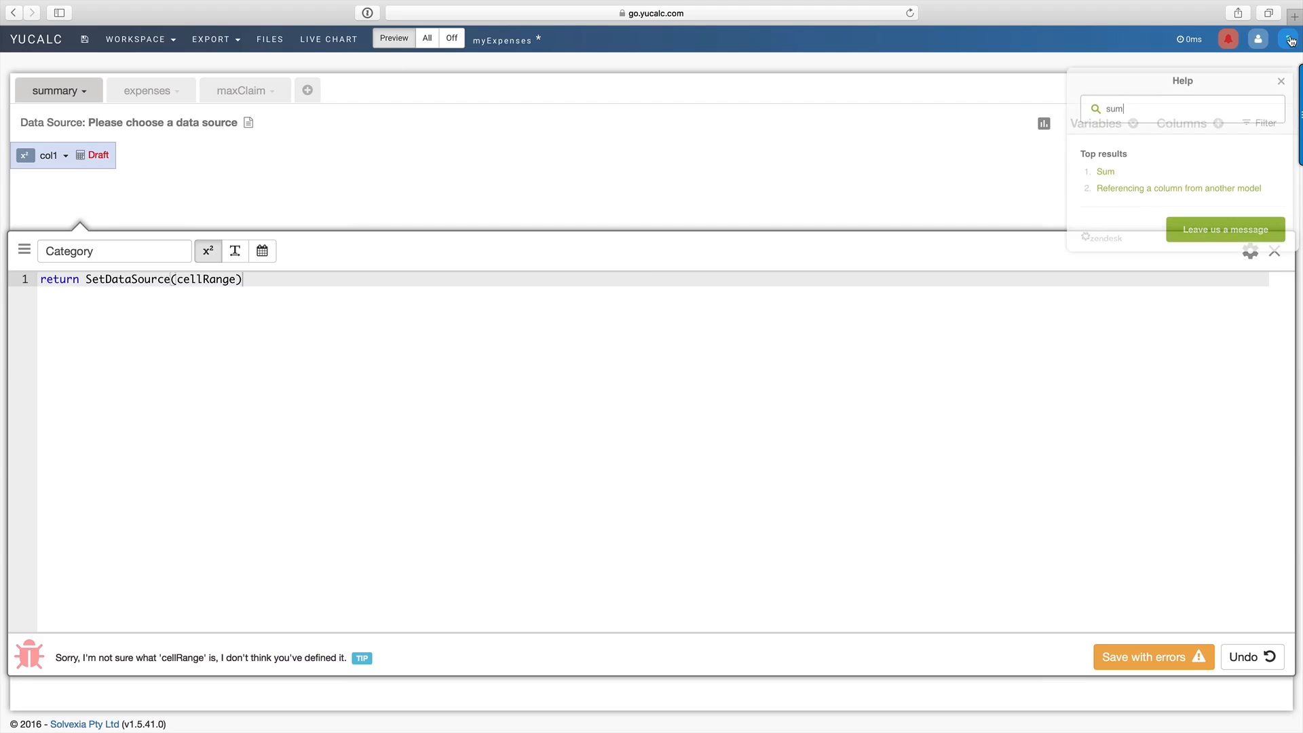
double_click(1167, 95)
type("S")
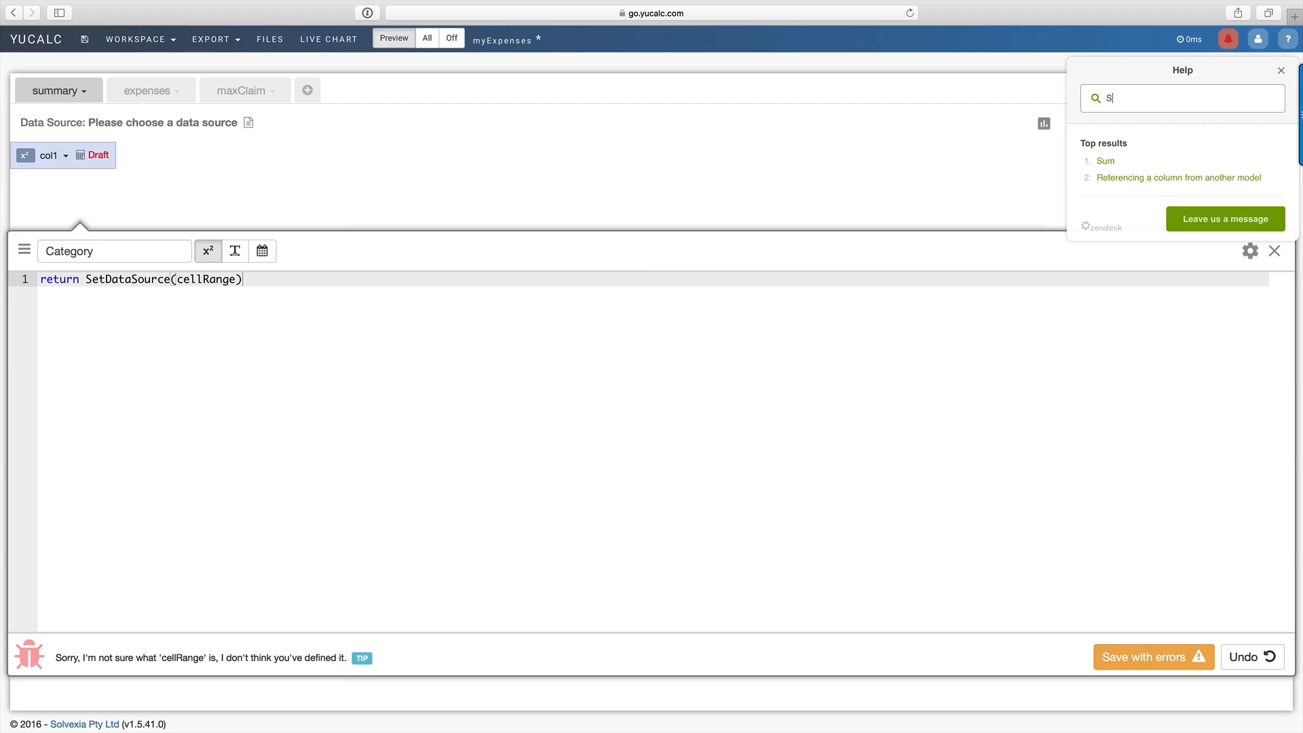
type("etDataSource")
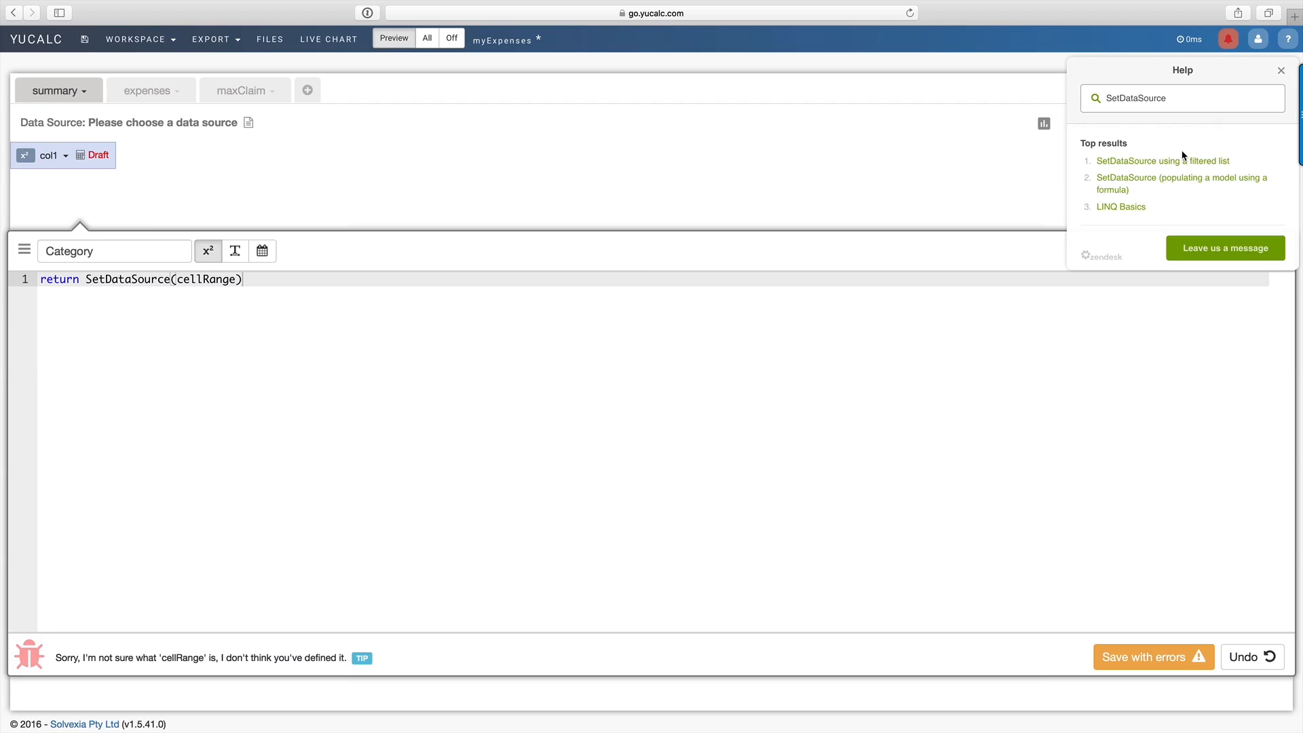
left_click(1132, 184)
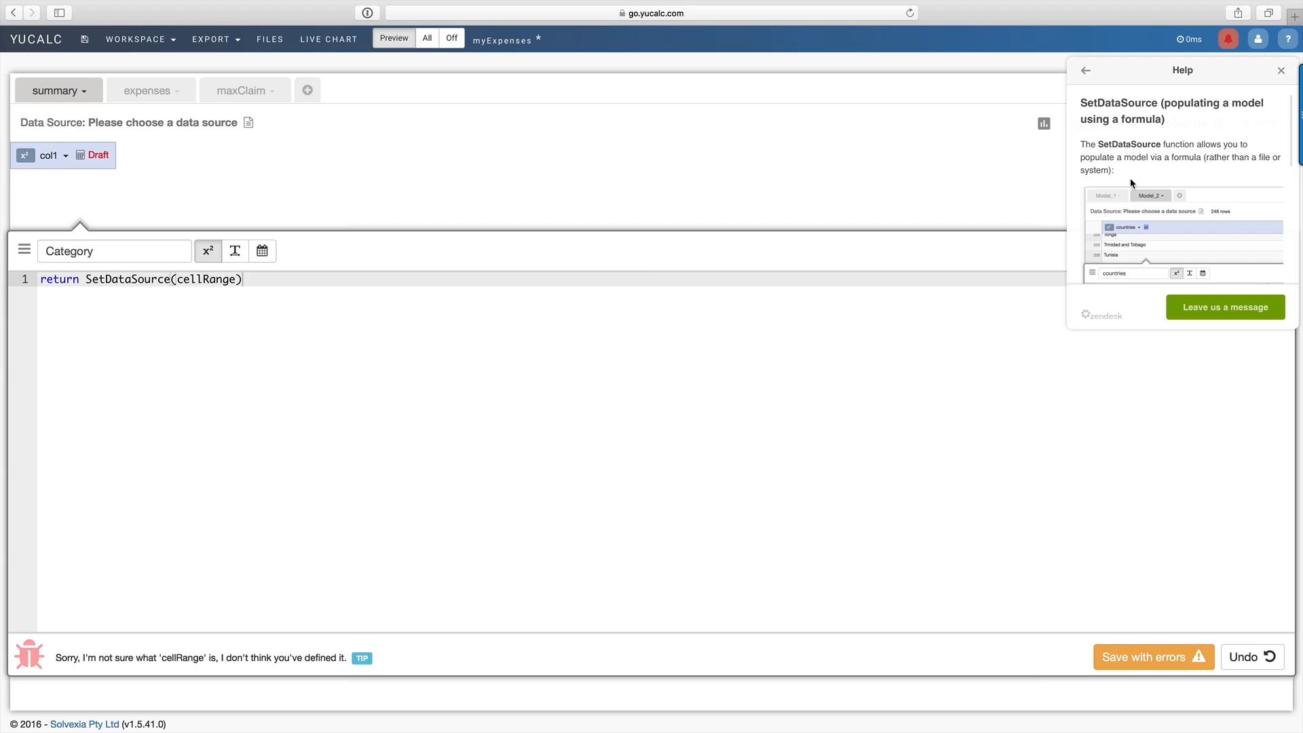
Replace the Category formula with the help article's example code, return SetDataSource(Distinct("Model_1", "Country"));, and close the help
scroll(1132, 184, "down", 5)
scroll(1133, 166, "up", 5)
scroll(1131, 197, "down", 3)
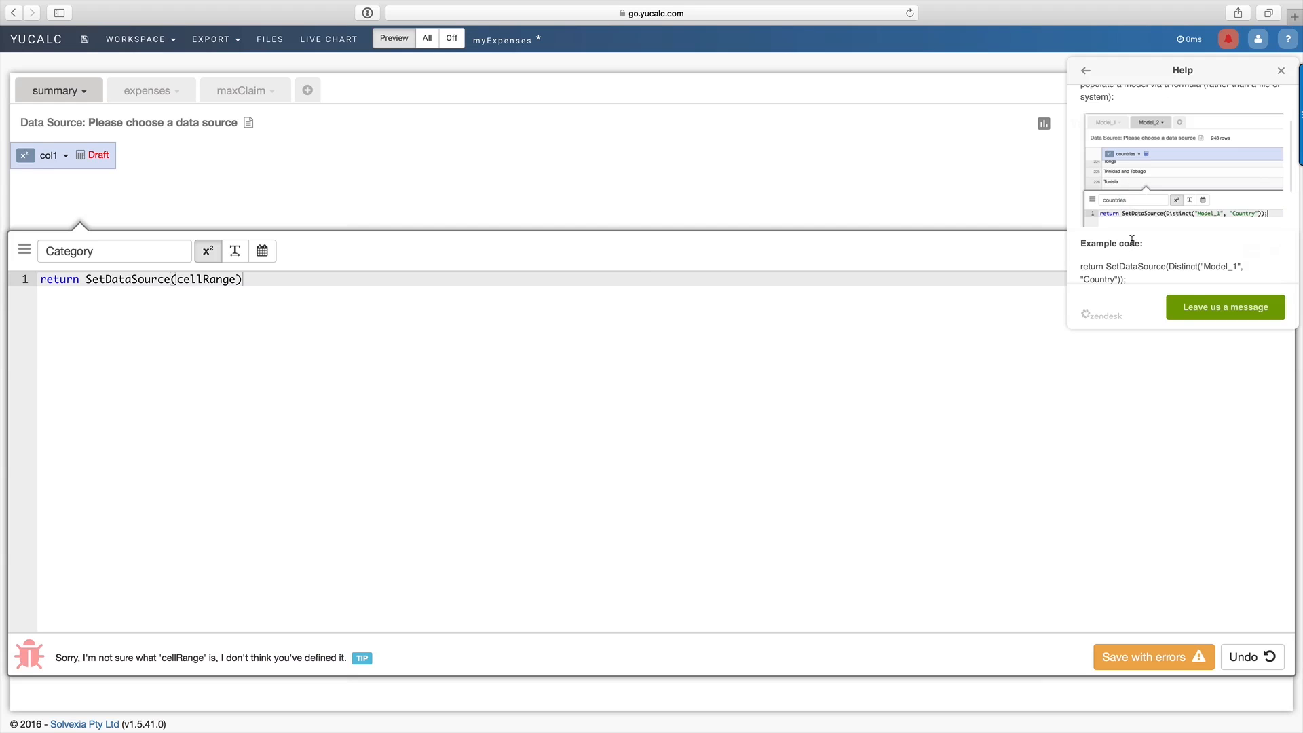
left_click_drag(1130, 262, 1080, 248)
key("ctrl+c")
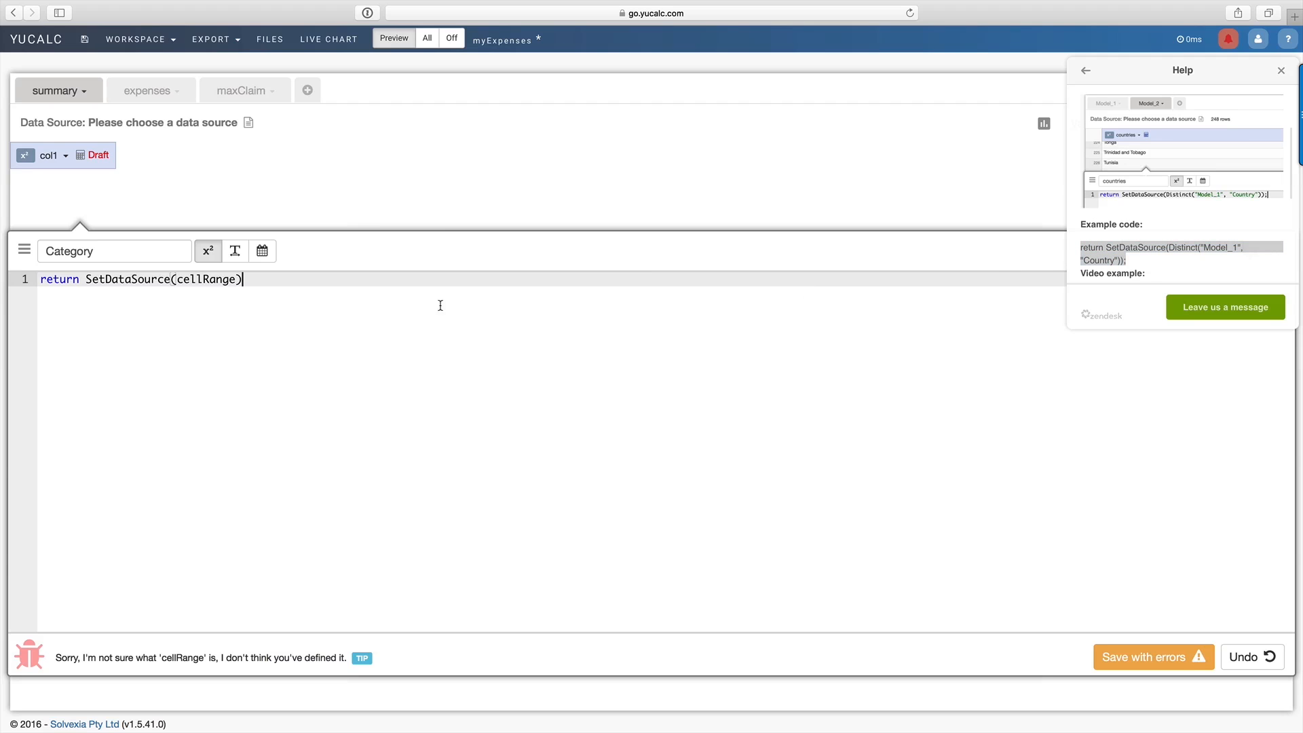
left_click_drag(256, 281, 37, 280)
key("ctrl+v")
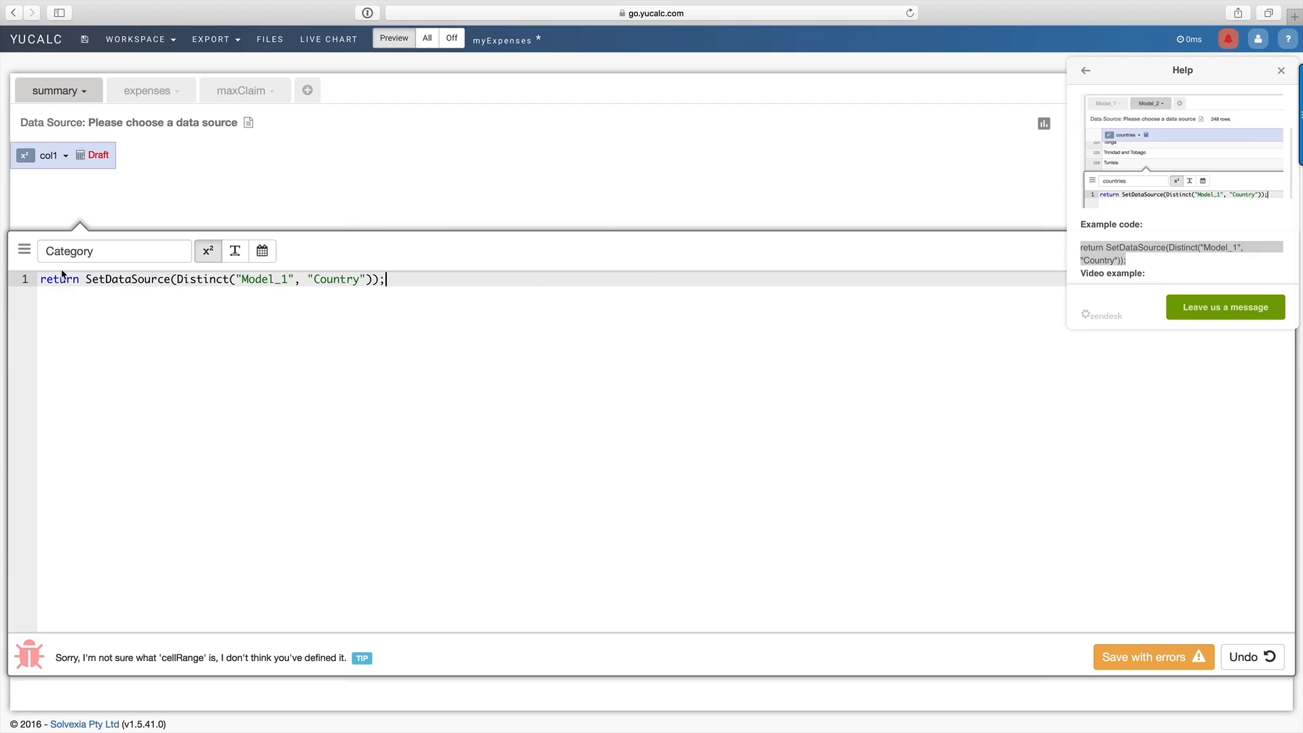
left_click(1281, 69)
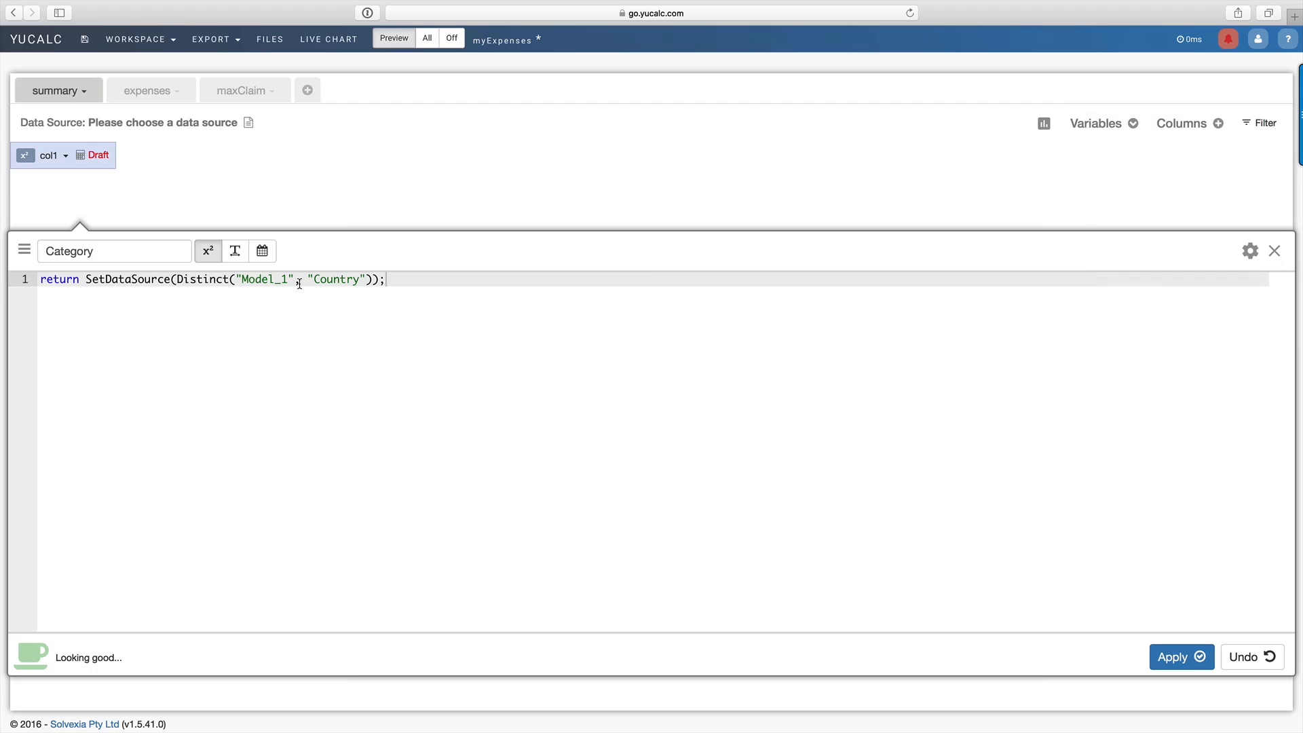
Change the Distinct arguments in the Category formula to "expenses" and "category"
double_click(269, 279)
key("BackSpace")
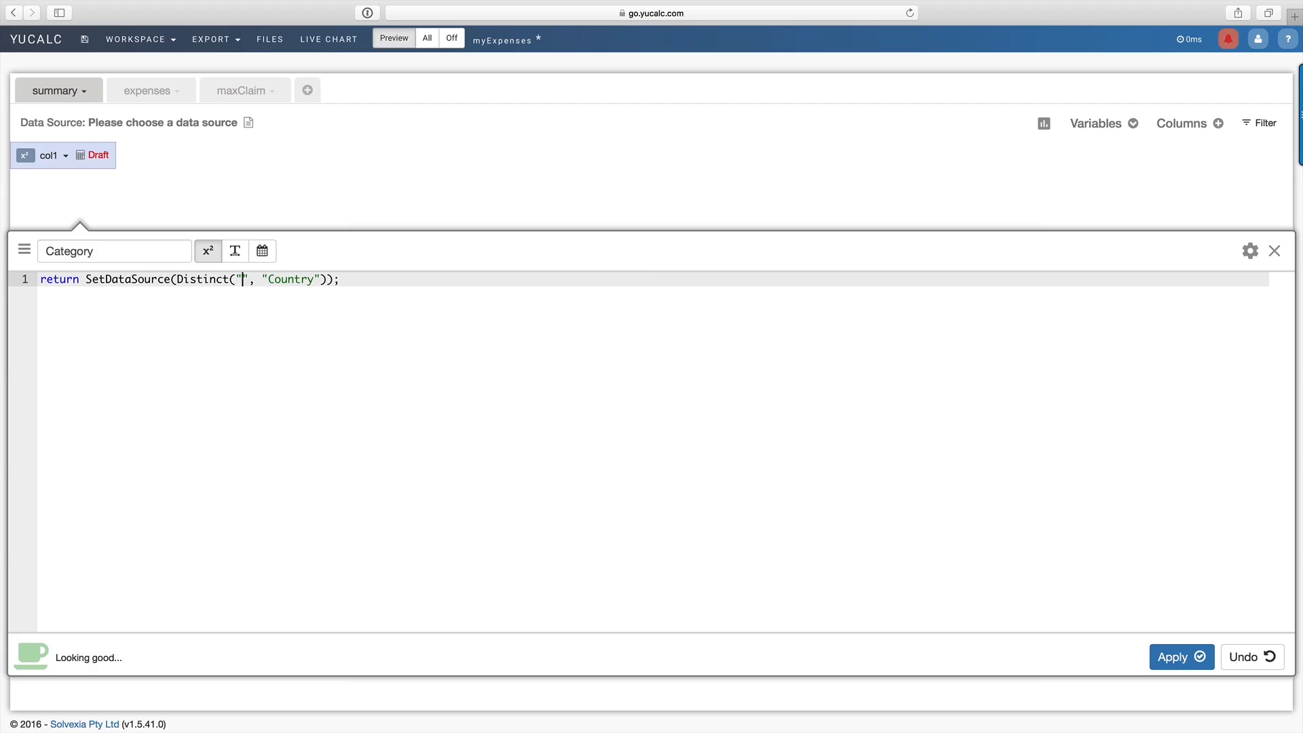
type("expen")
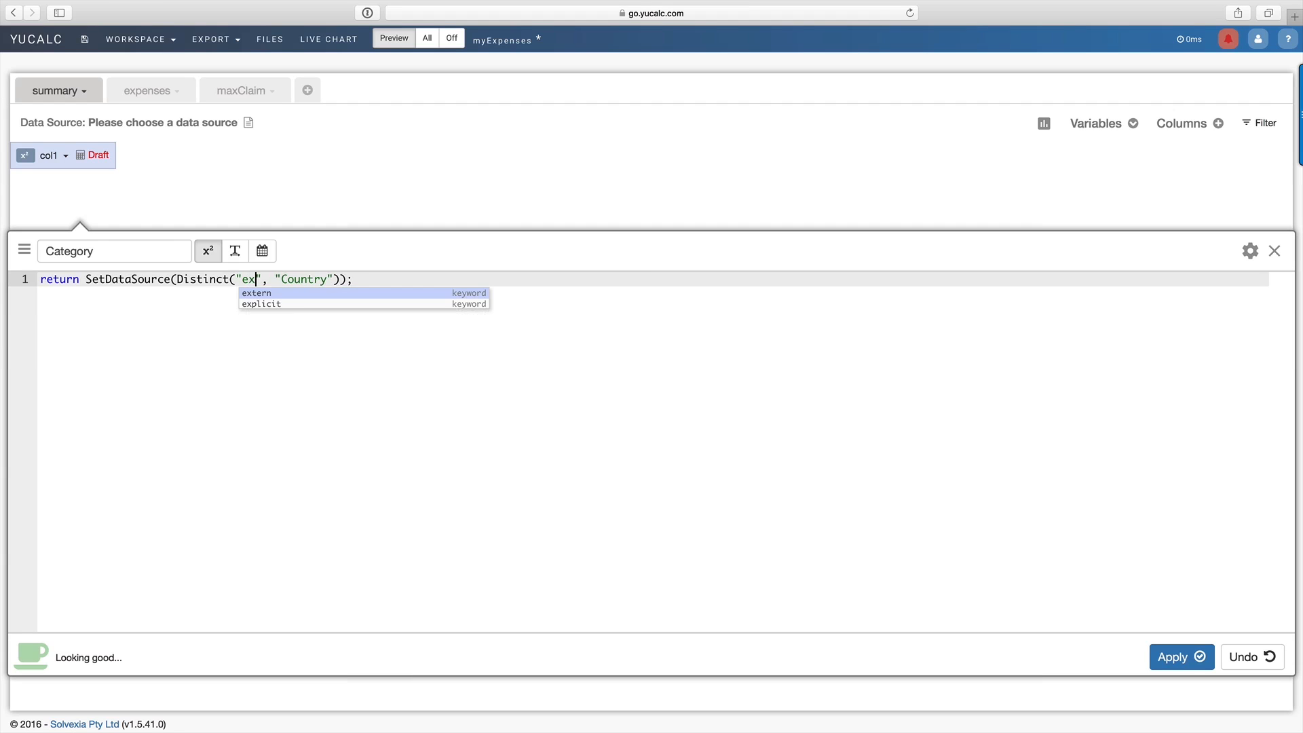
type("ses")
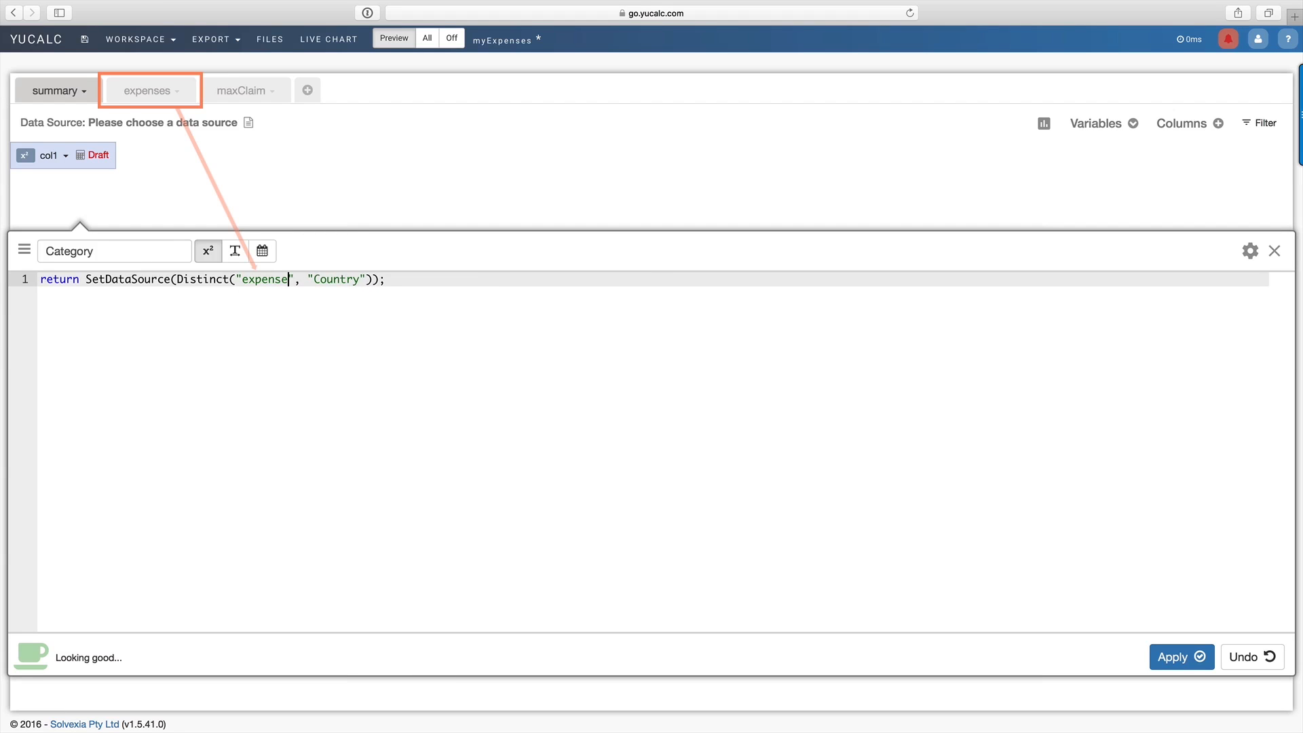
double_click(334, 279)
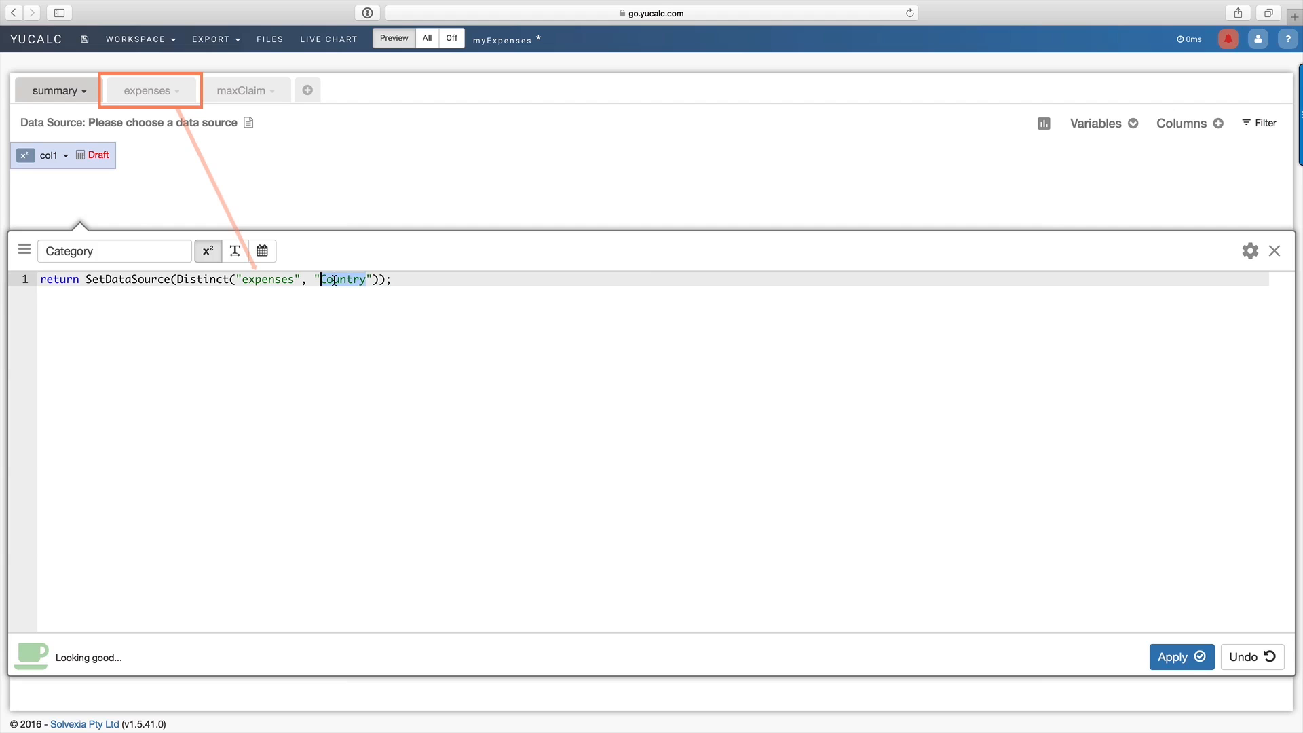
key("BackSpace")
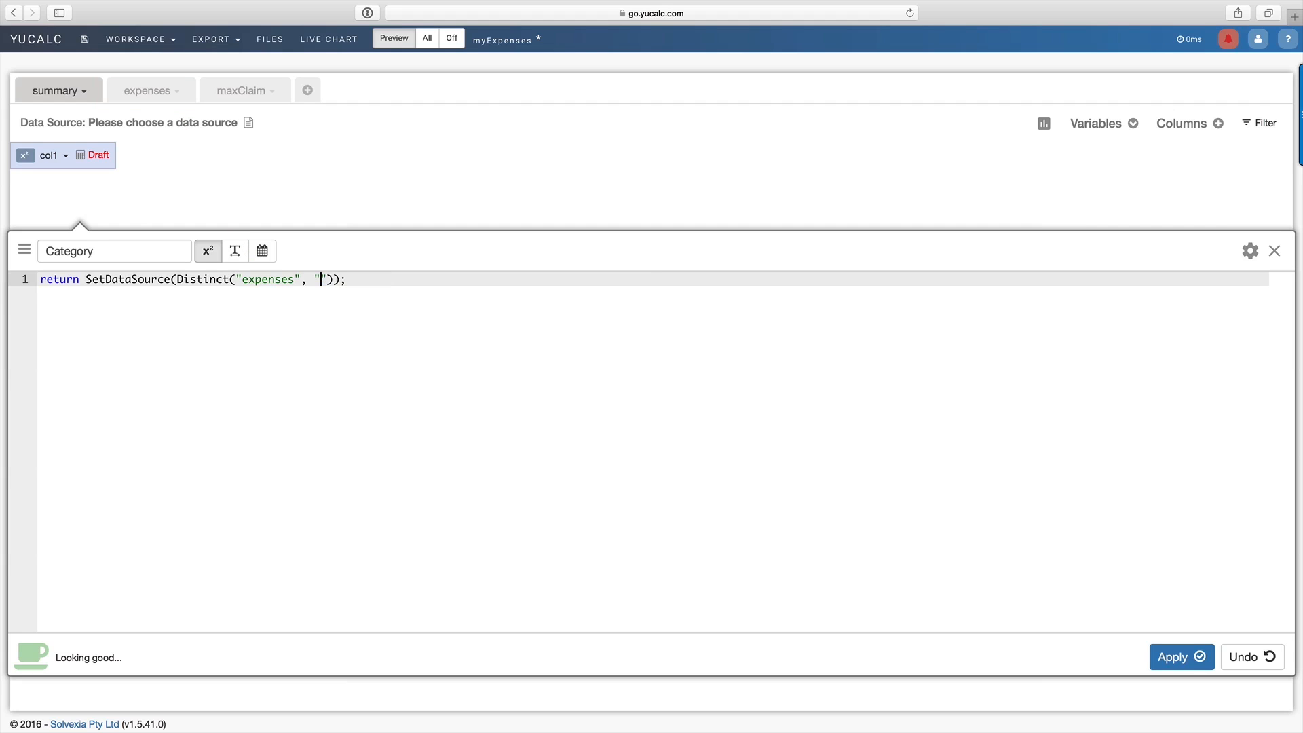
type("category")
Set the Category column's data type to text and apply its formula
left_click(139, 251)
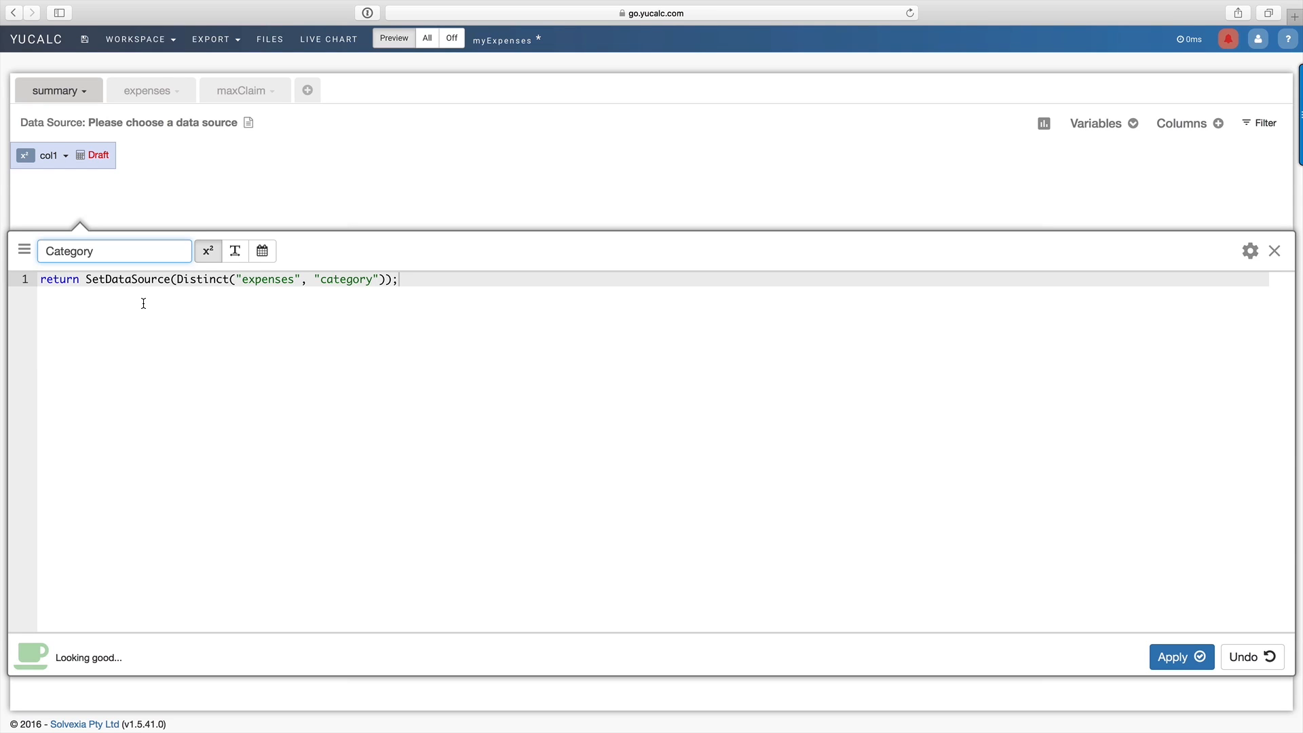
left_click(239, 255)
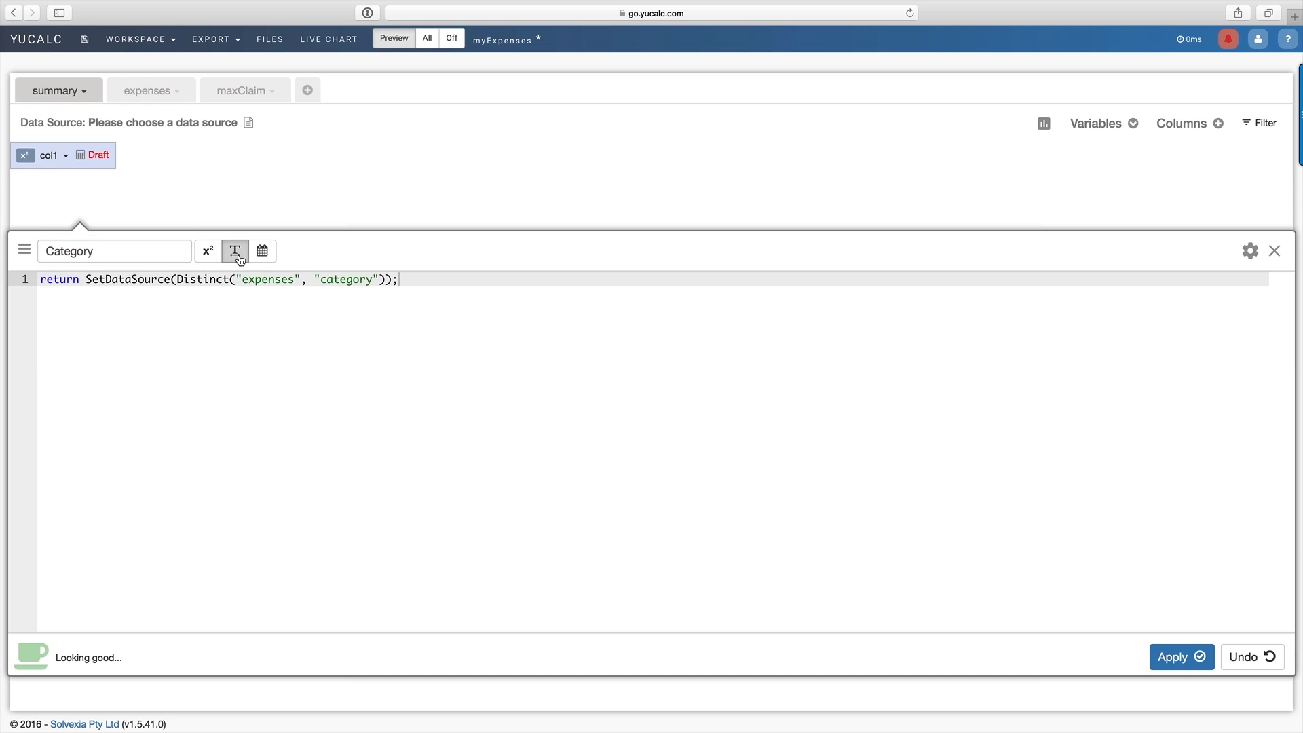
left_click(1177, 658)
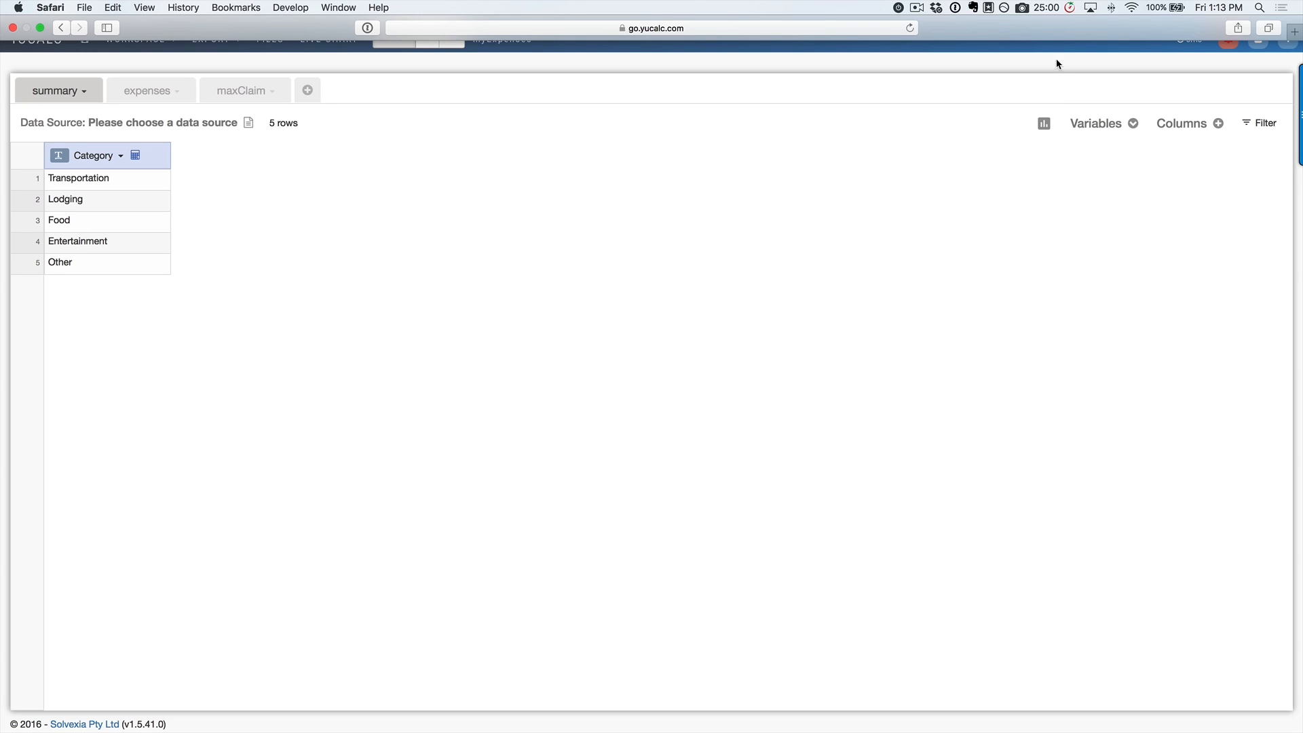
Add a new column to the summary model and name it totalClaimed
left_click(1220, 125)
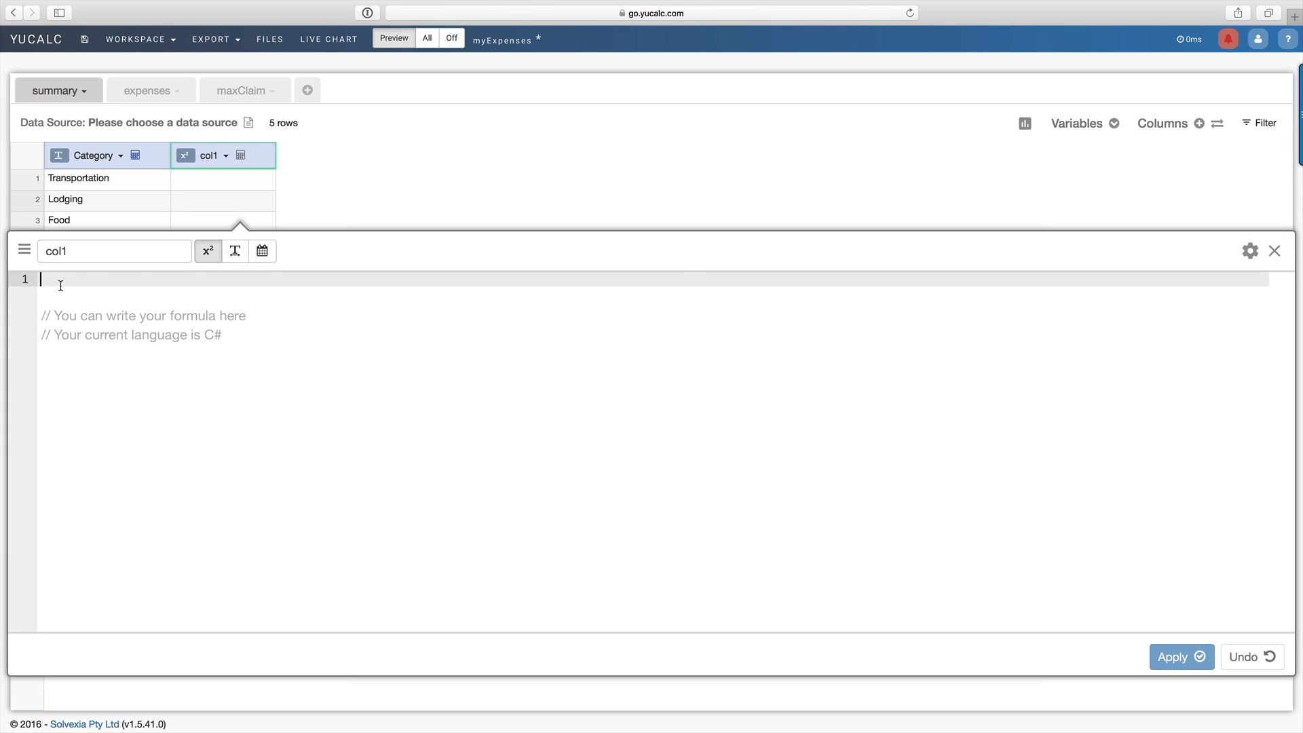
double_click(53, 250)
type("t")
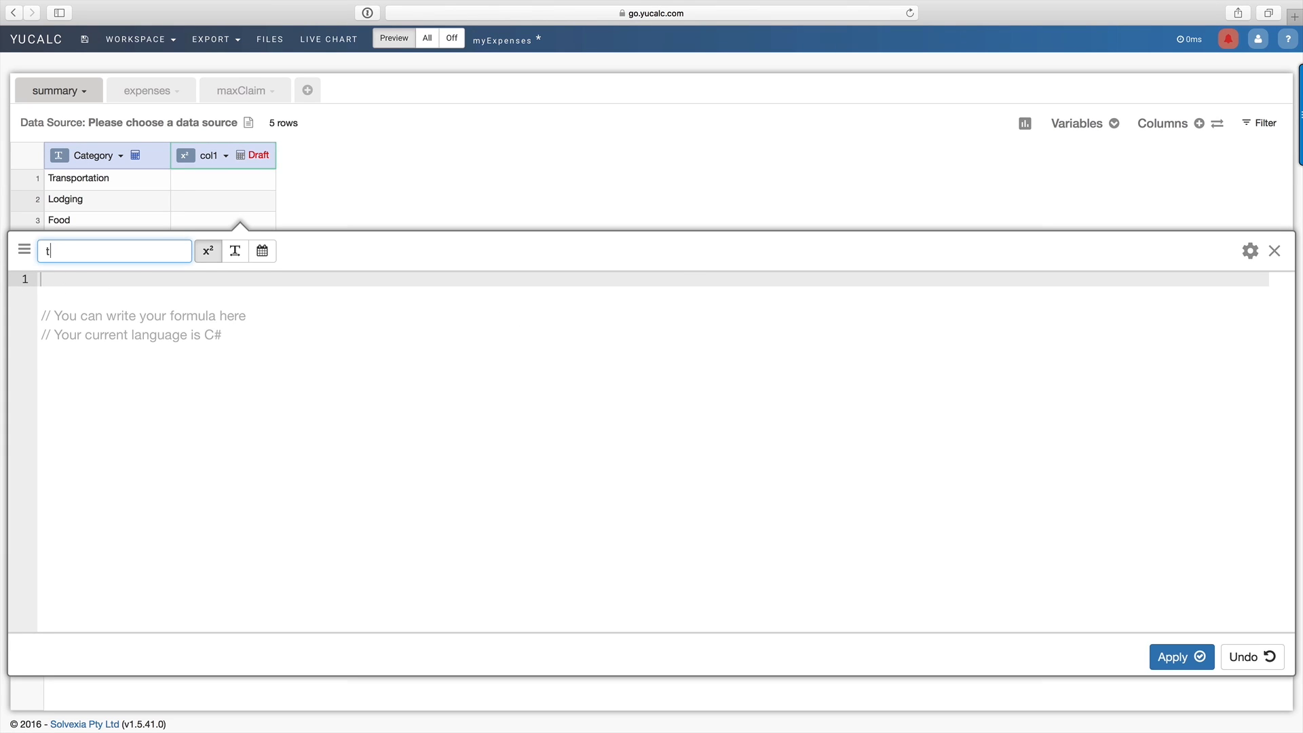
type("otalClaimed")
key("Tab")
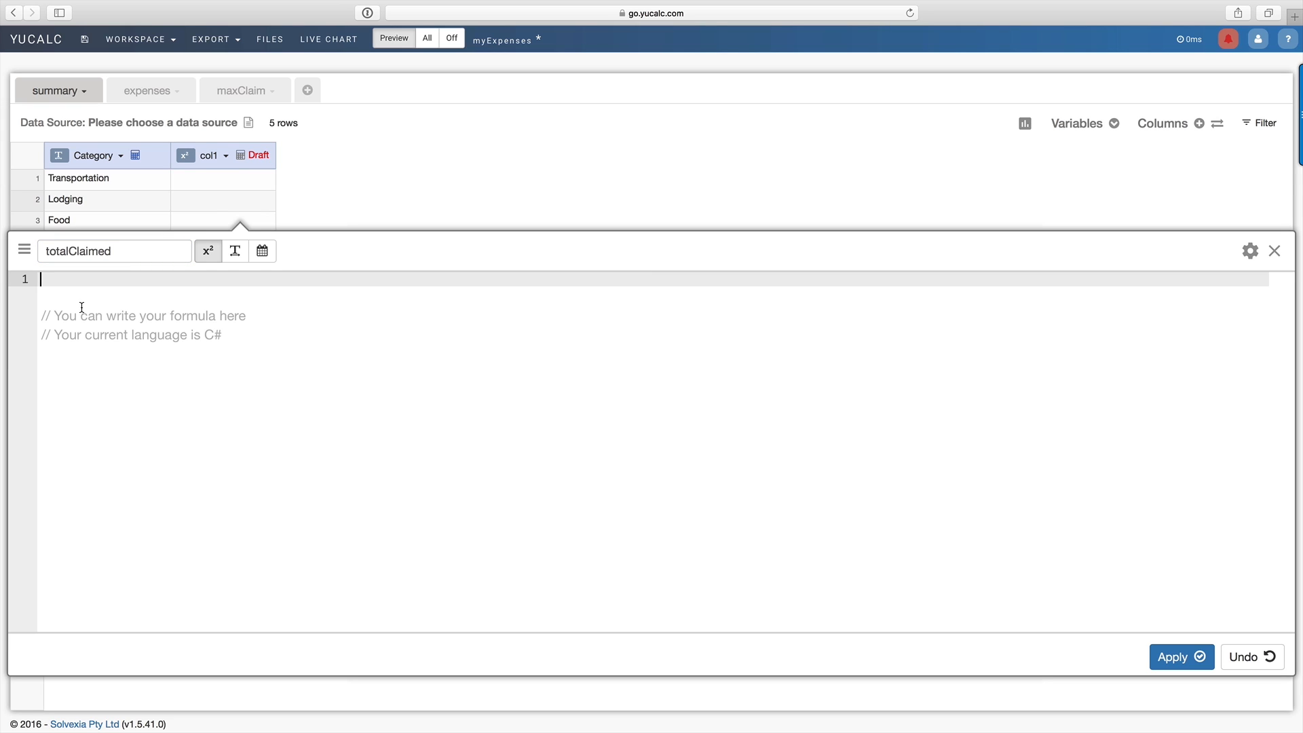
Begin the totalClaimed formula with return SumIf, using "expenses" as the model name and "category" as the search column
type("ret")
key("Return")
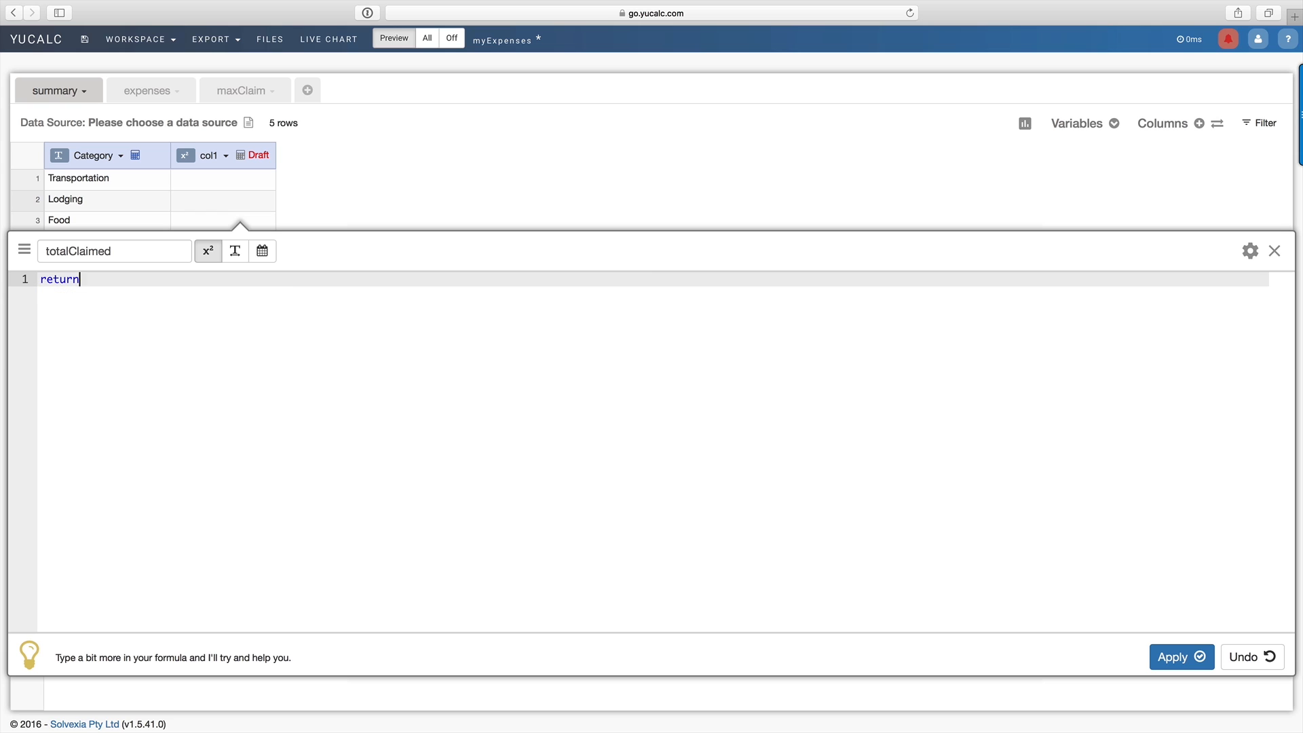
type("Sum")
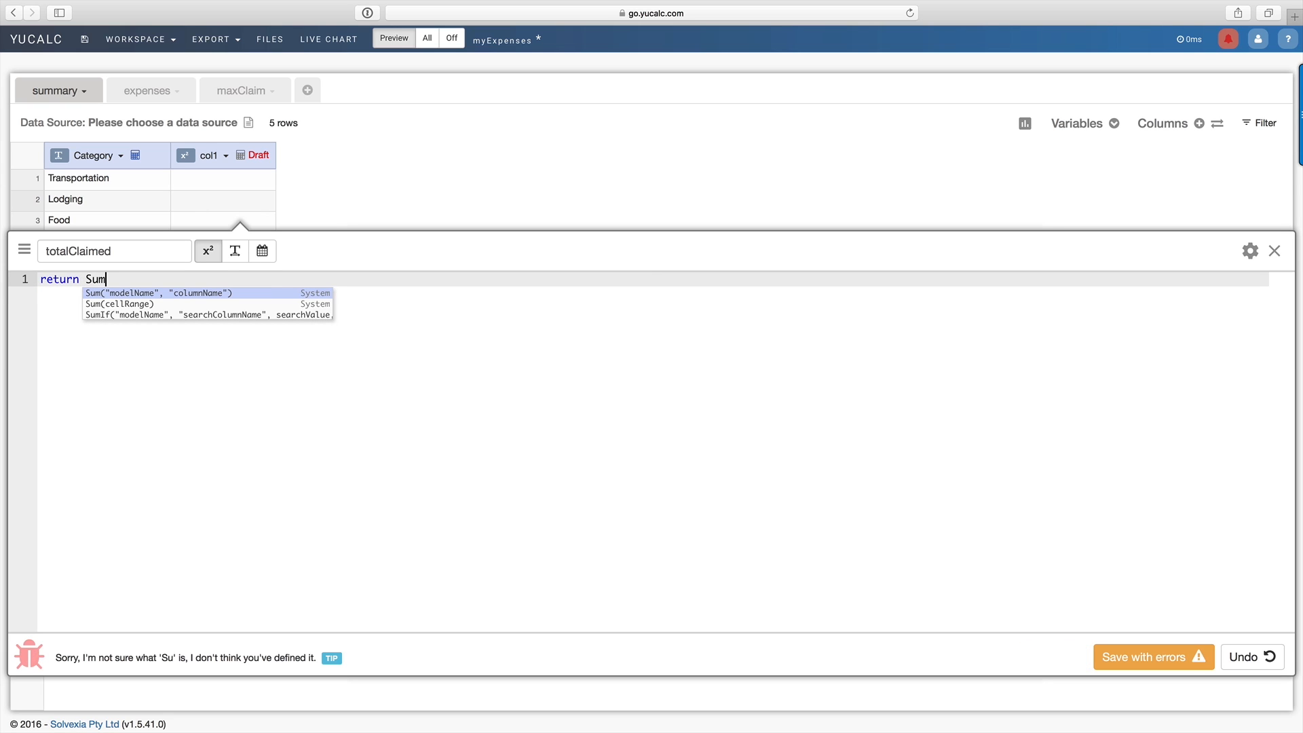
left_click(120, 312)
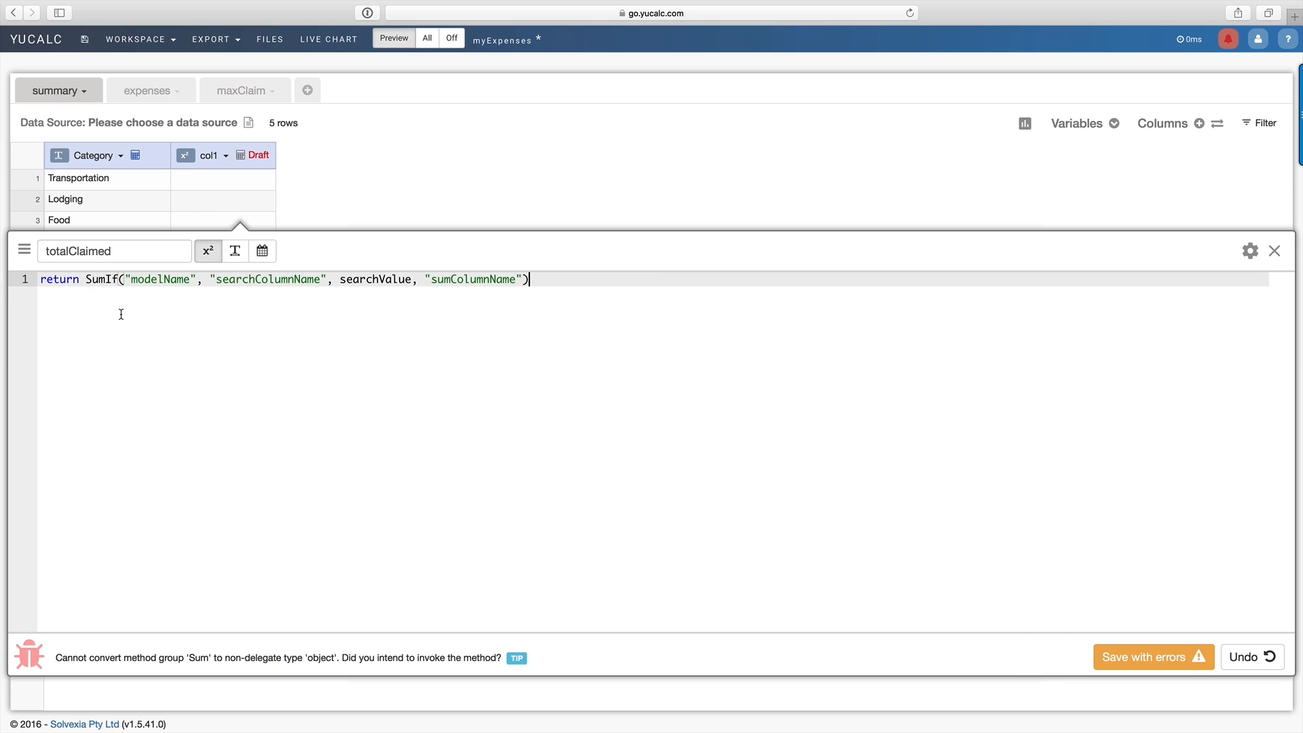
double_click(154, 277)
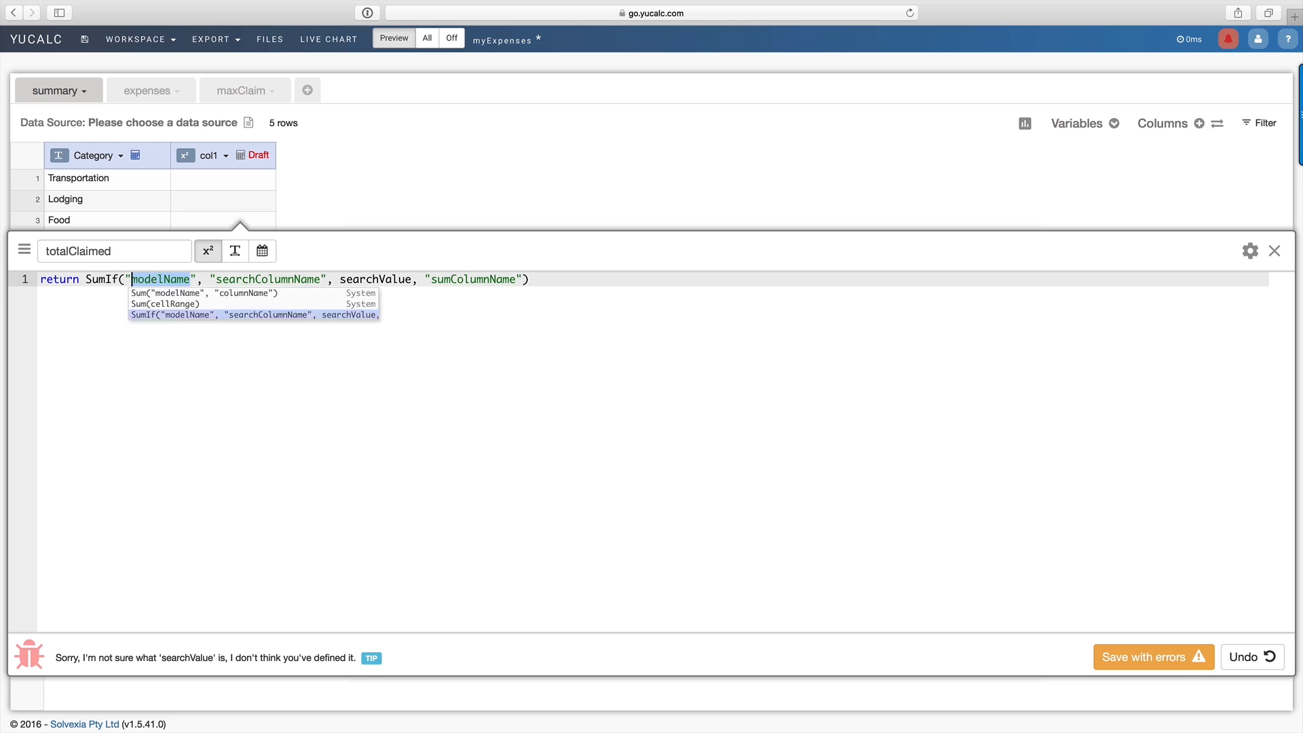
type("expenses")
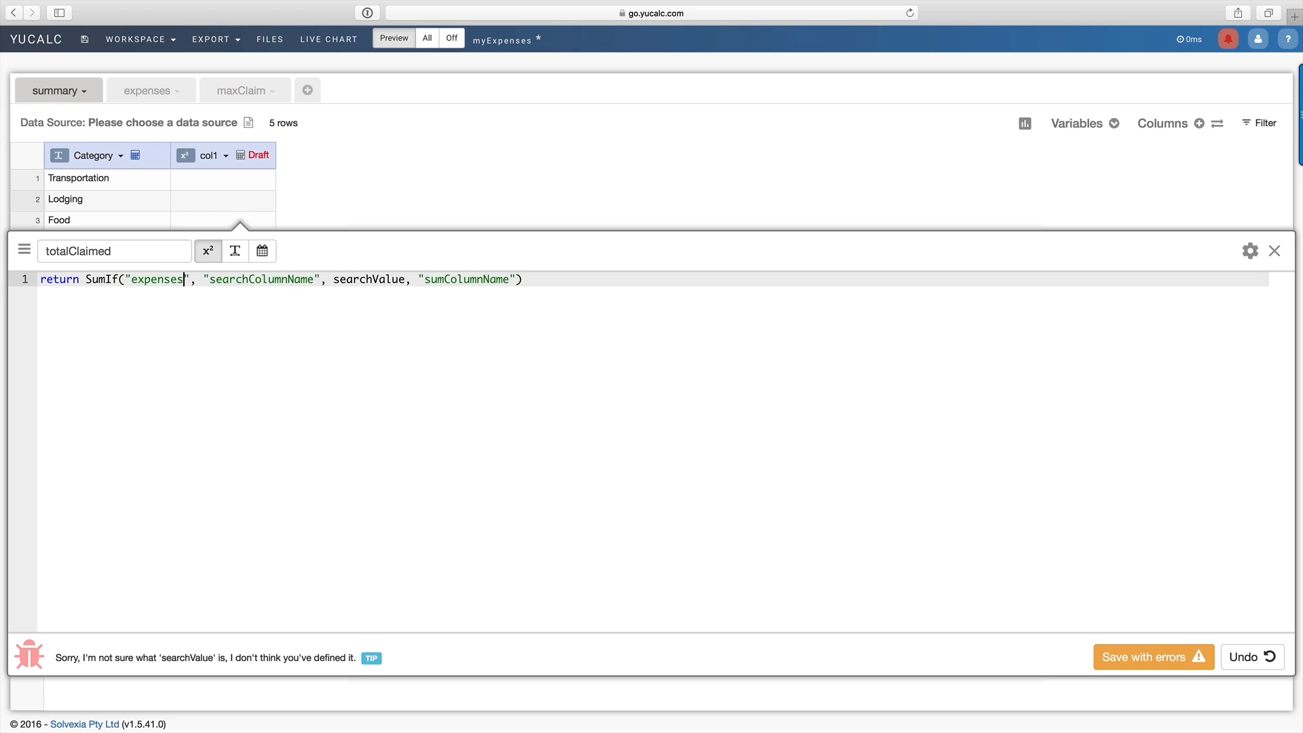
double_click(264, 277)
type("cate")
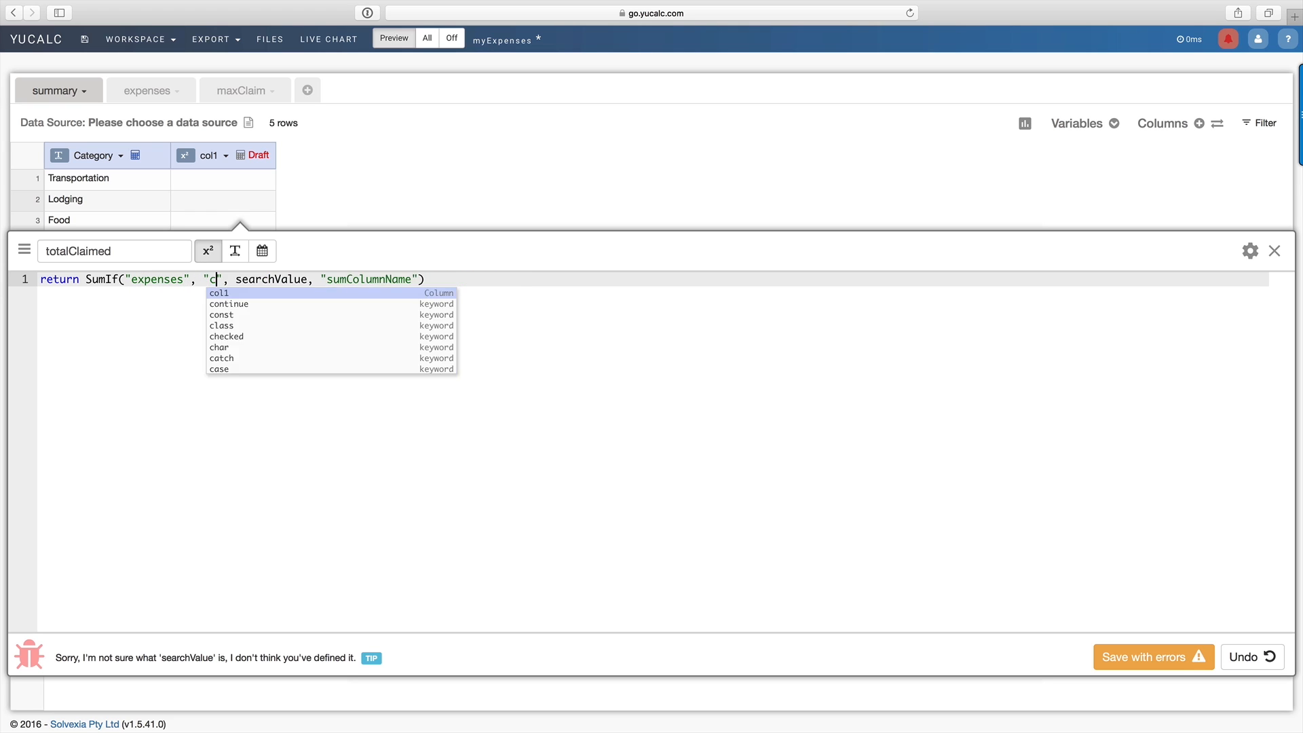
type("gory")
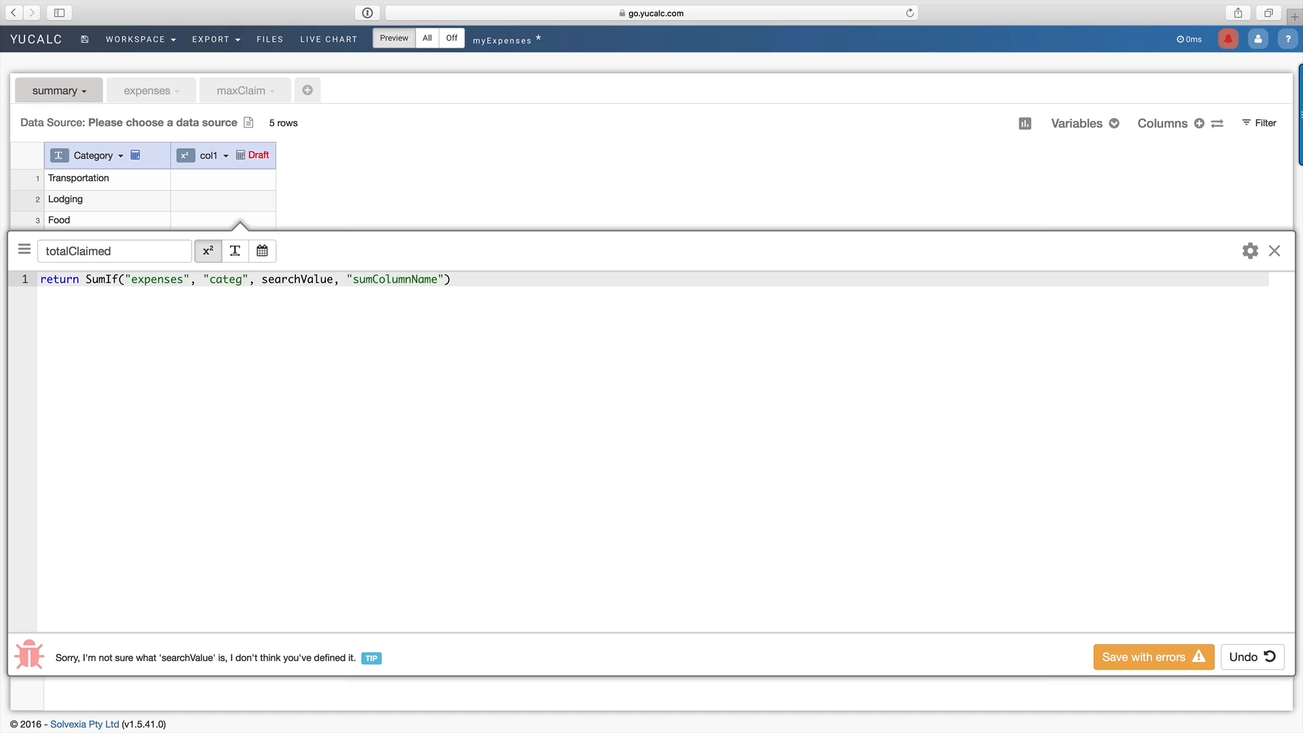
Set the SumIf search value to Category and the sum column to "allowedClaim", and apply the totalClaimed formula
double_click(305, 280)
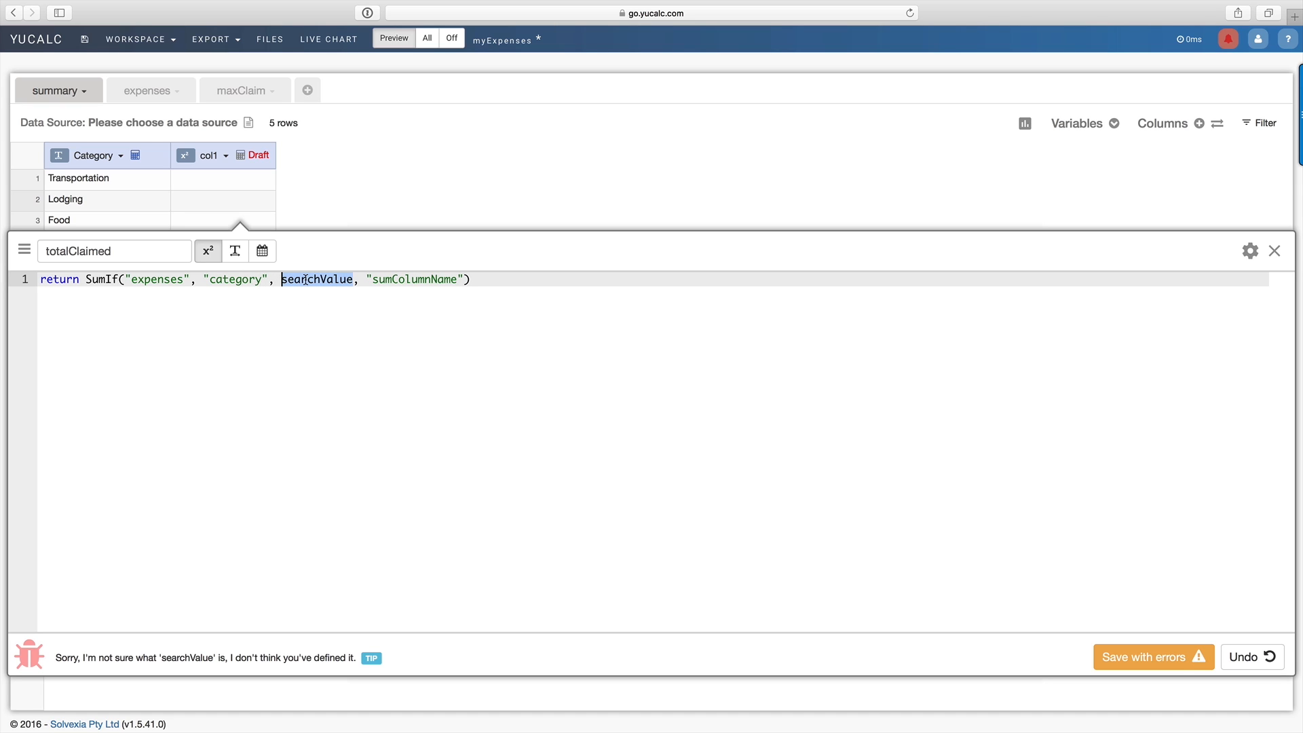
key("BackSpace")
type("Catego")
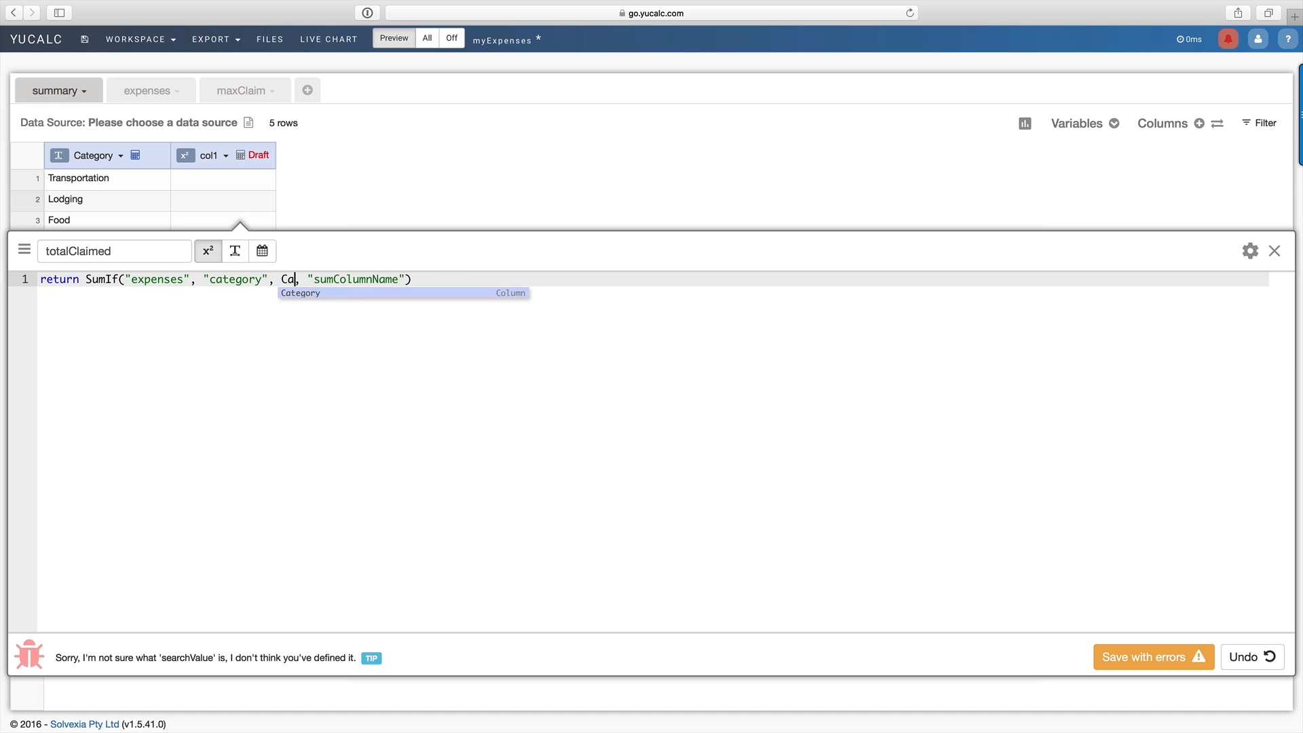
type("ry")
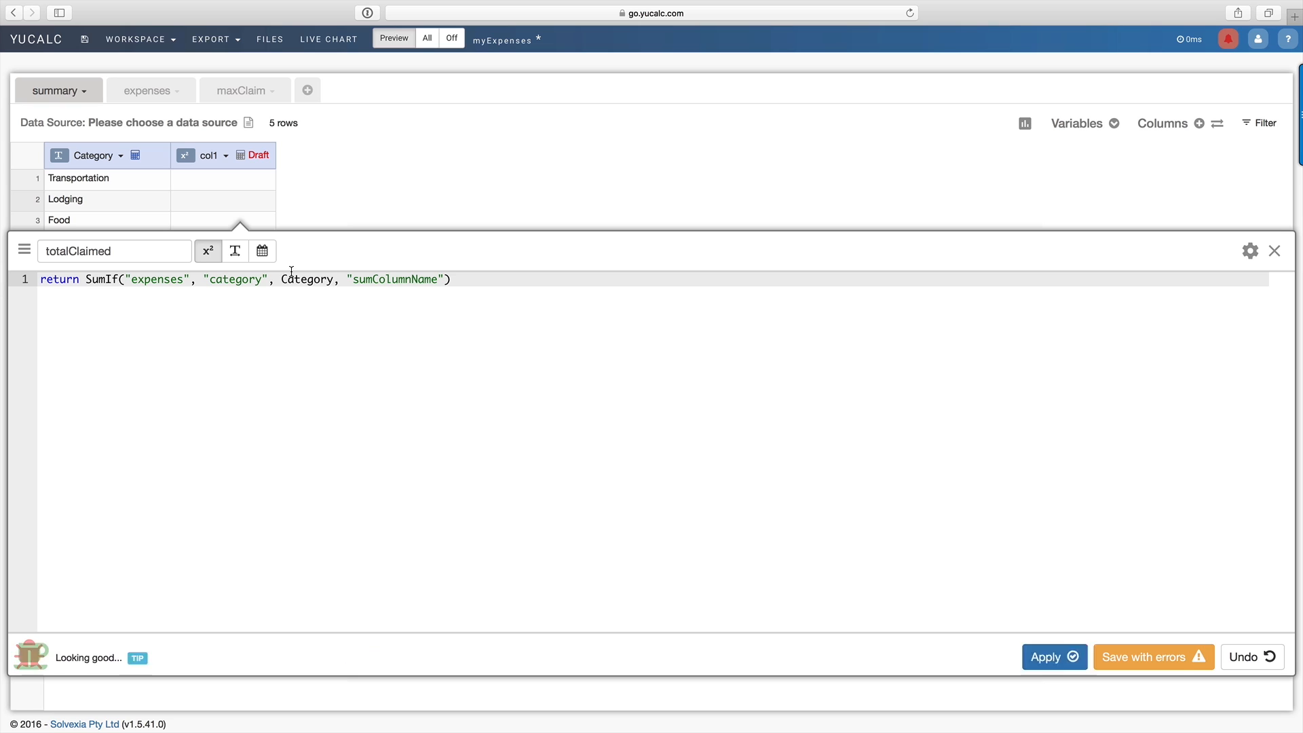
double_click(393, 279)
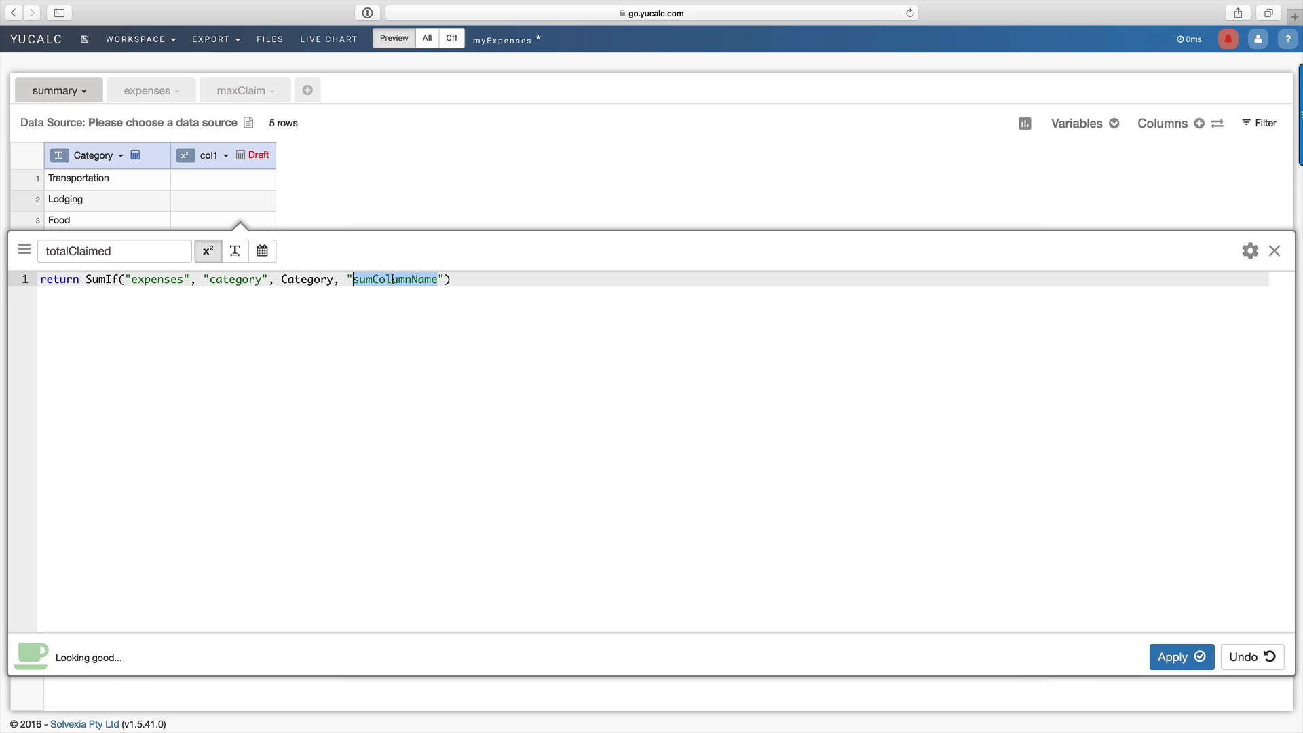
type("allowed")
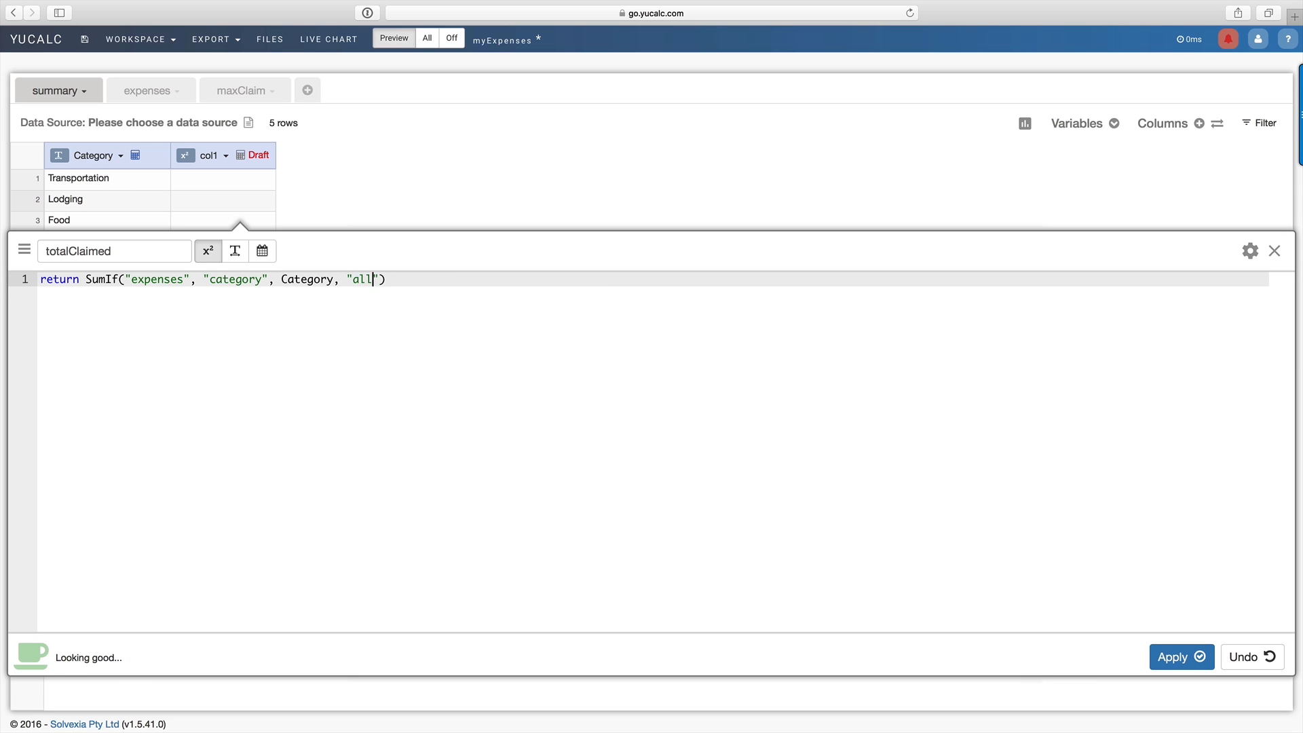
type("Claim")
left_click(1175, 660)
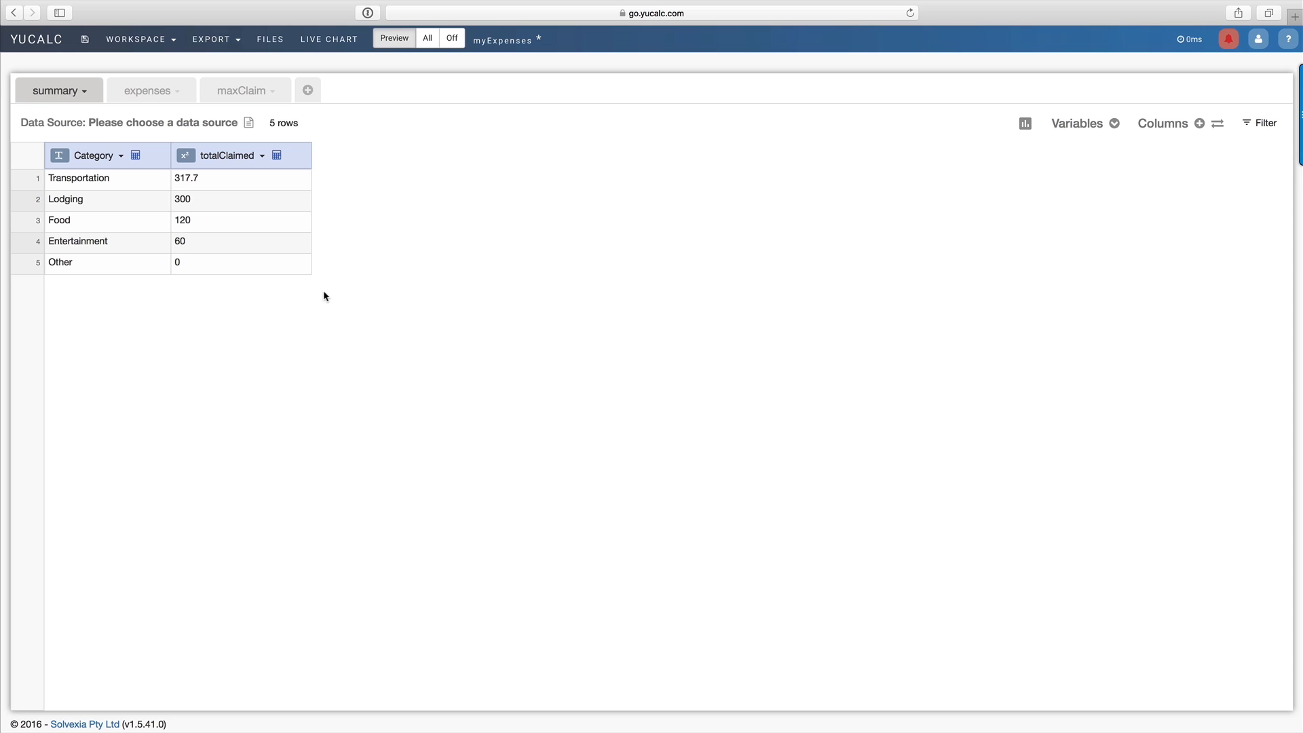
Add a numeric variable named tax with the value 0.1 to the expenses model
left_click(153, 92)
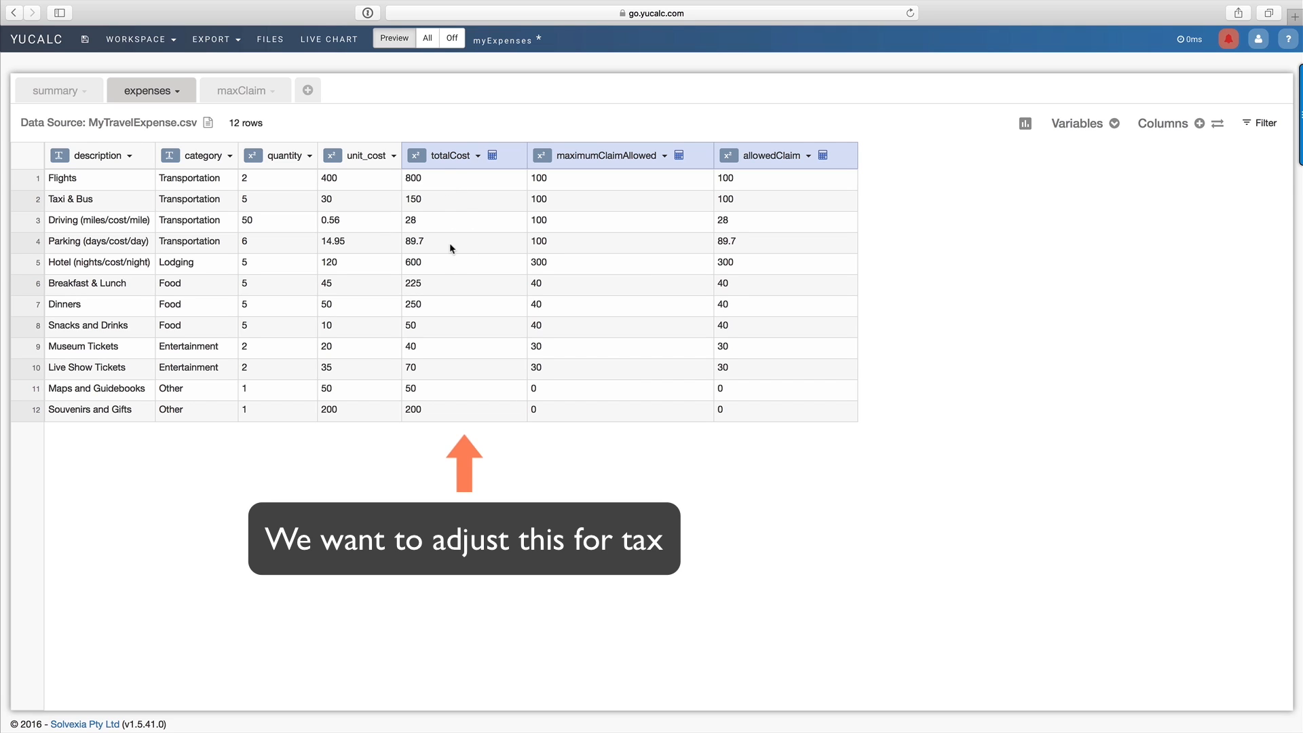
left_click(1114, 124)
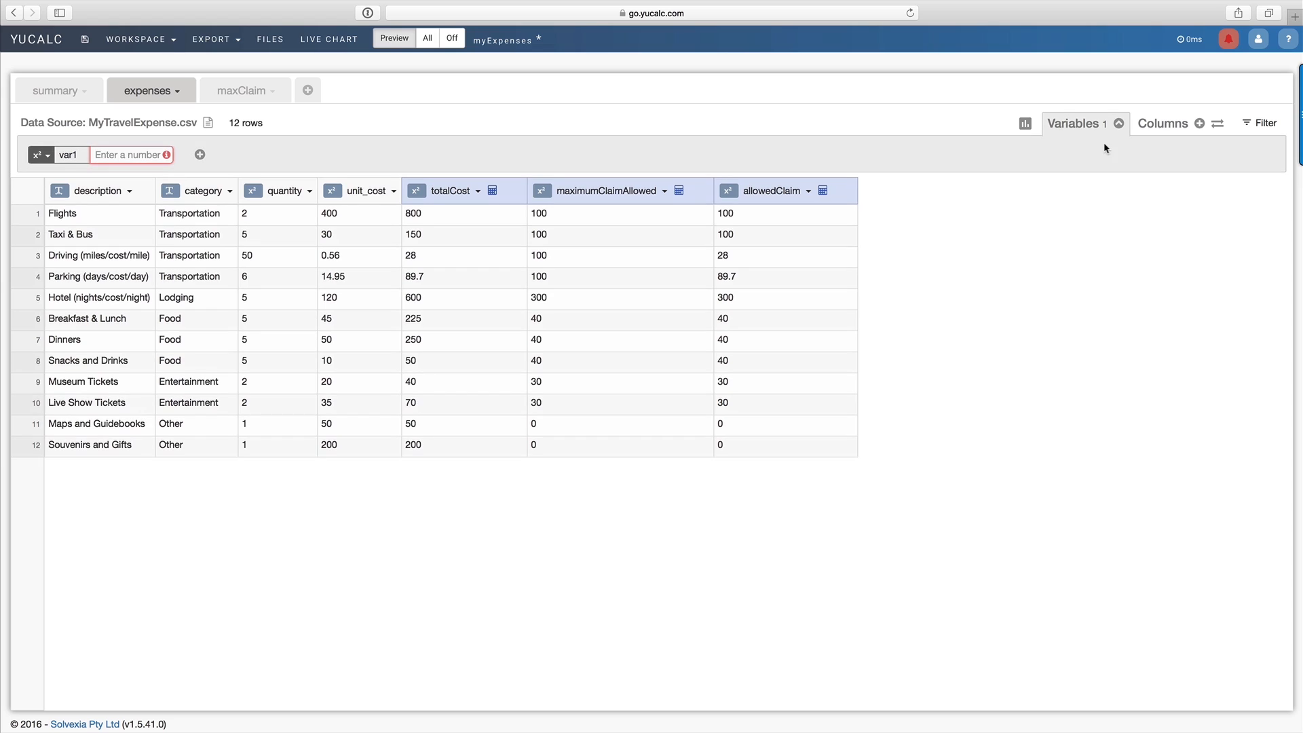
double_click(76, 155)
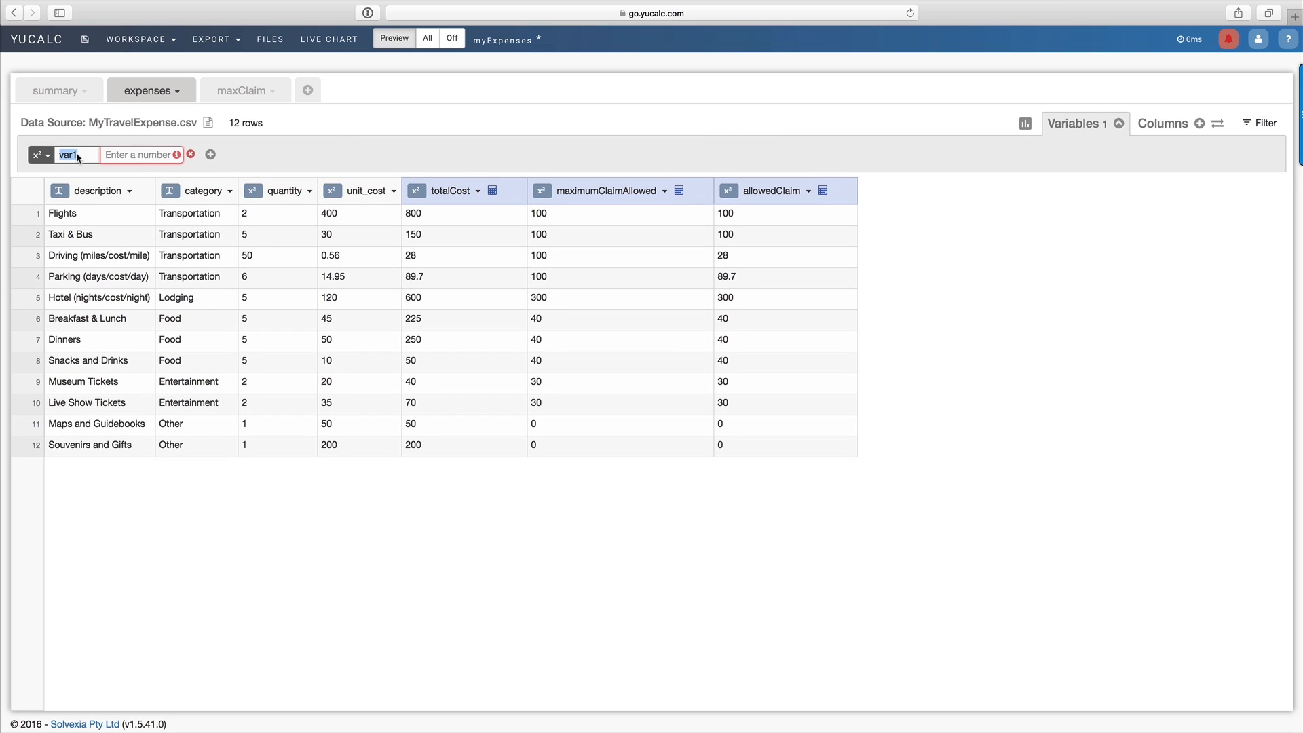
type("tax")
key("Tab")
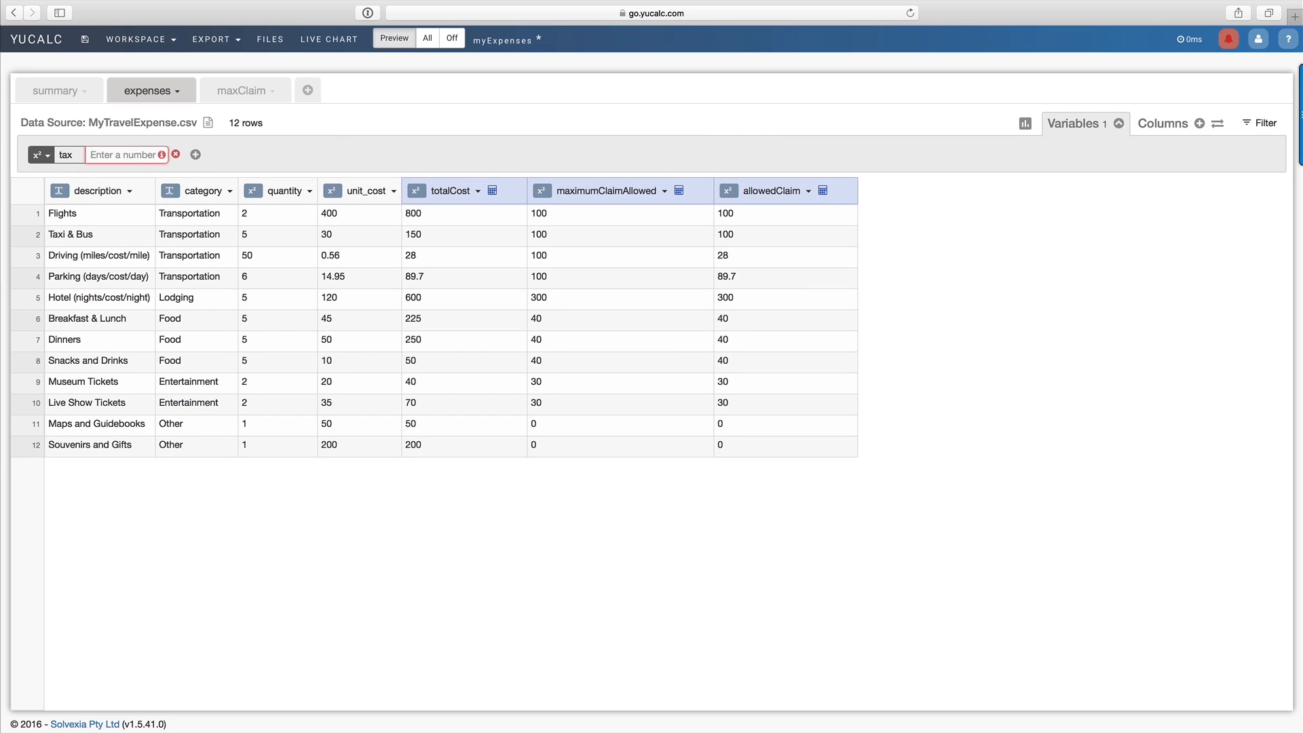
type("0.1")
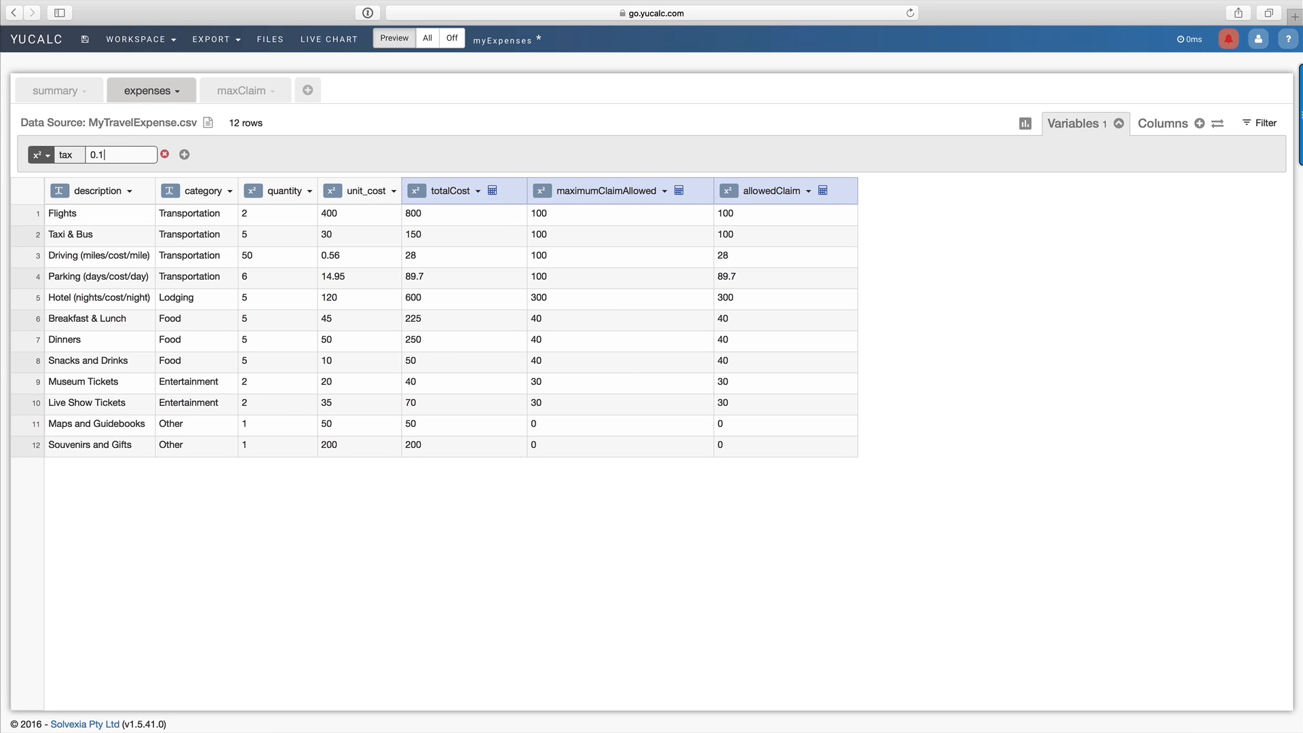
key("Return")
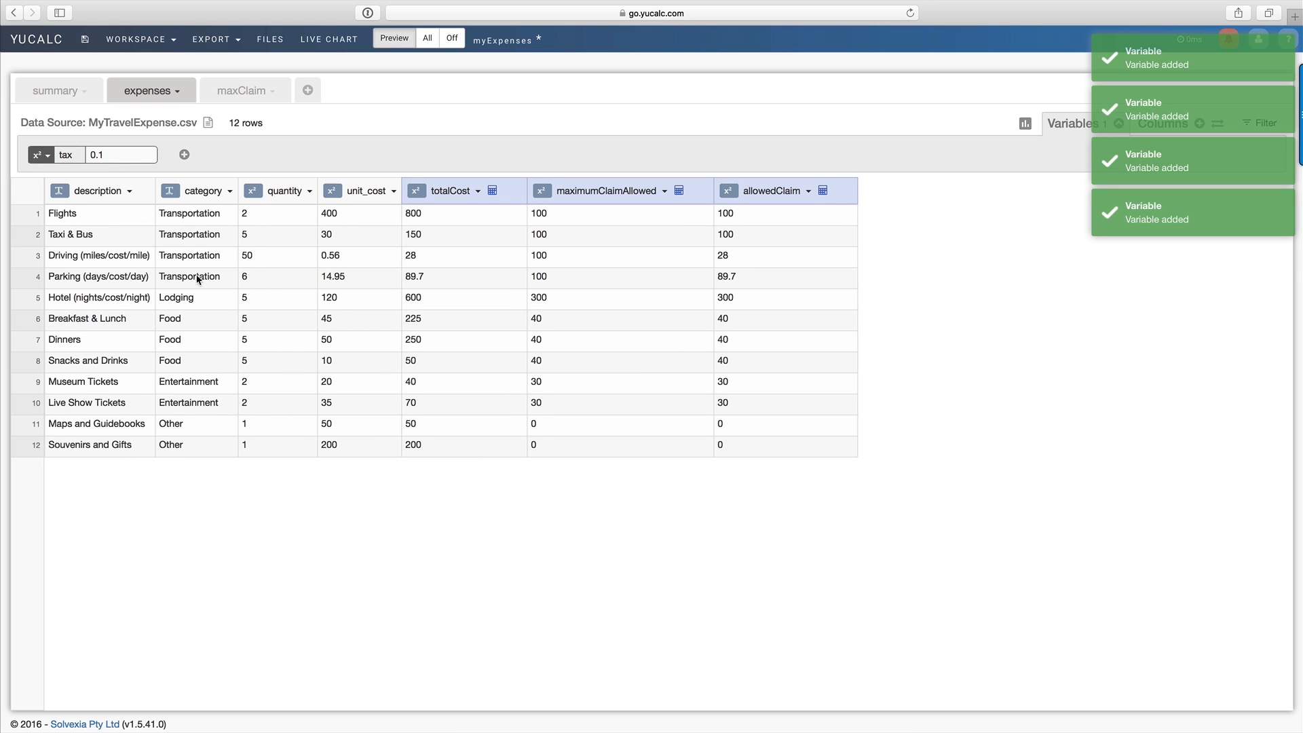
Change the totalCost formula to return quantity * unit_cost * (1-tax), apply it, and check the totals in the summary model
left_click(492, 192)
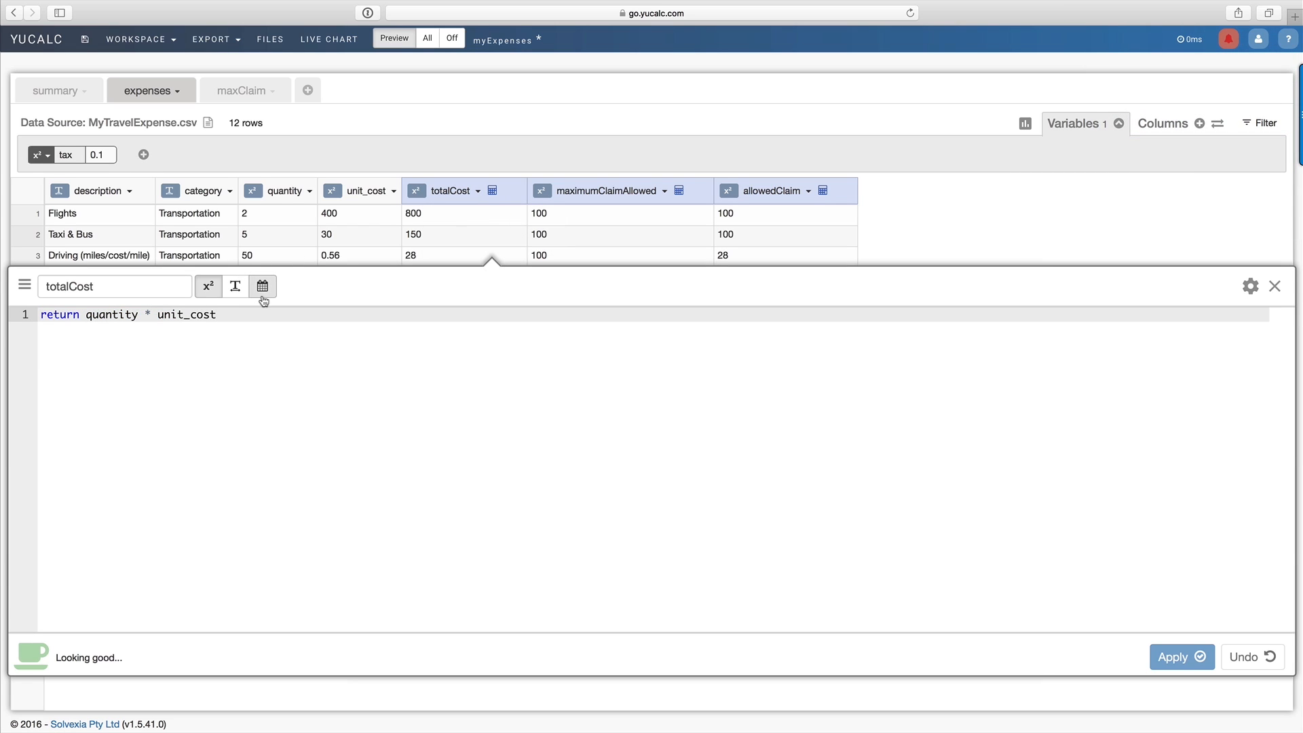
type("* ")
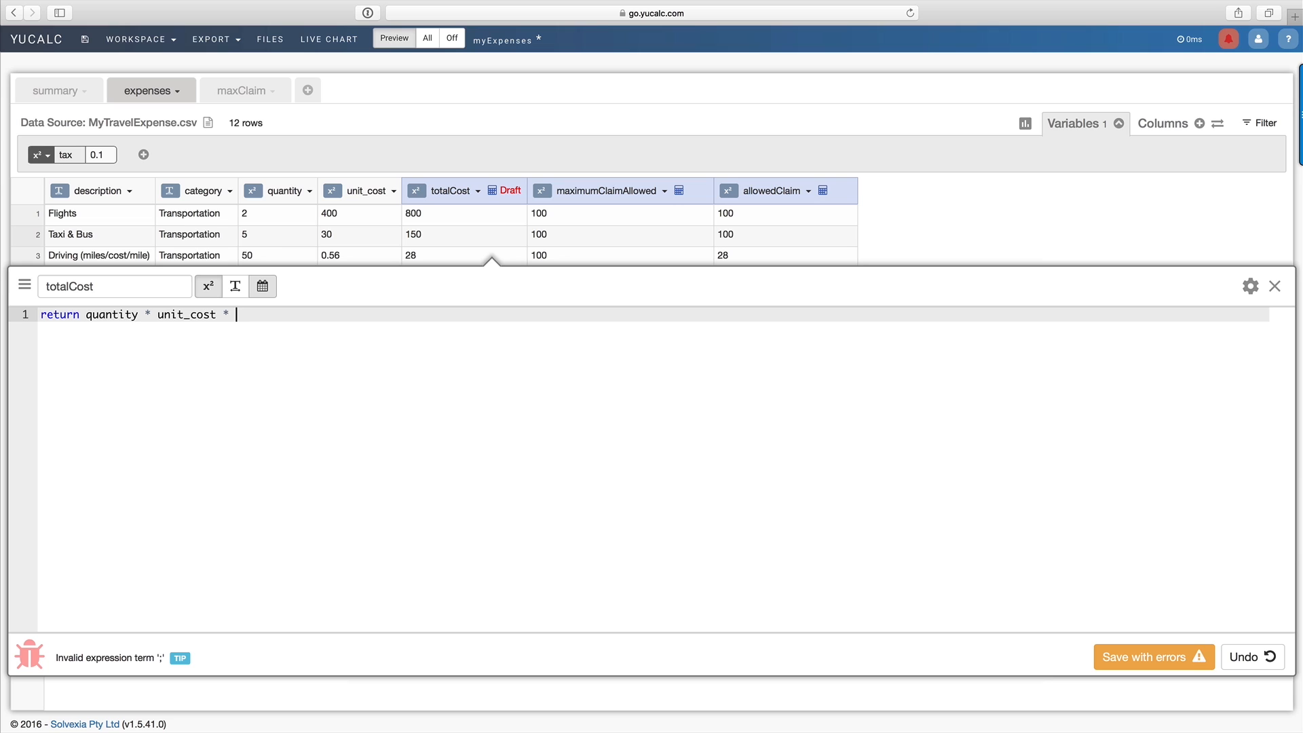
type("(1-tax")
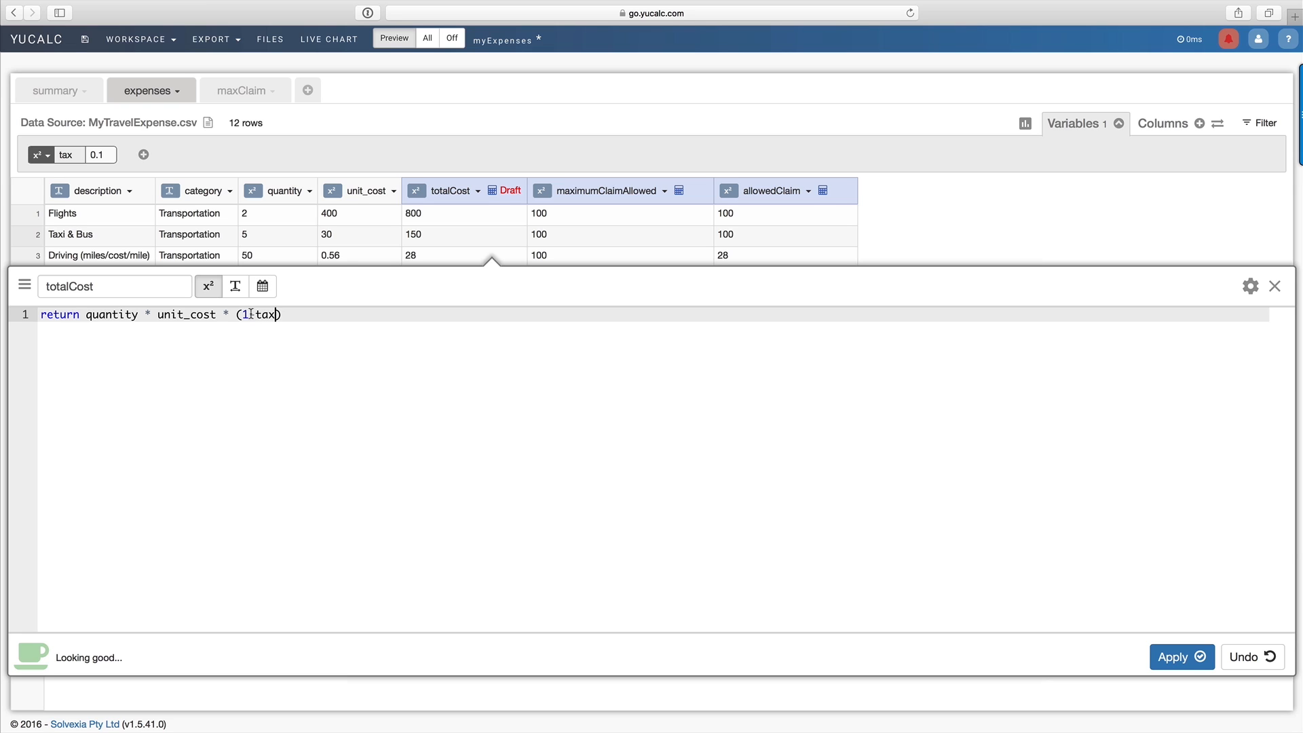
left_click(1181, 656)
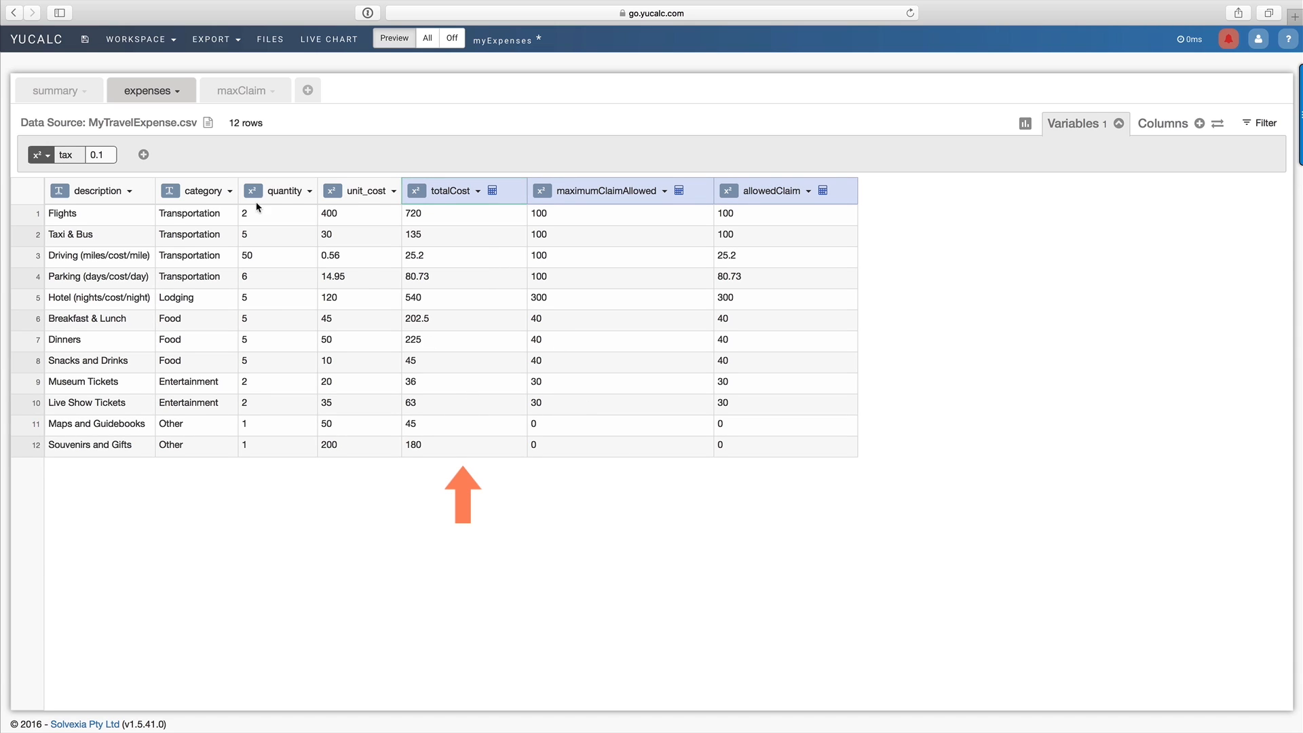
left_click(62, 91)
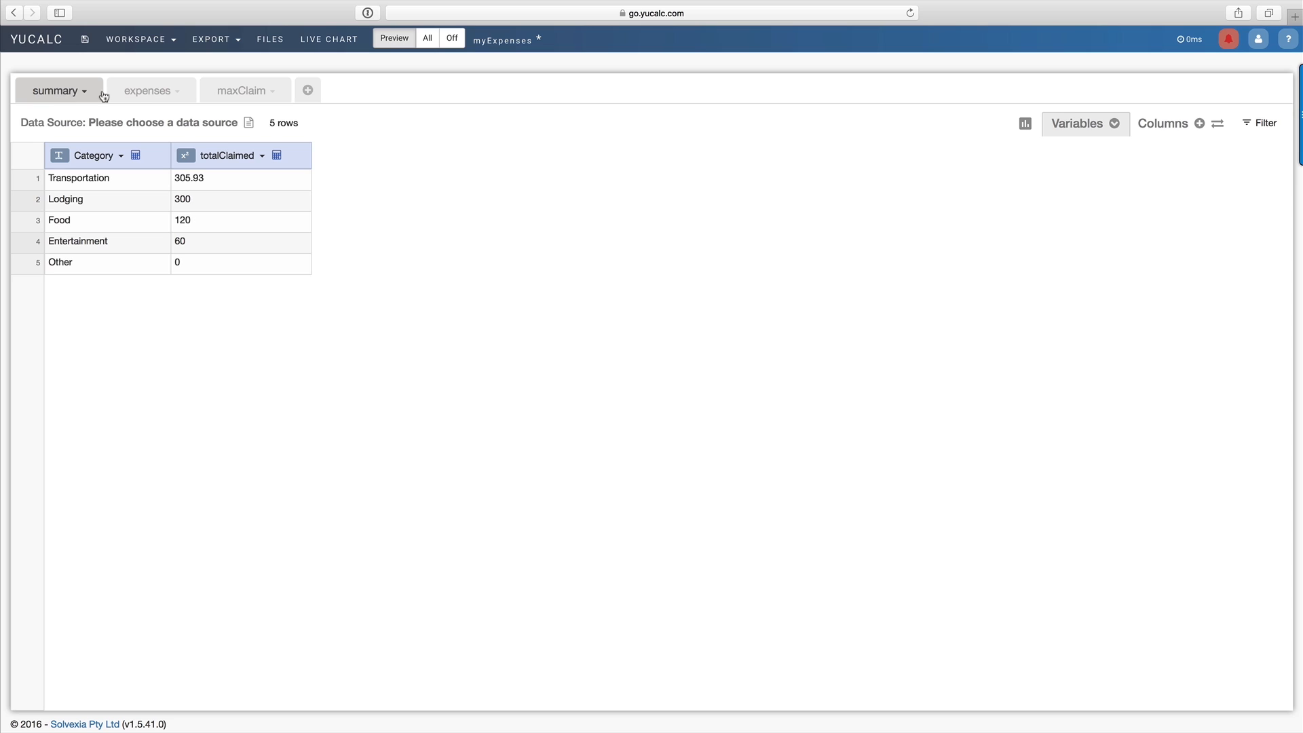
Set the tax variable in the expenses model to 0.20
left_click(138, 92)
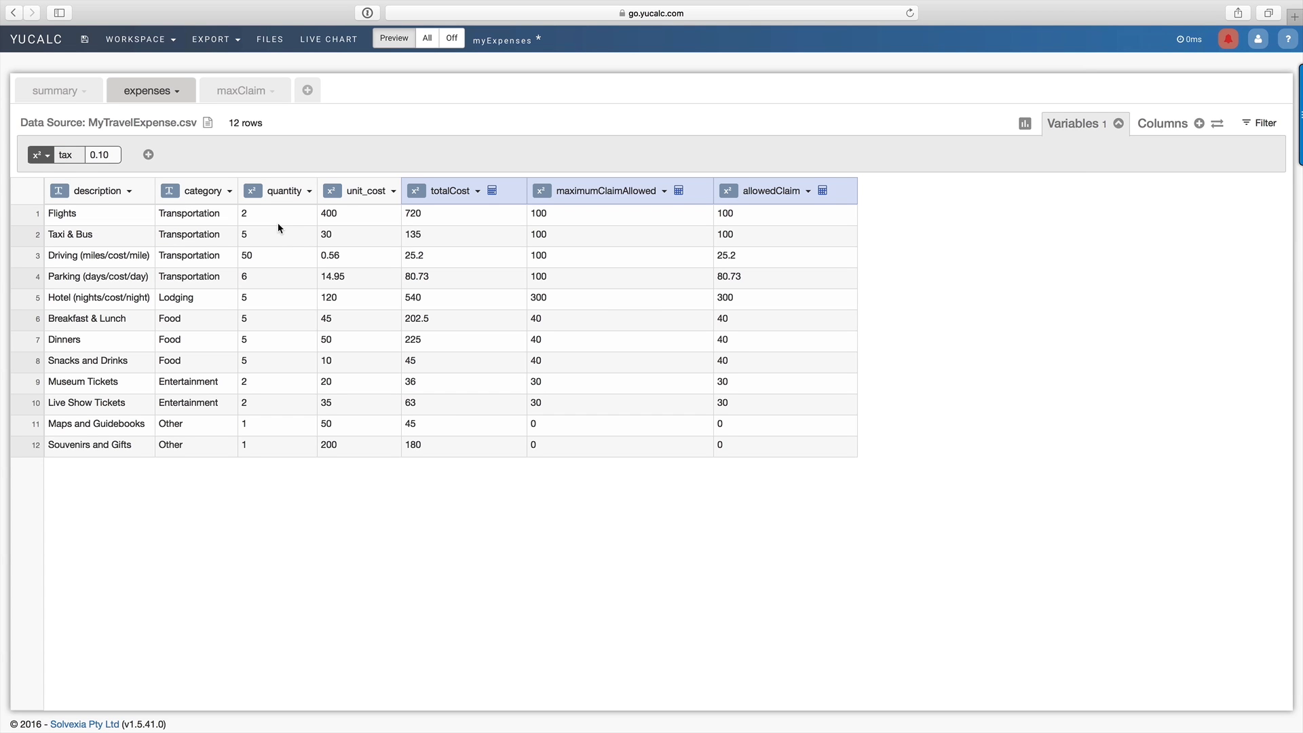
left_click(113, 155)
key("BackSpace")
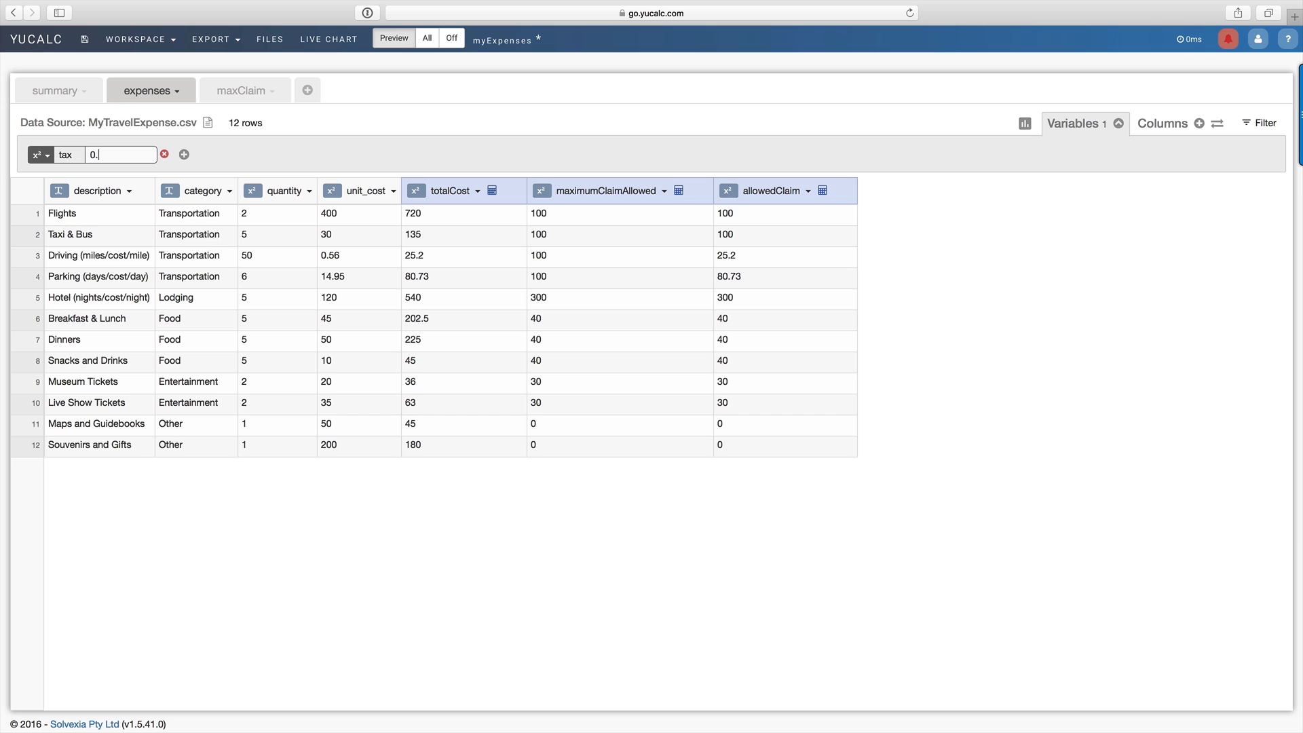
type("20")
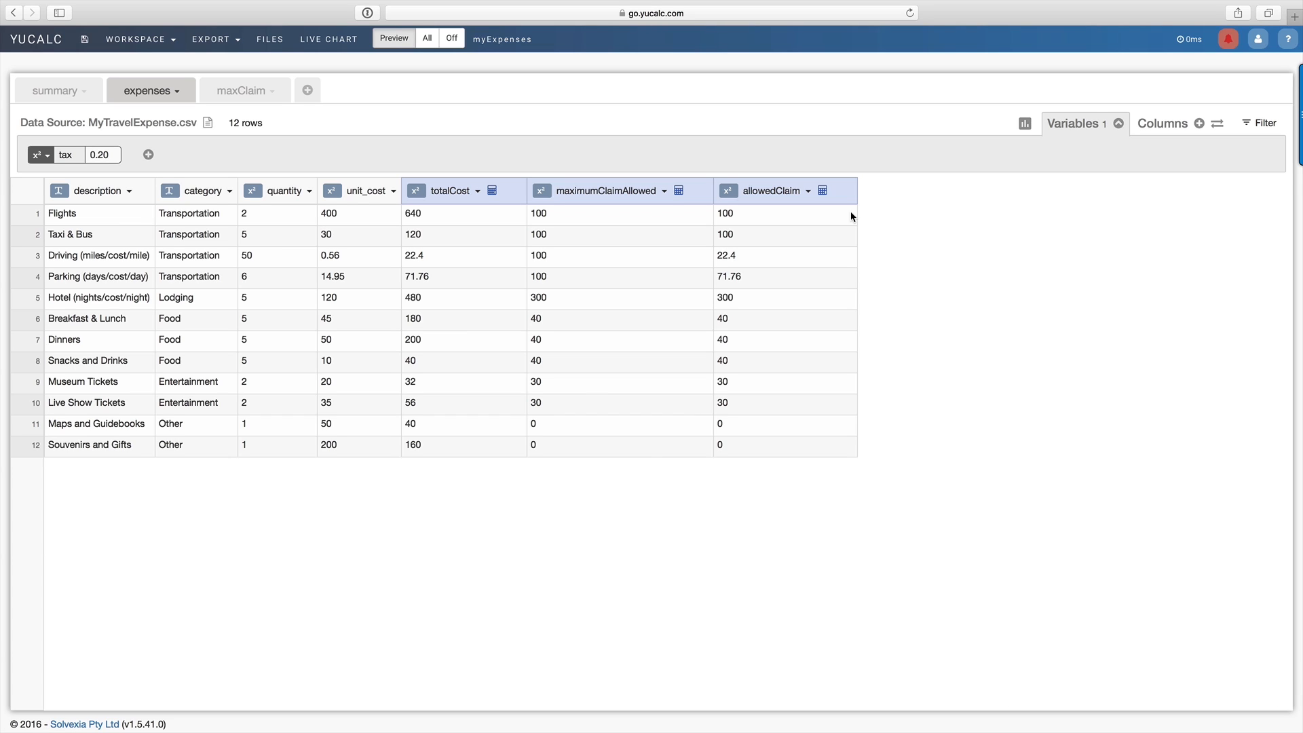
Show the precedents of the allowedClaim column and clear the resulting column filter
left_click(808, 202)
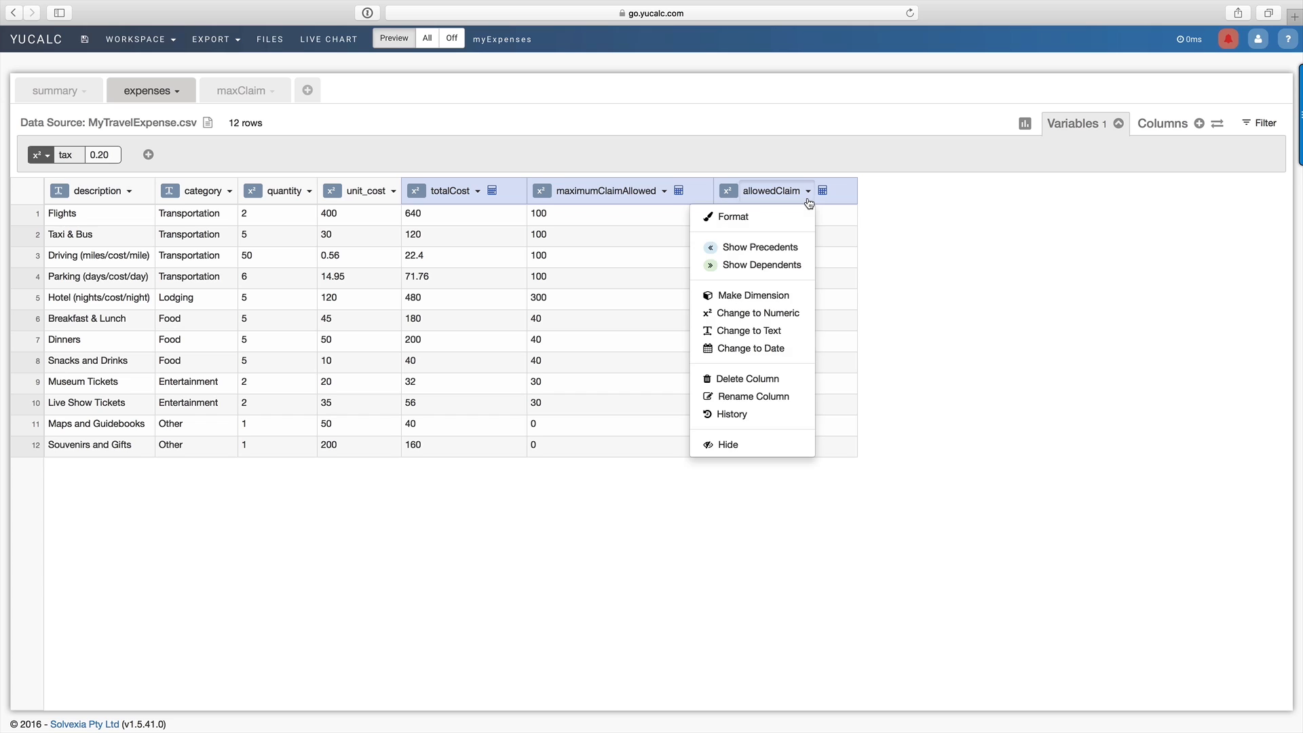
left_click(795, 247)
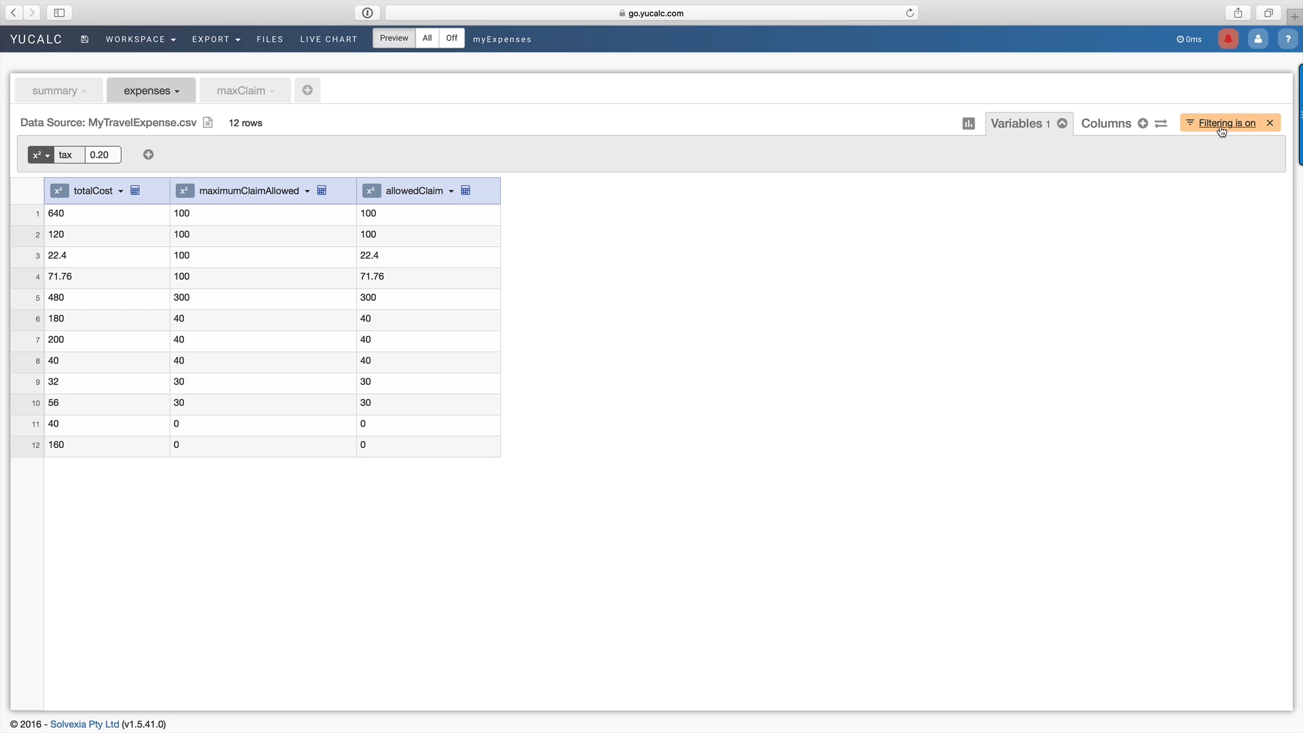
left_click(1270, 125)
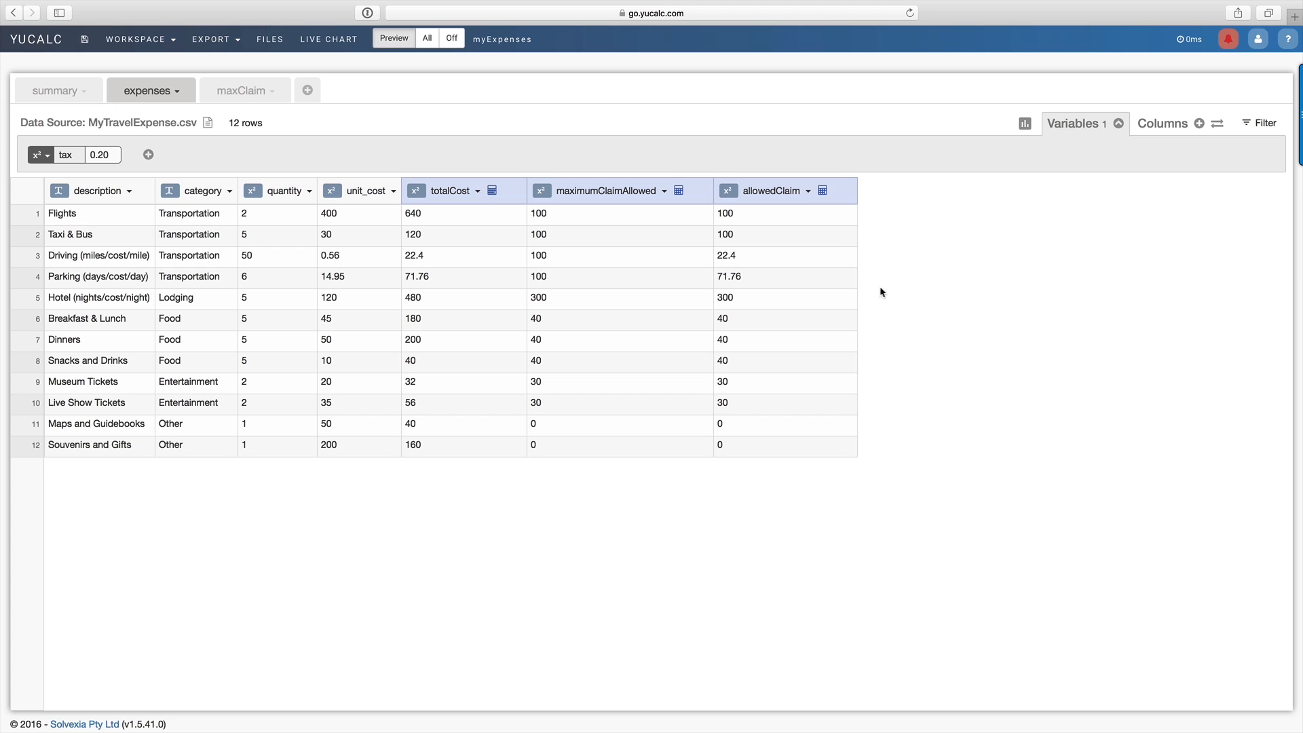
Compare version 1 with version 3 of the totalCost column's formula in its formula history, and close the comparison
left_click(476, 192)
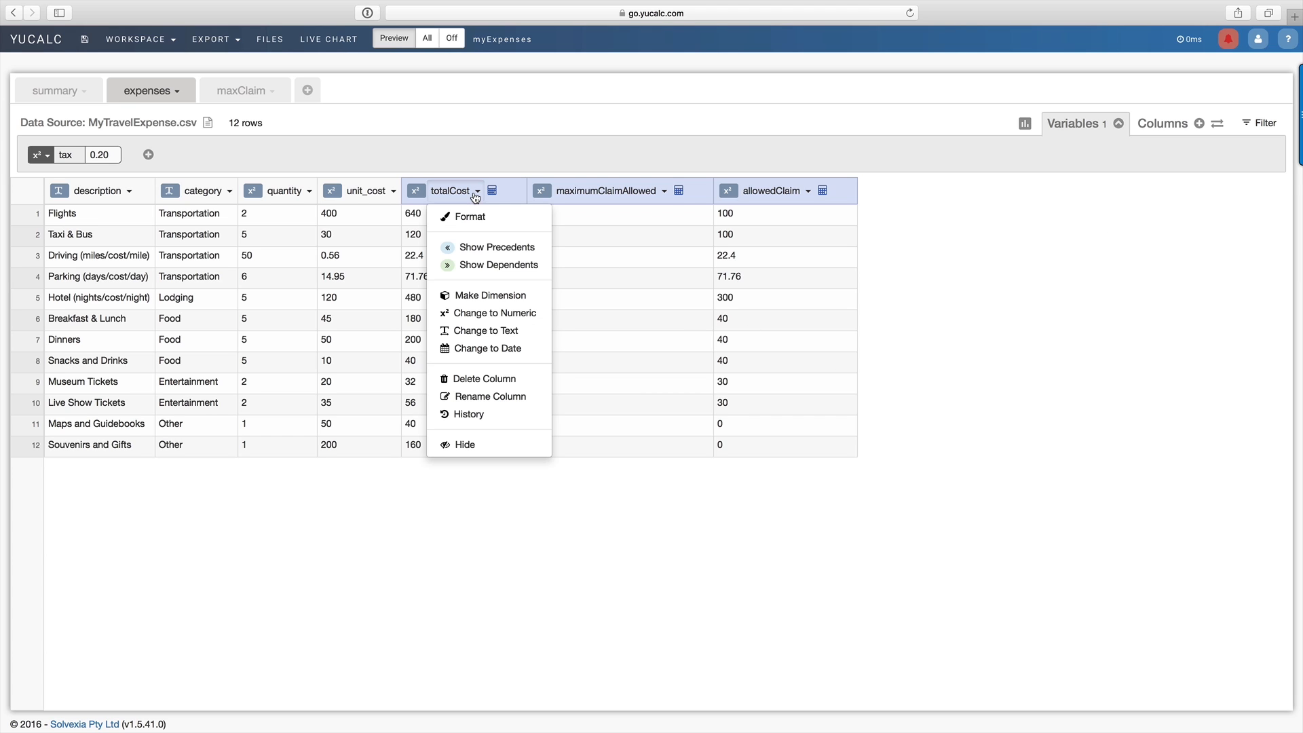
left_click(505, 416)
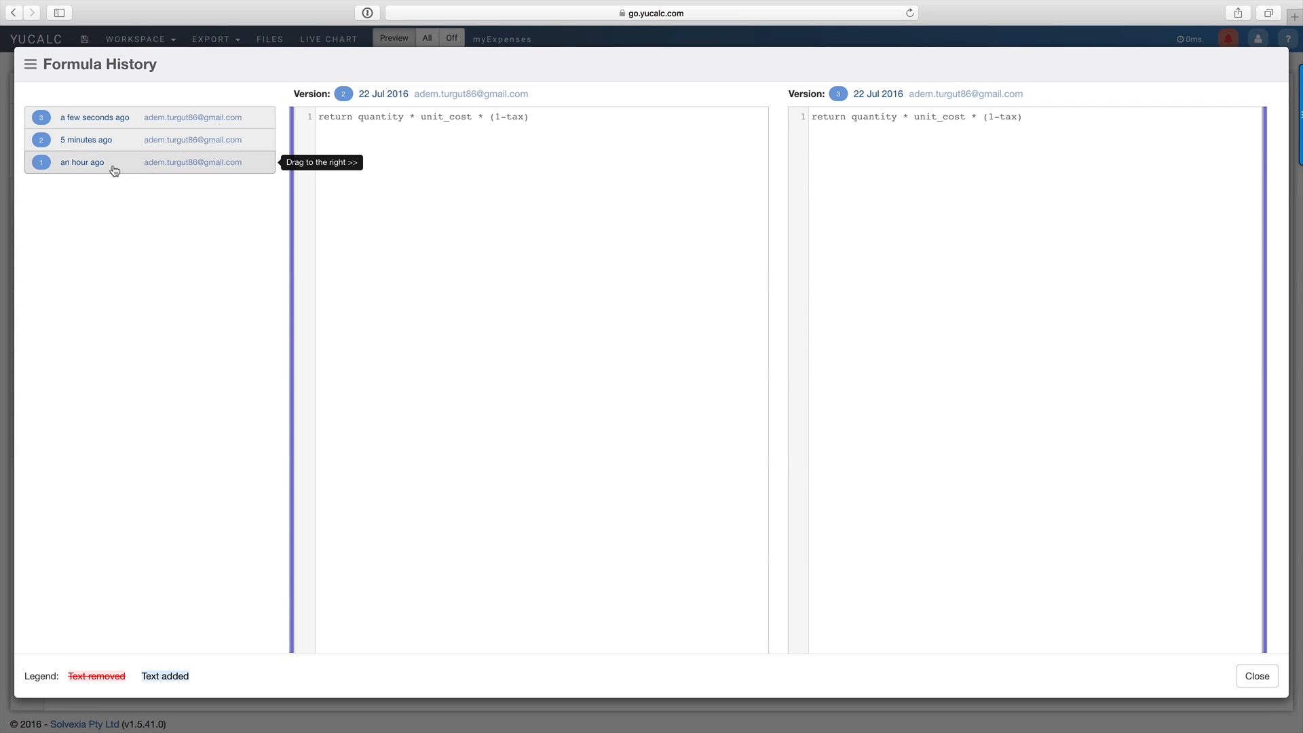
left_click_drag(111, 170, 424, 176)
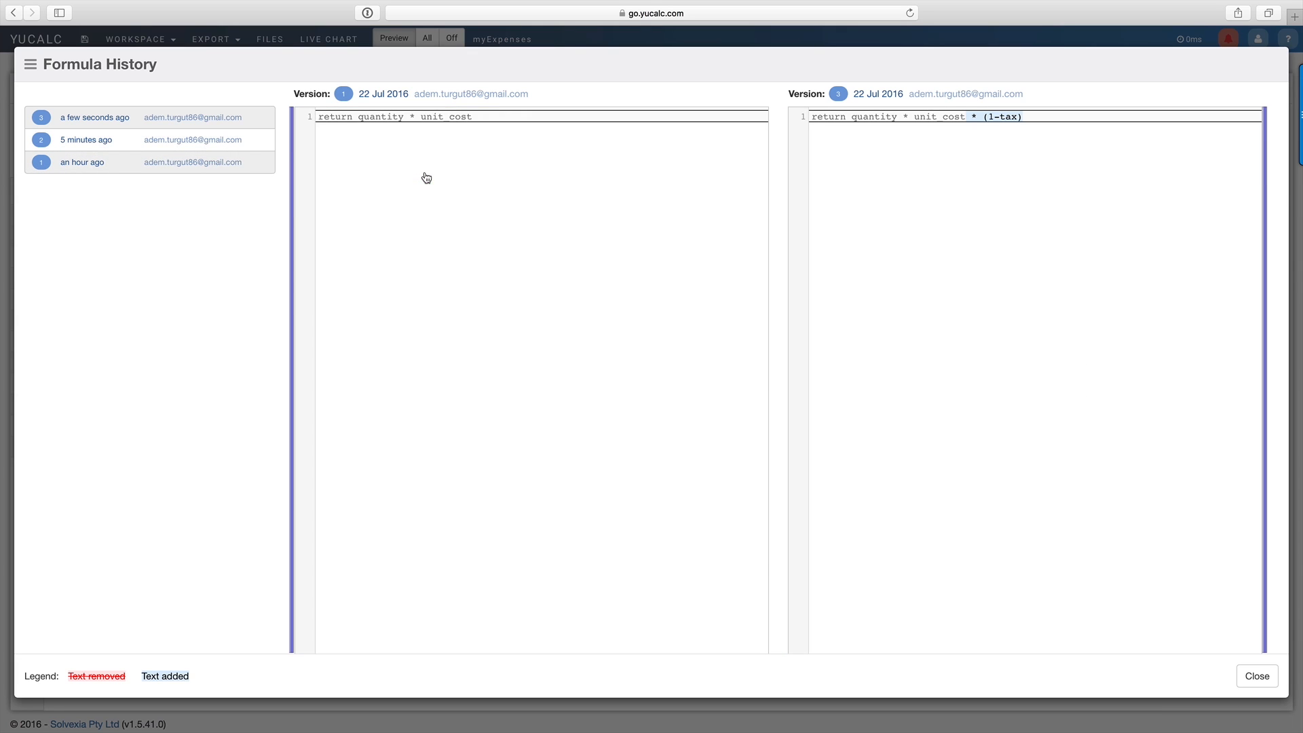
left_click_drag(118, 119, 938, 294)
left_click(1245, 673)
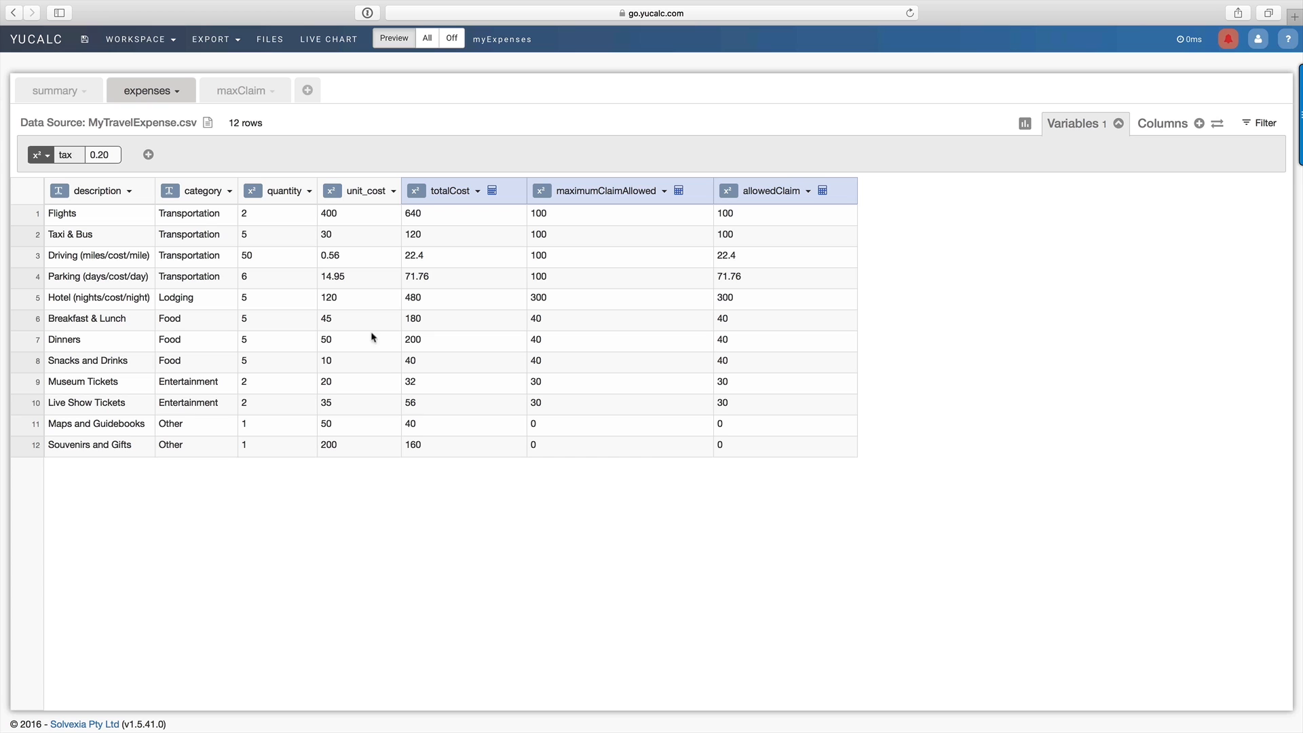
Compare version 2 with version 10 of the workspace in the workspace history, and close the comparison
left_click(169, 40)
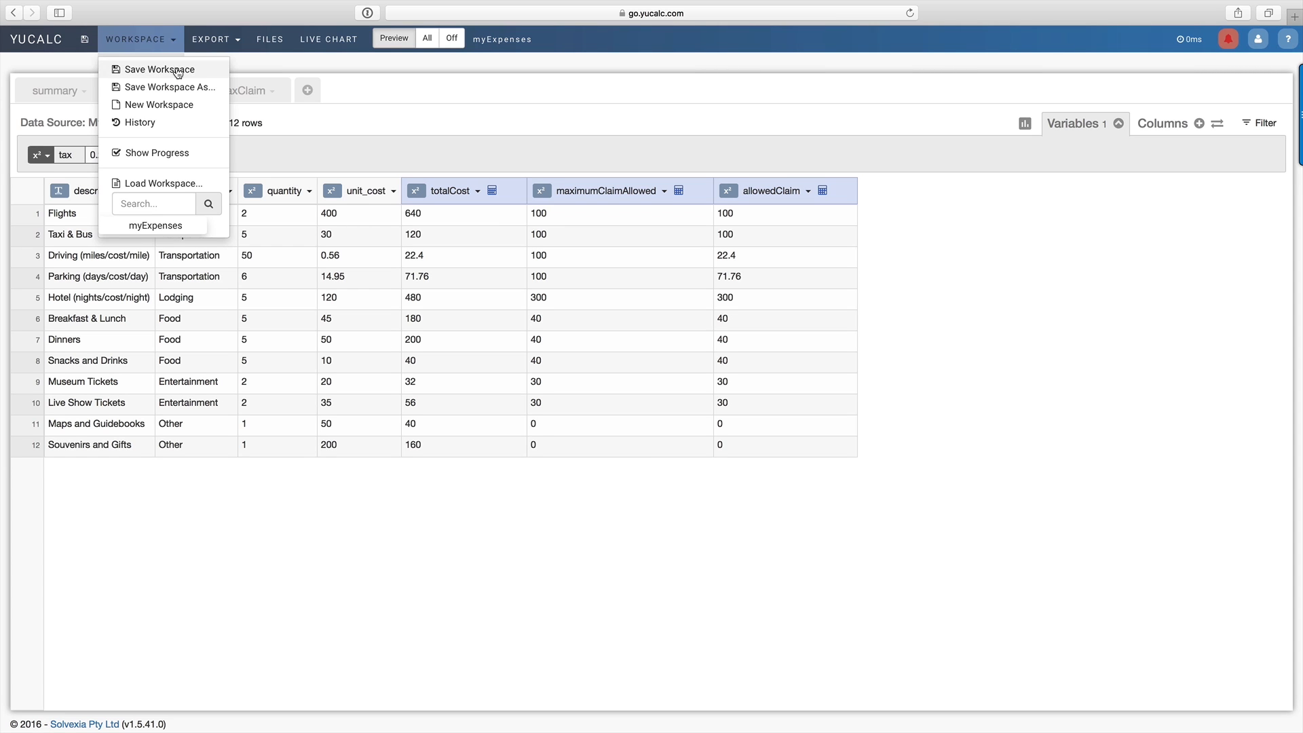
left_click(173, 122)
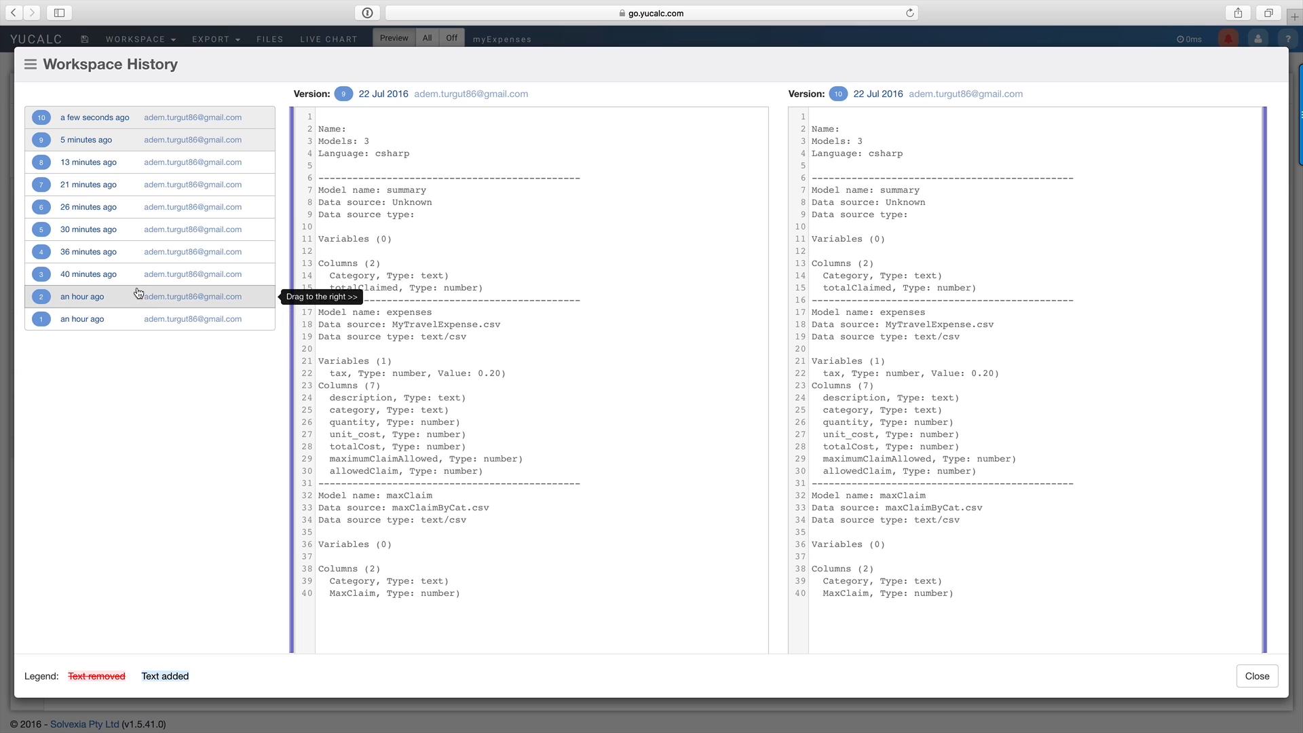
left_click_drag(133, 297, 477, 281)
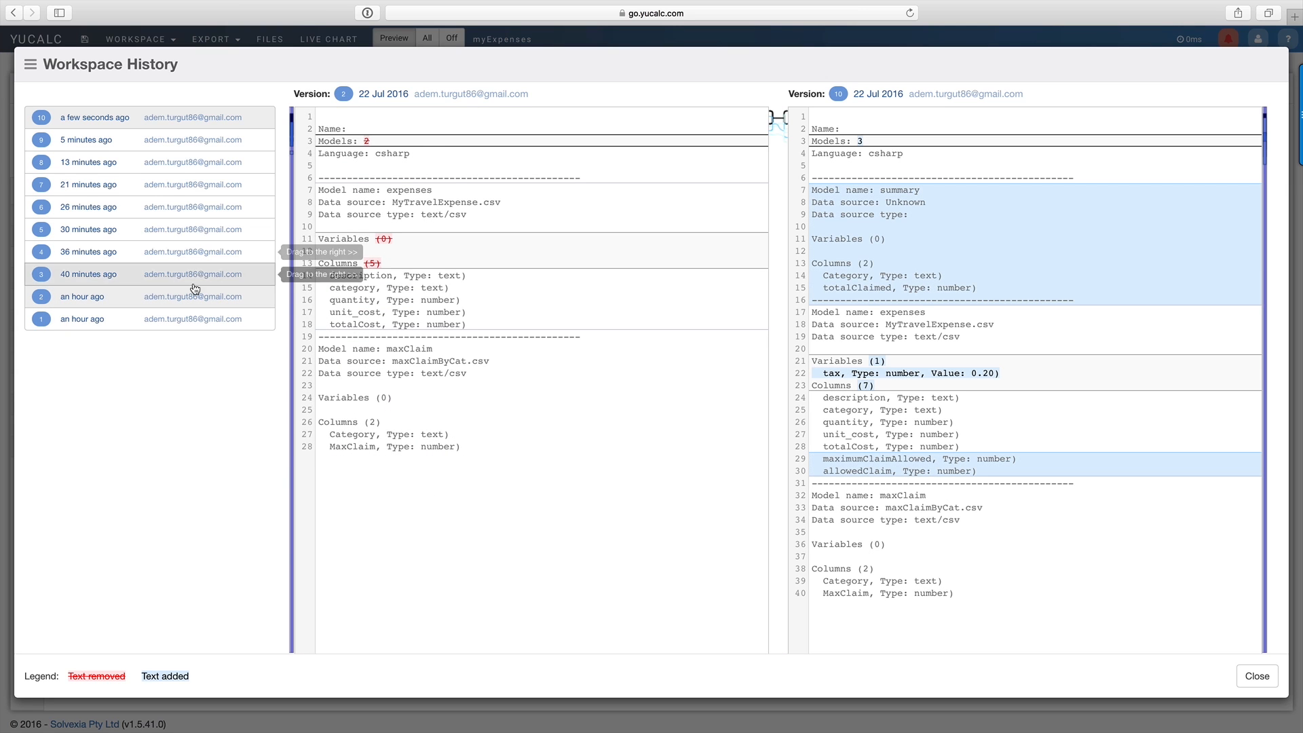
left_click_drag(82, 117, 1002, 402)
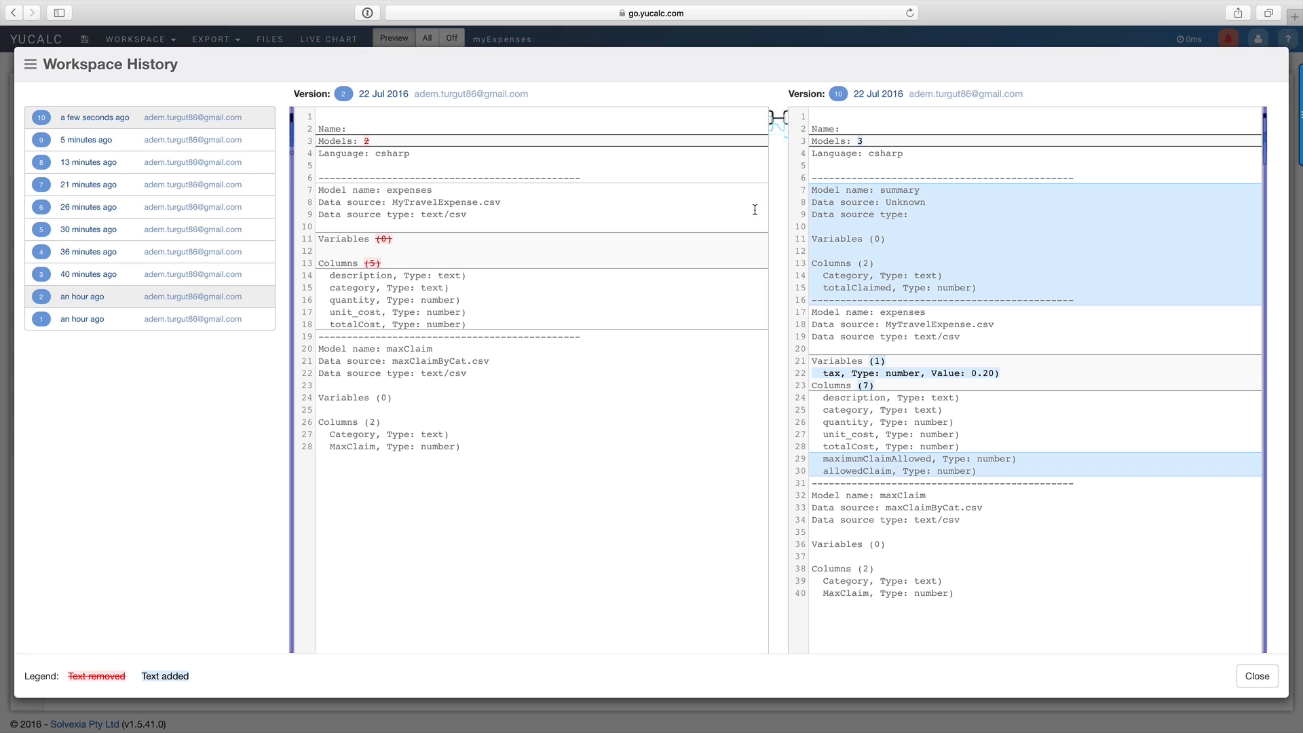
key("Escape")
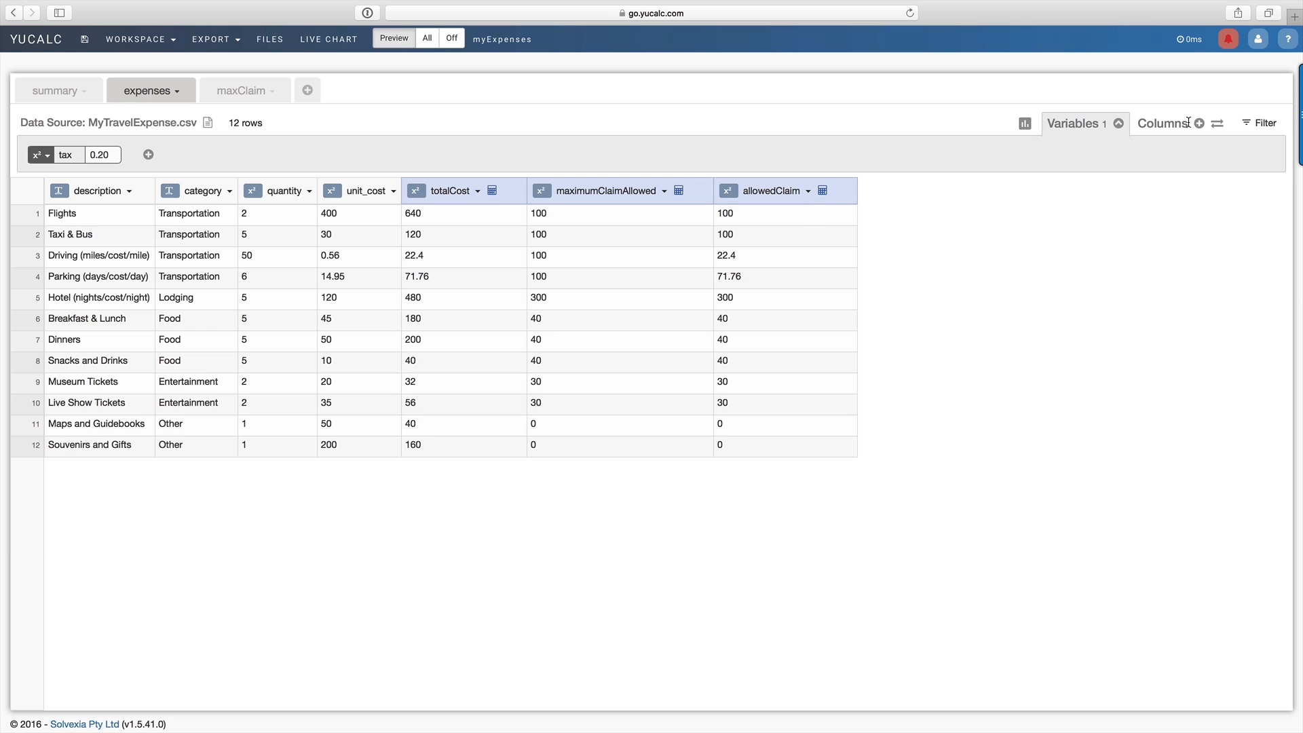
Replace the expenses model's data source with the uploaded file MyTravelExpense - New.csv and check the claims per category in the summary model
left_click(207, 122)
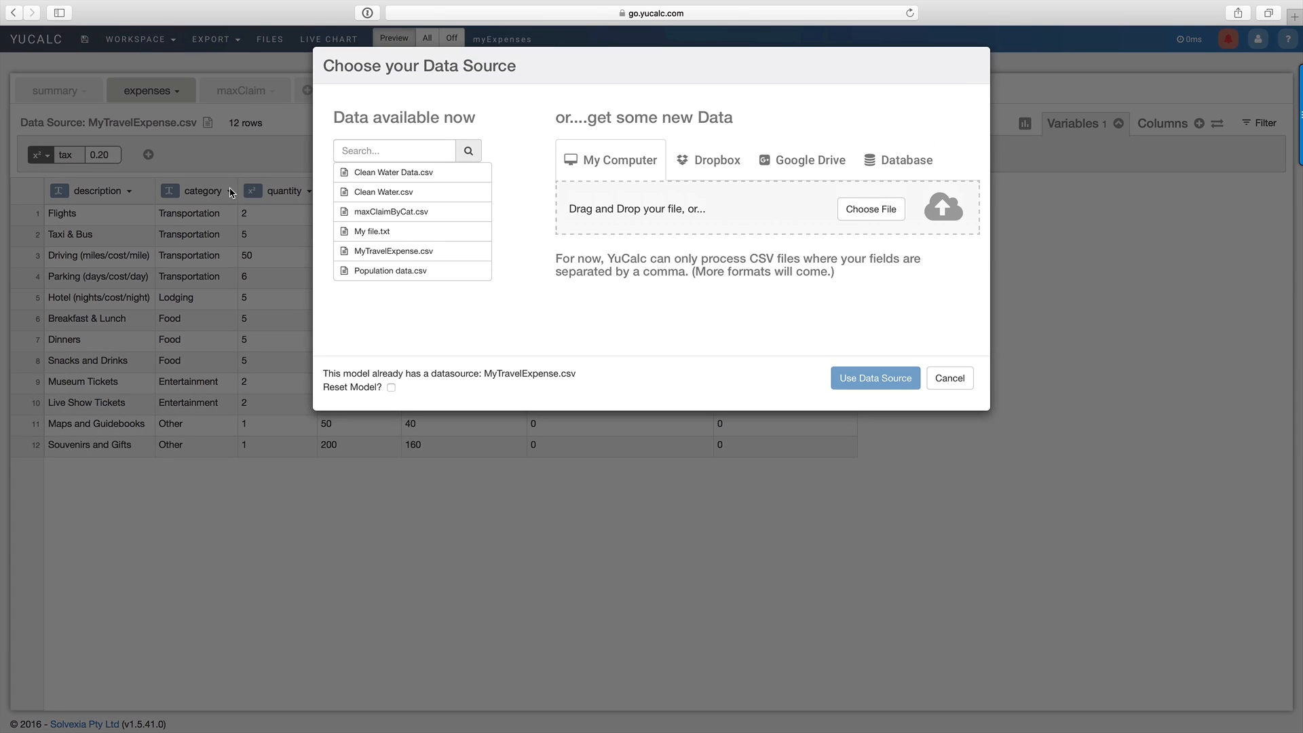
left_click(869, 211)
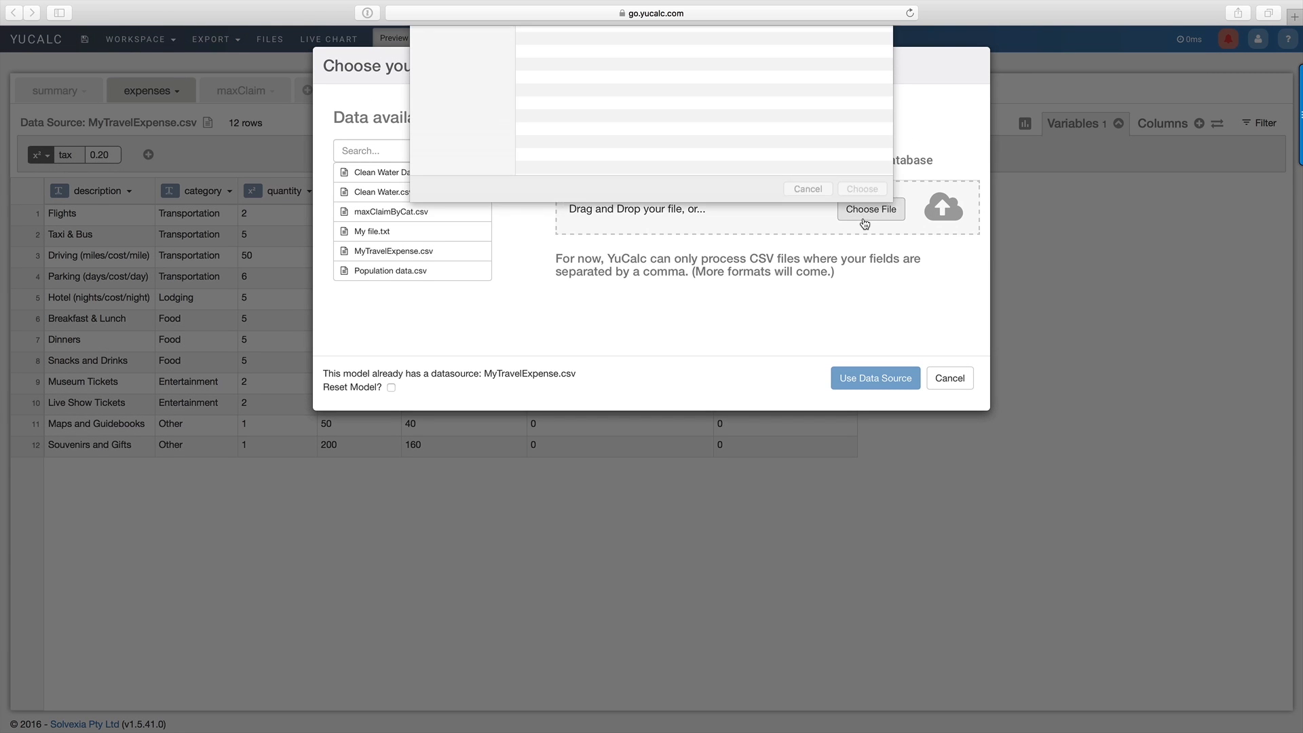
left_click(591, 76)
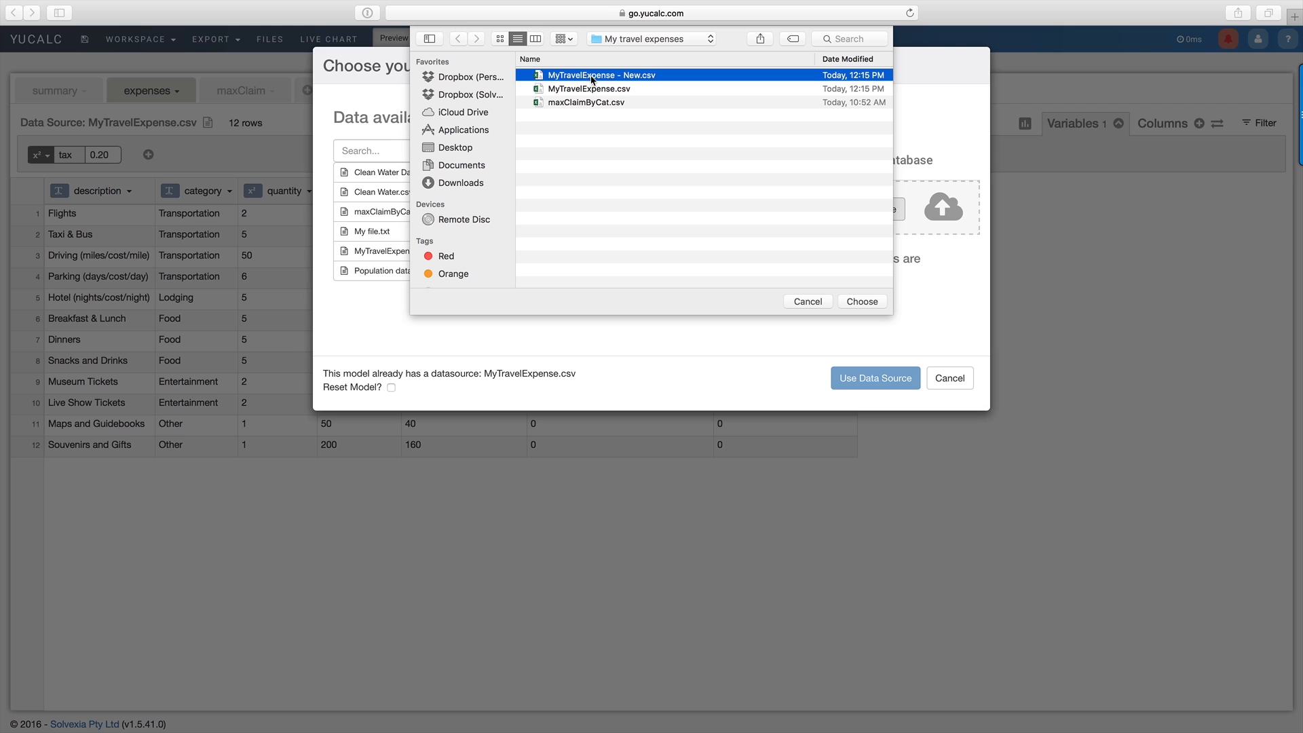
left_click(852, 302)
left_click(875, 380)
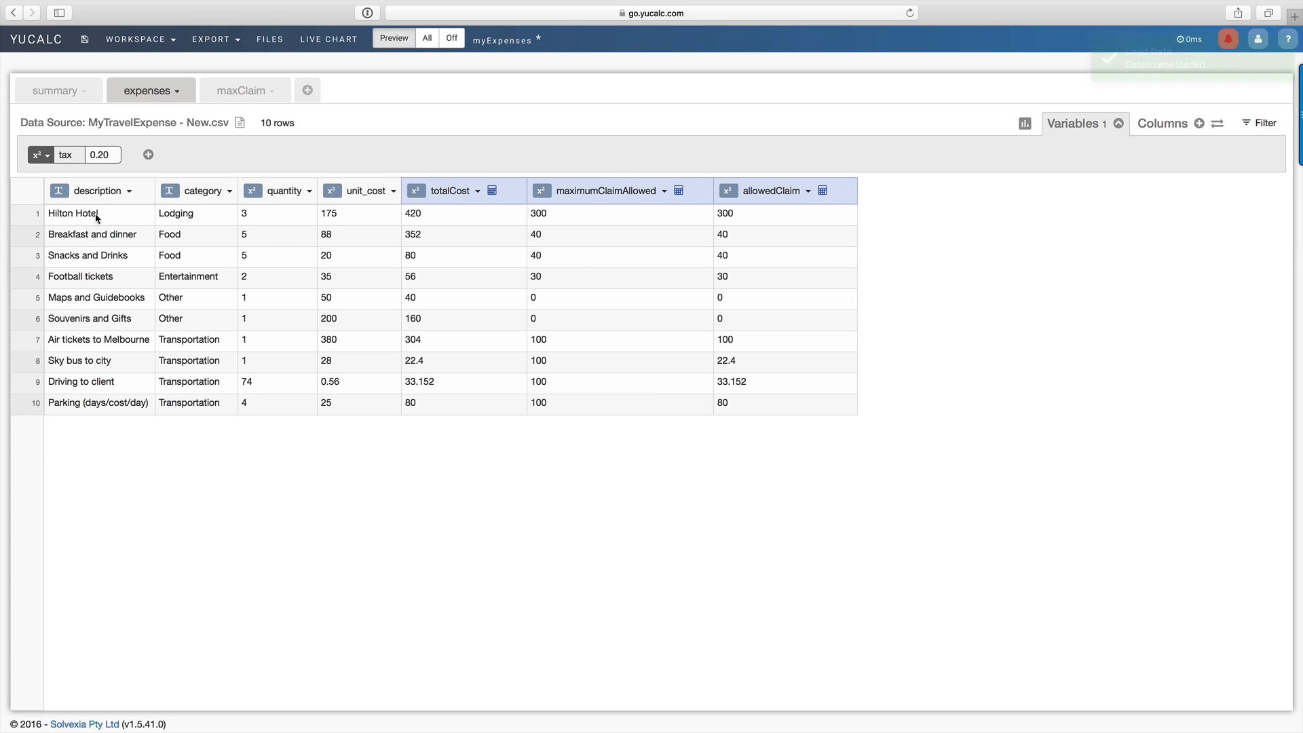
left_click(43, 91)
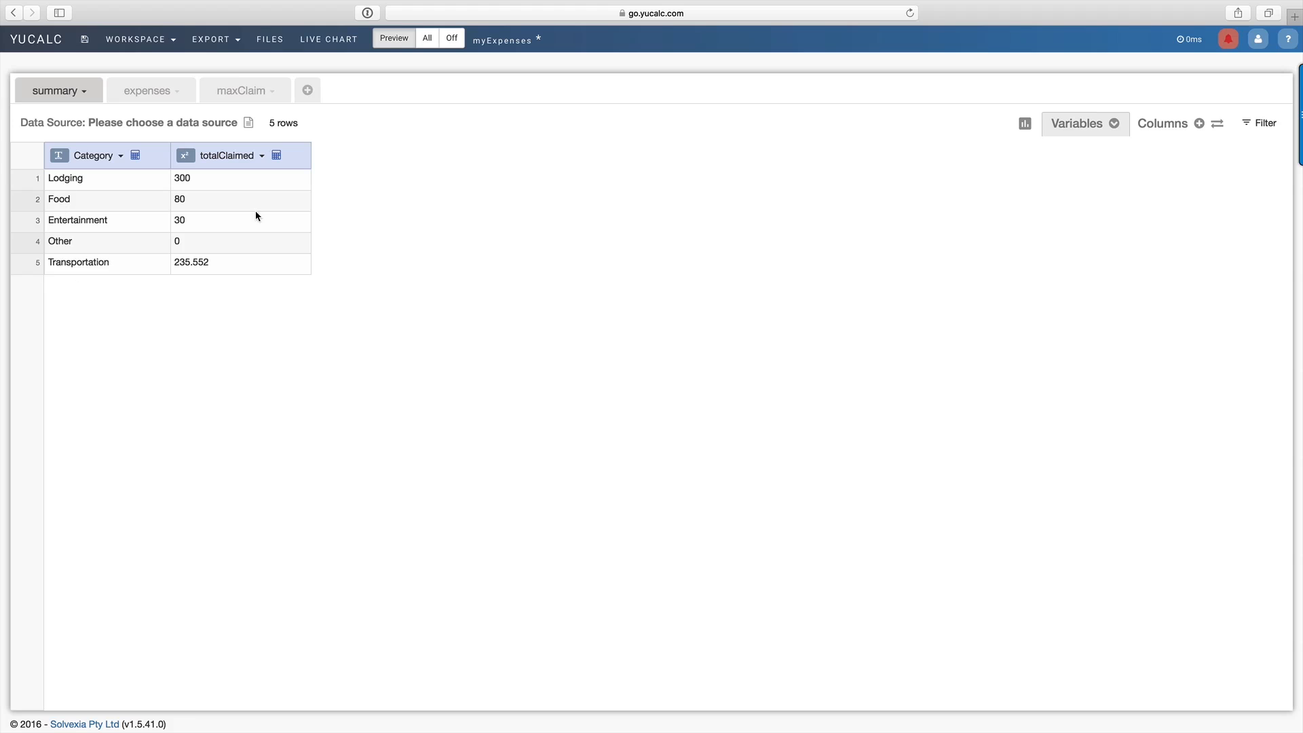
mouse_move(180, 163)
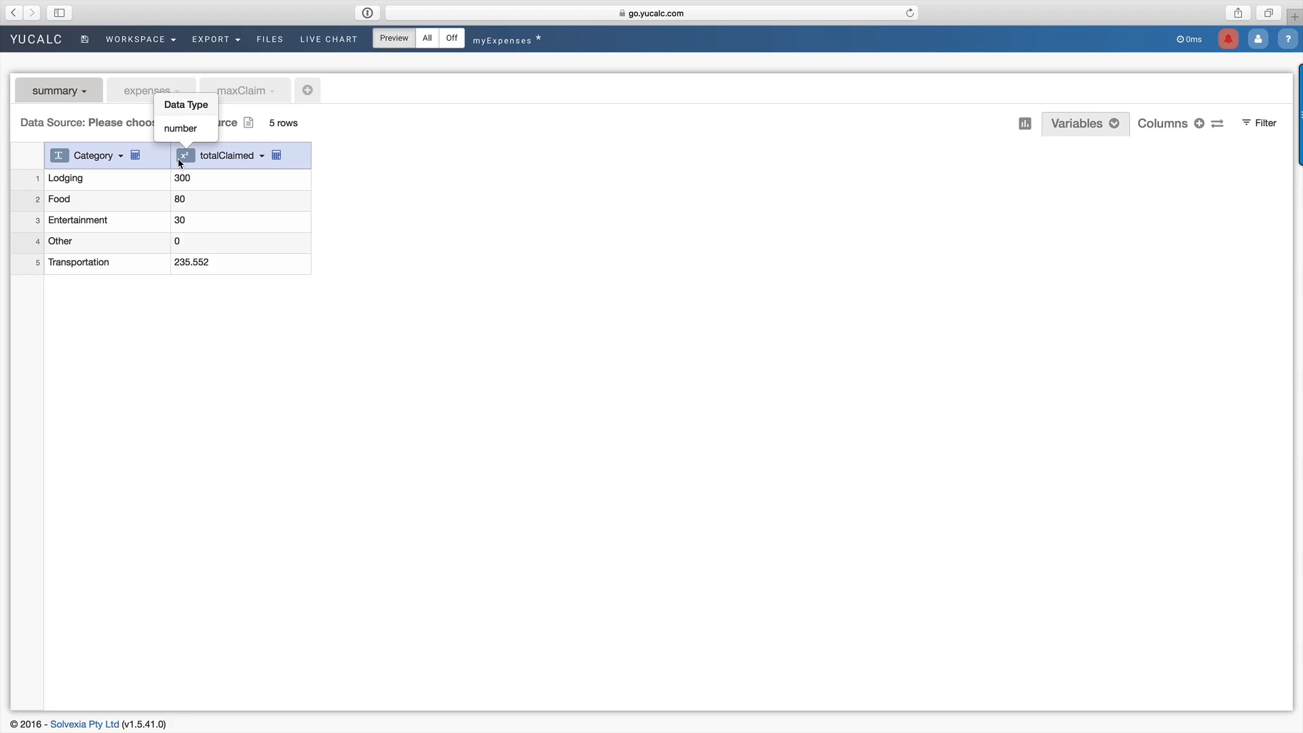